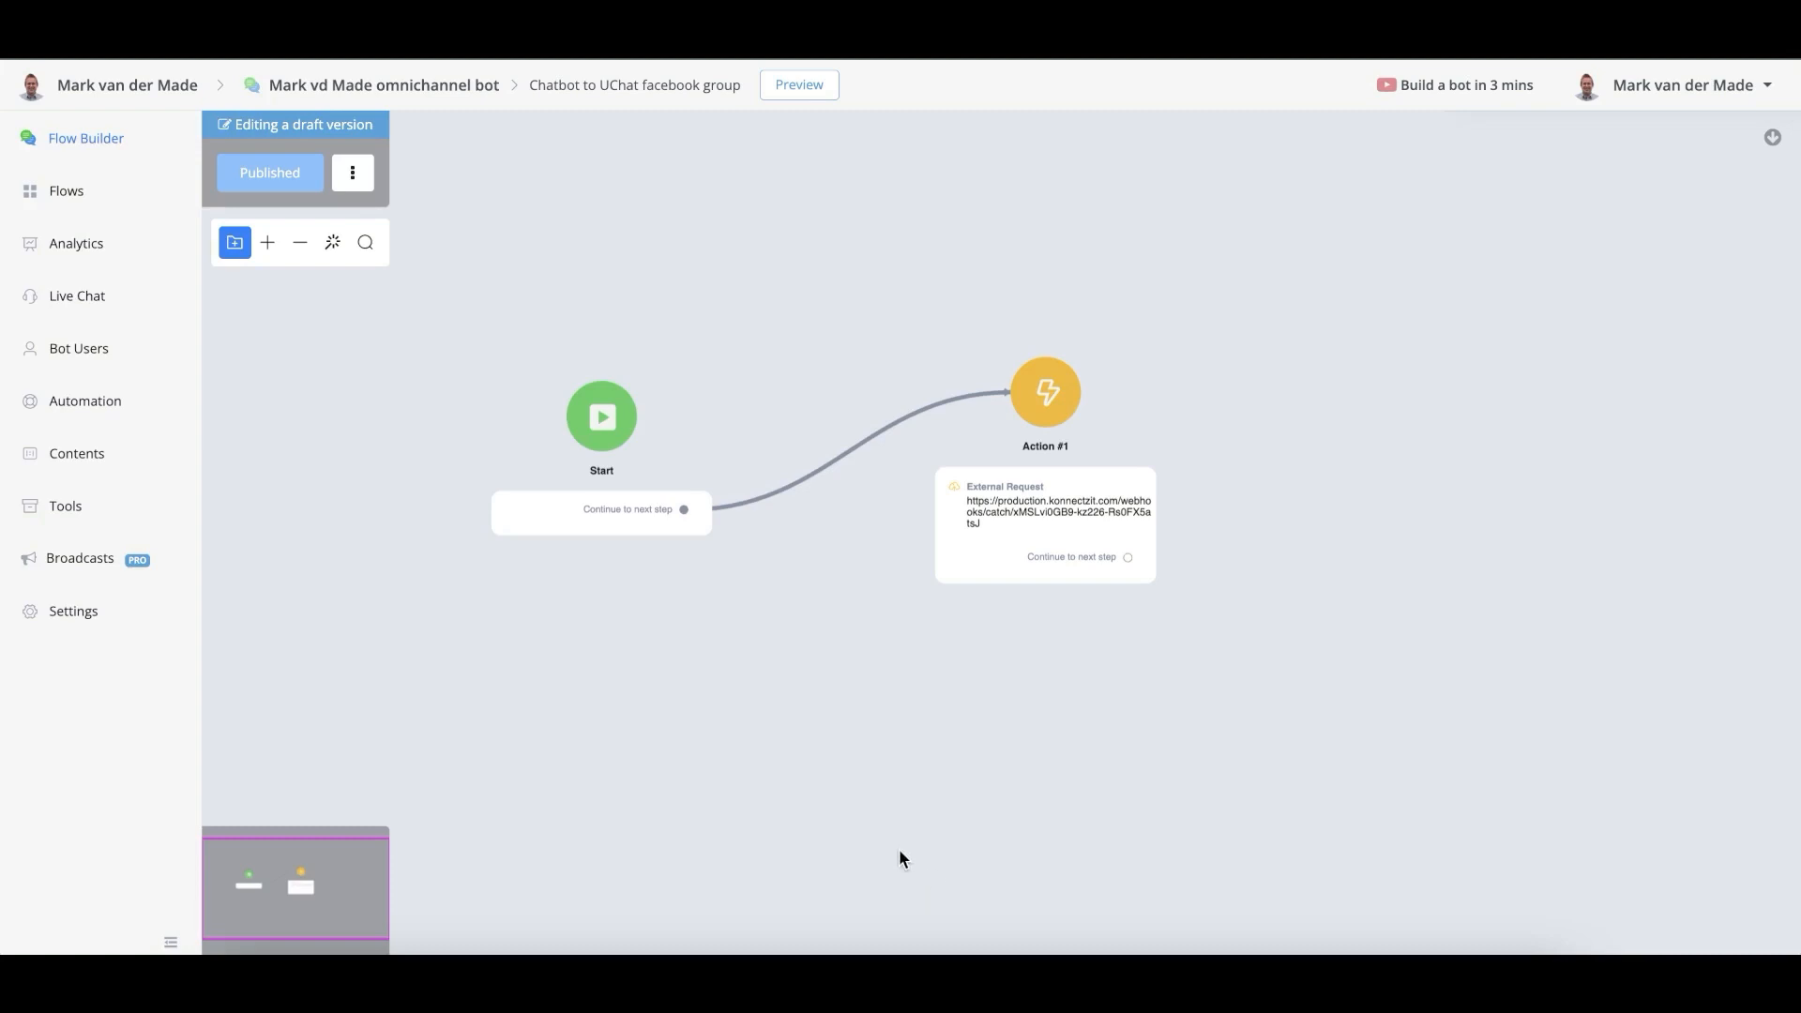
Open the External Request of the Action #1 node and select its request URL.
{"action": "left_click", "coordinate": [953, 505]}
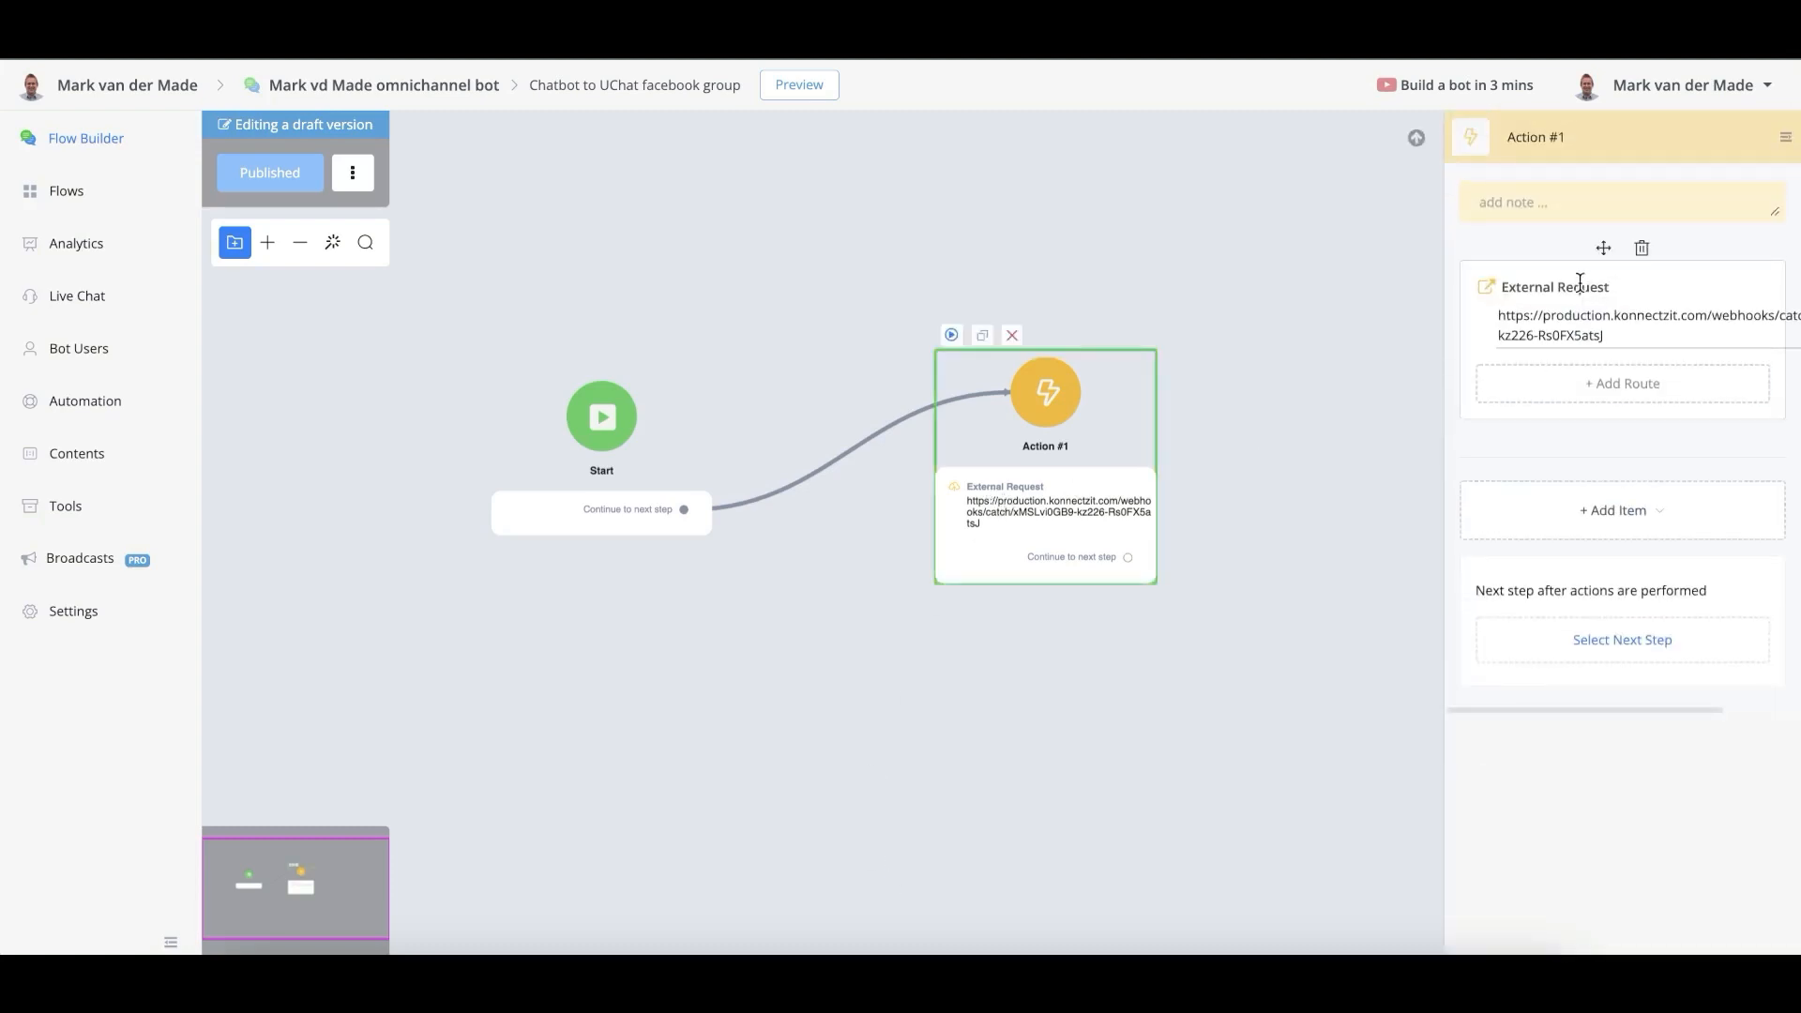
{"action": "left_click", "coordinate": [1554, 325]}
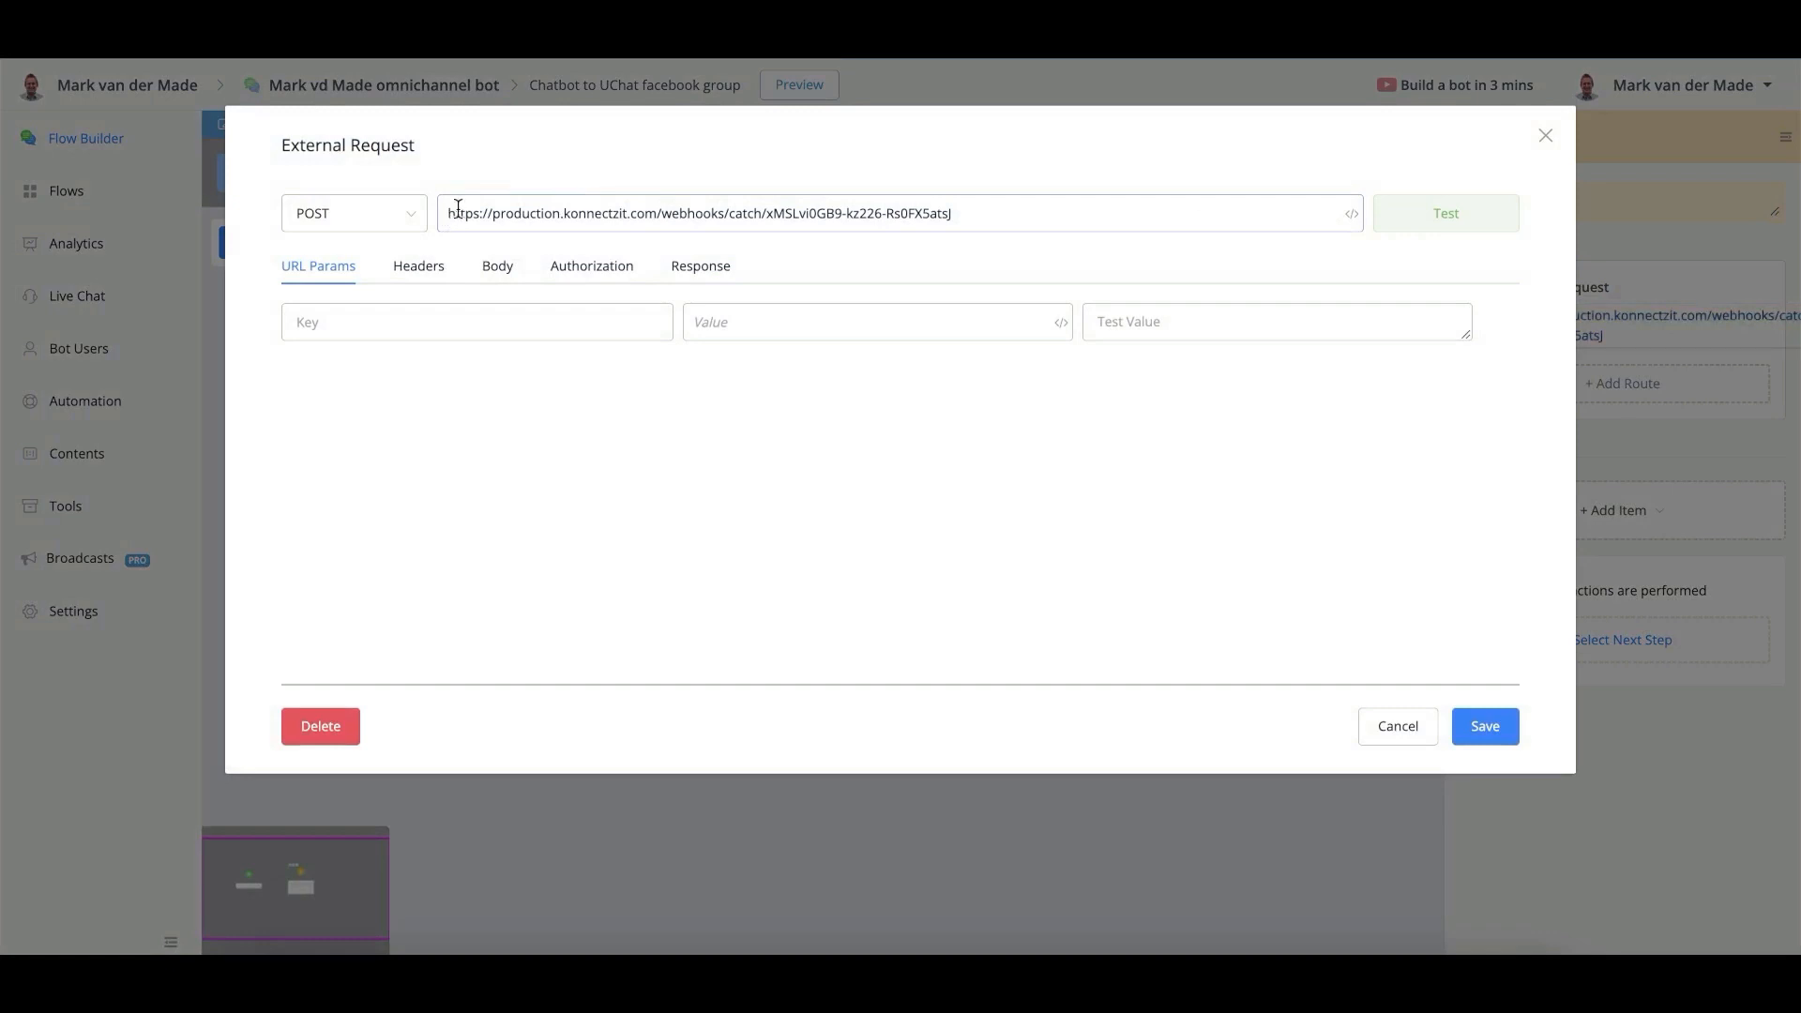
{"action": "triple_click", "coordinate": [491, 213]}
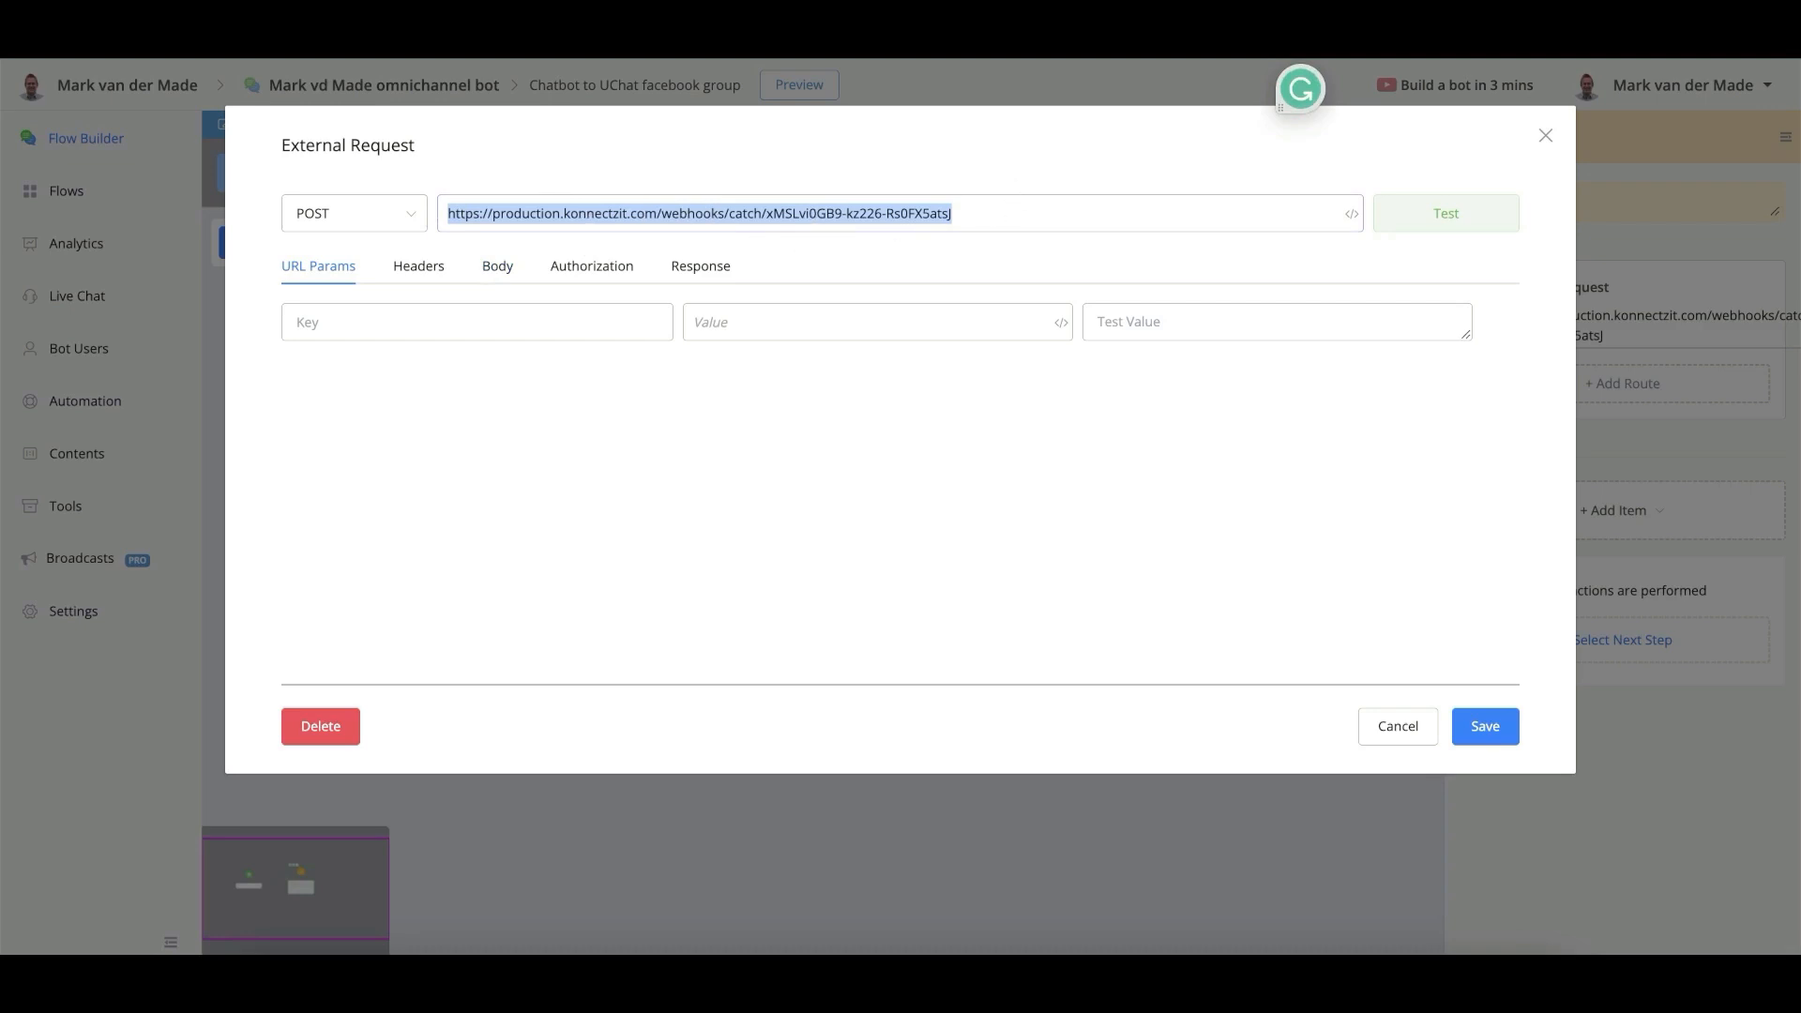
Switch to the KonnectzIT workflow, copy its Webhook URL, and return to the External Request to compare the URL there.
{"action": "key", "text": "ctrl+Tab"}
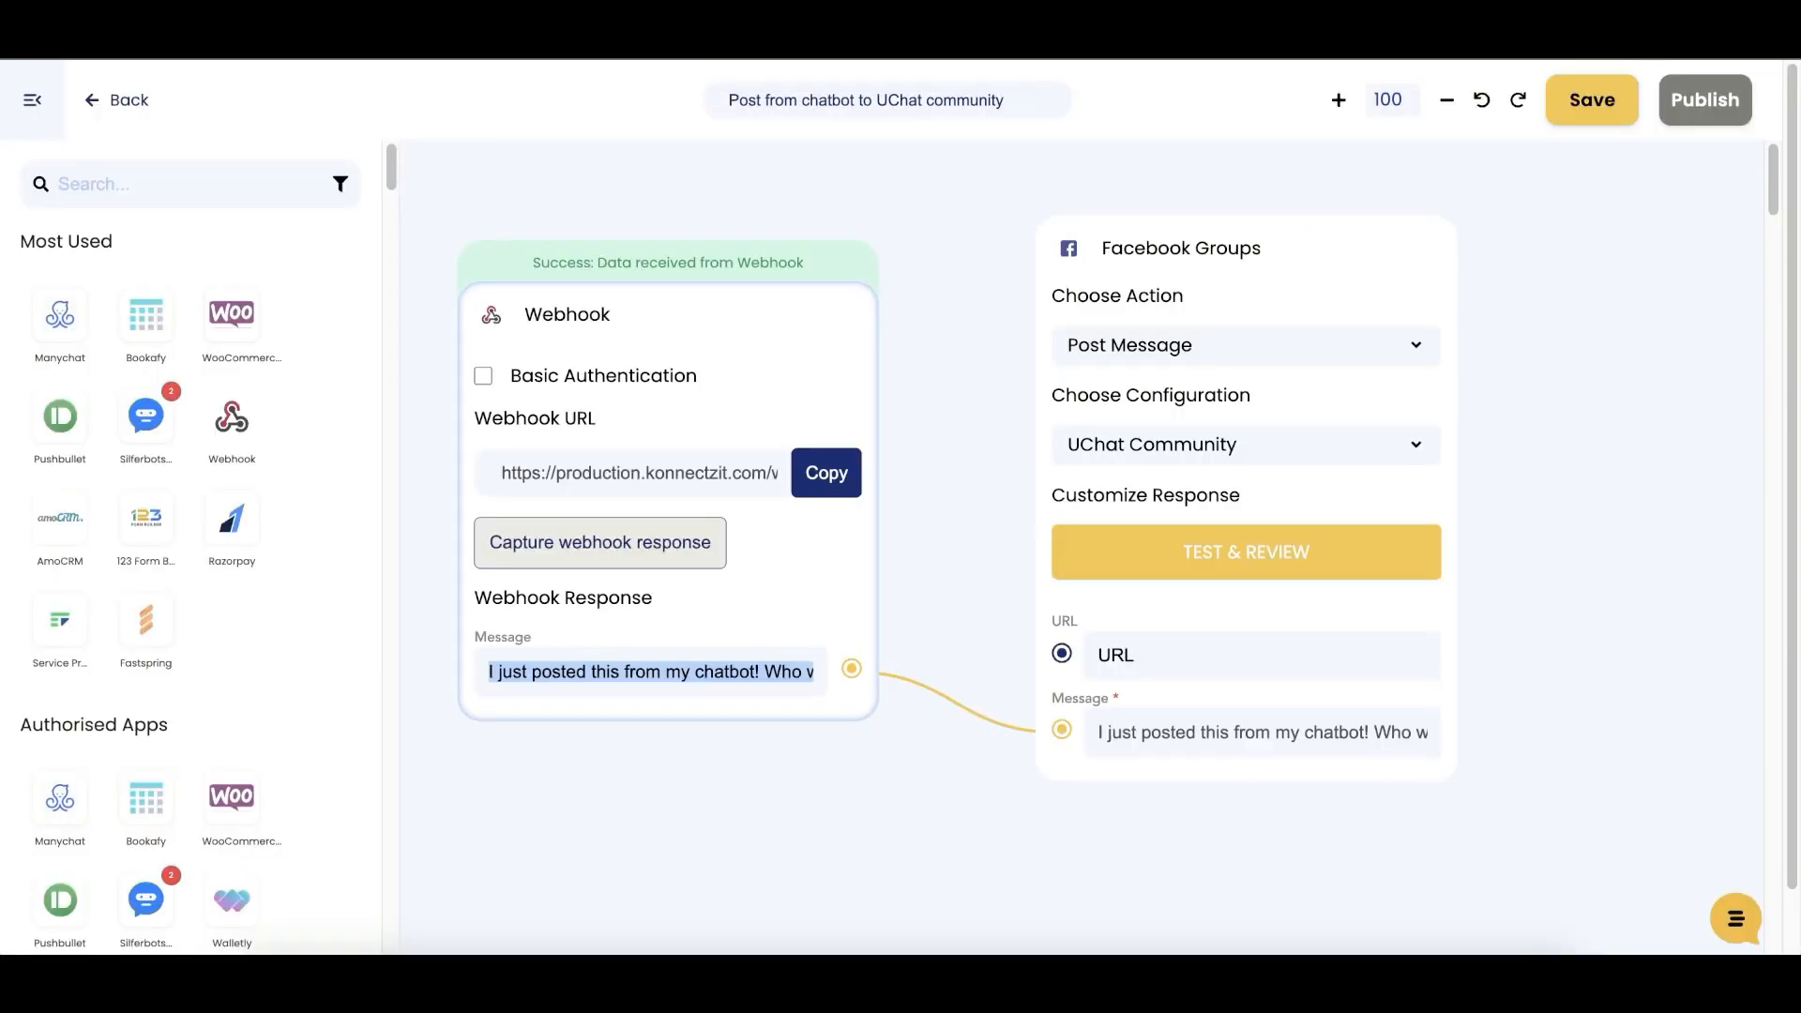
{"action": "left_click", "coordinate": [958, 272]}
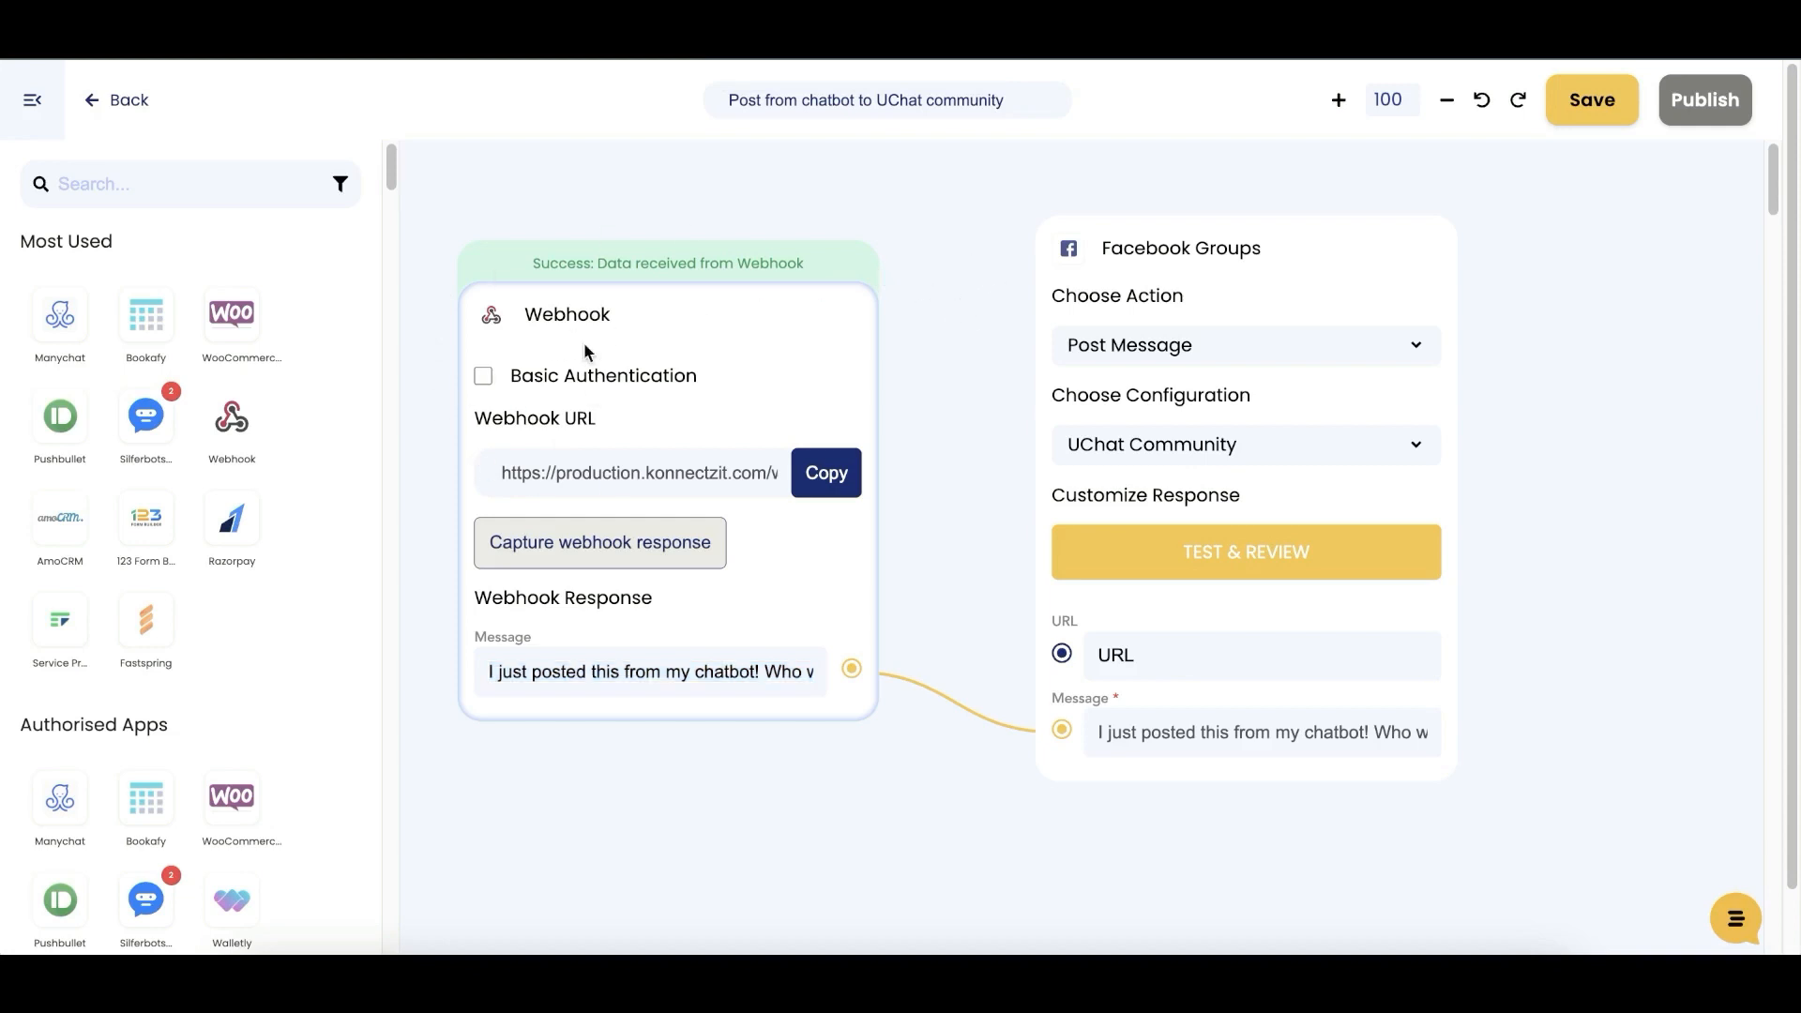
{"action": "left_click", "coordinate": [825, 473]}
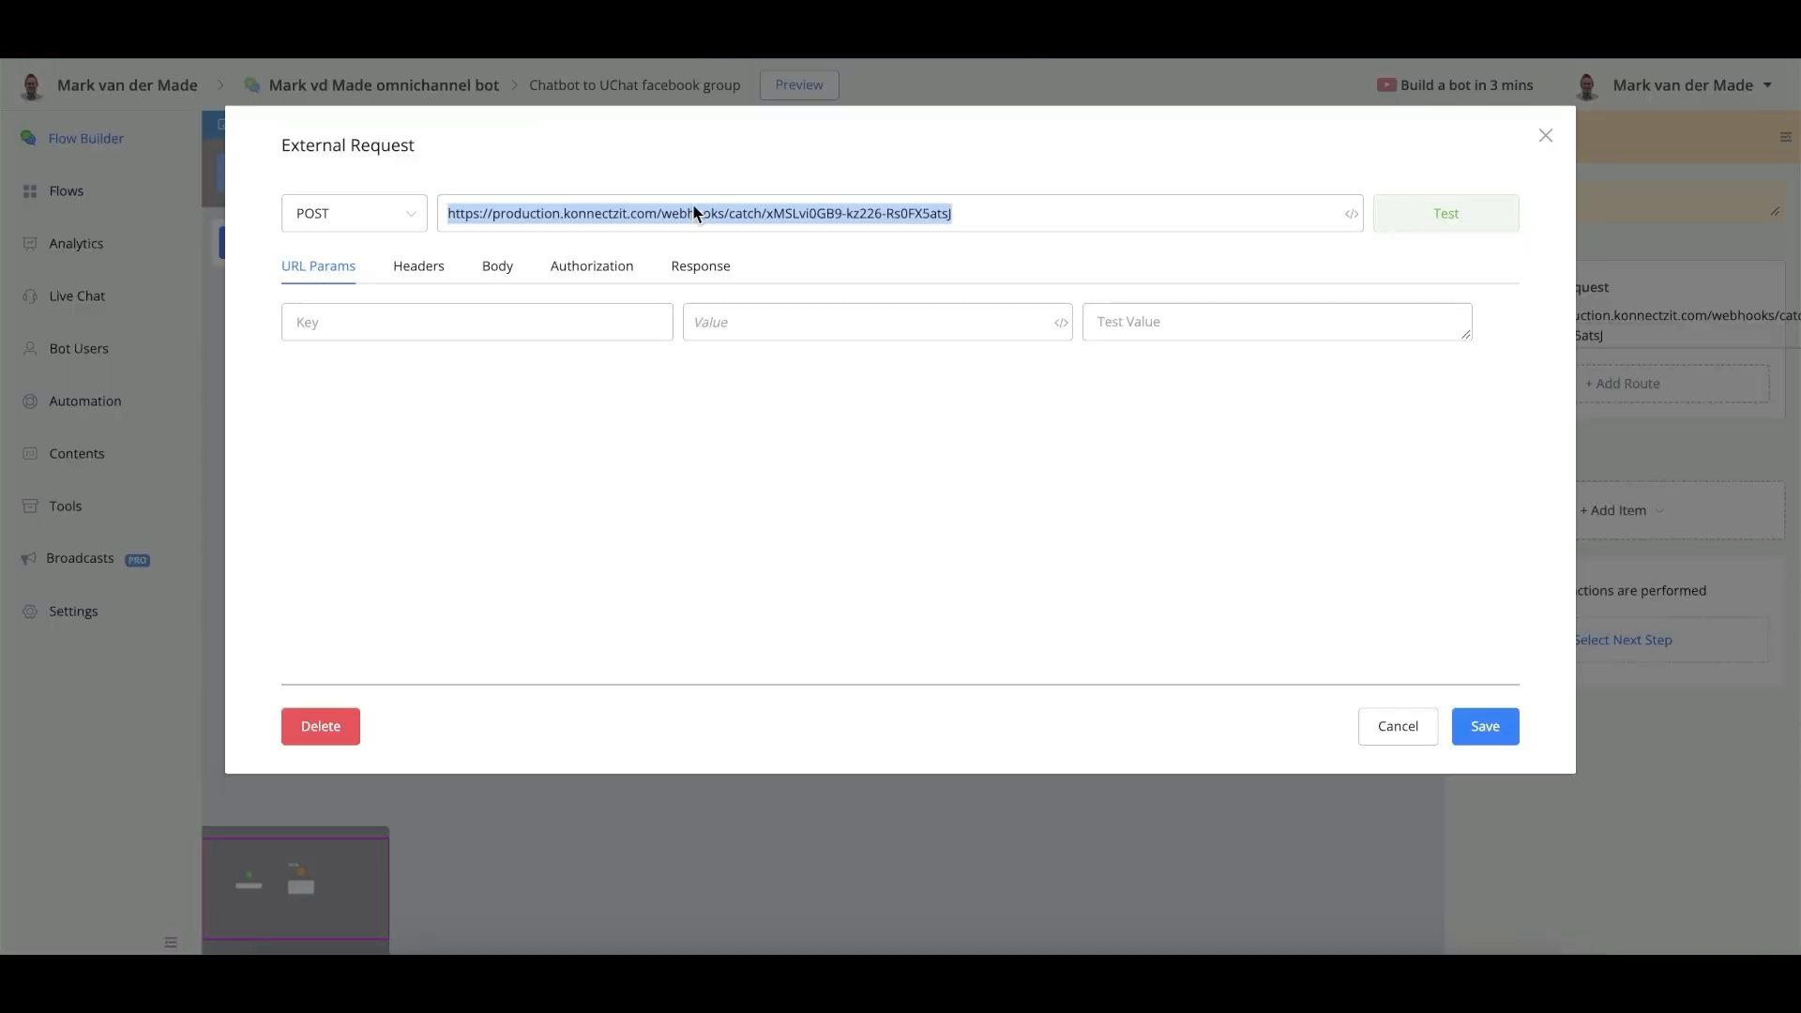
{"action": "triple_click", "coordinate": [812, 209]}
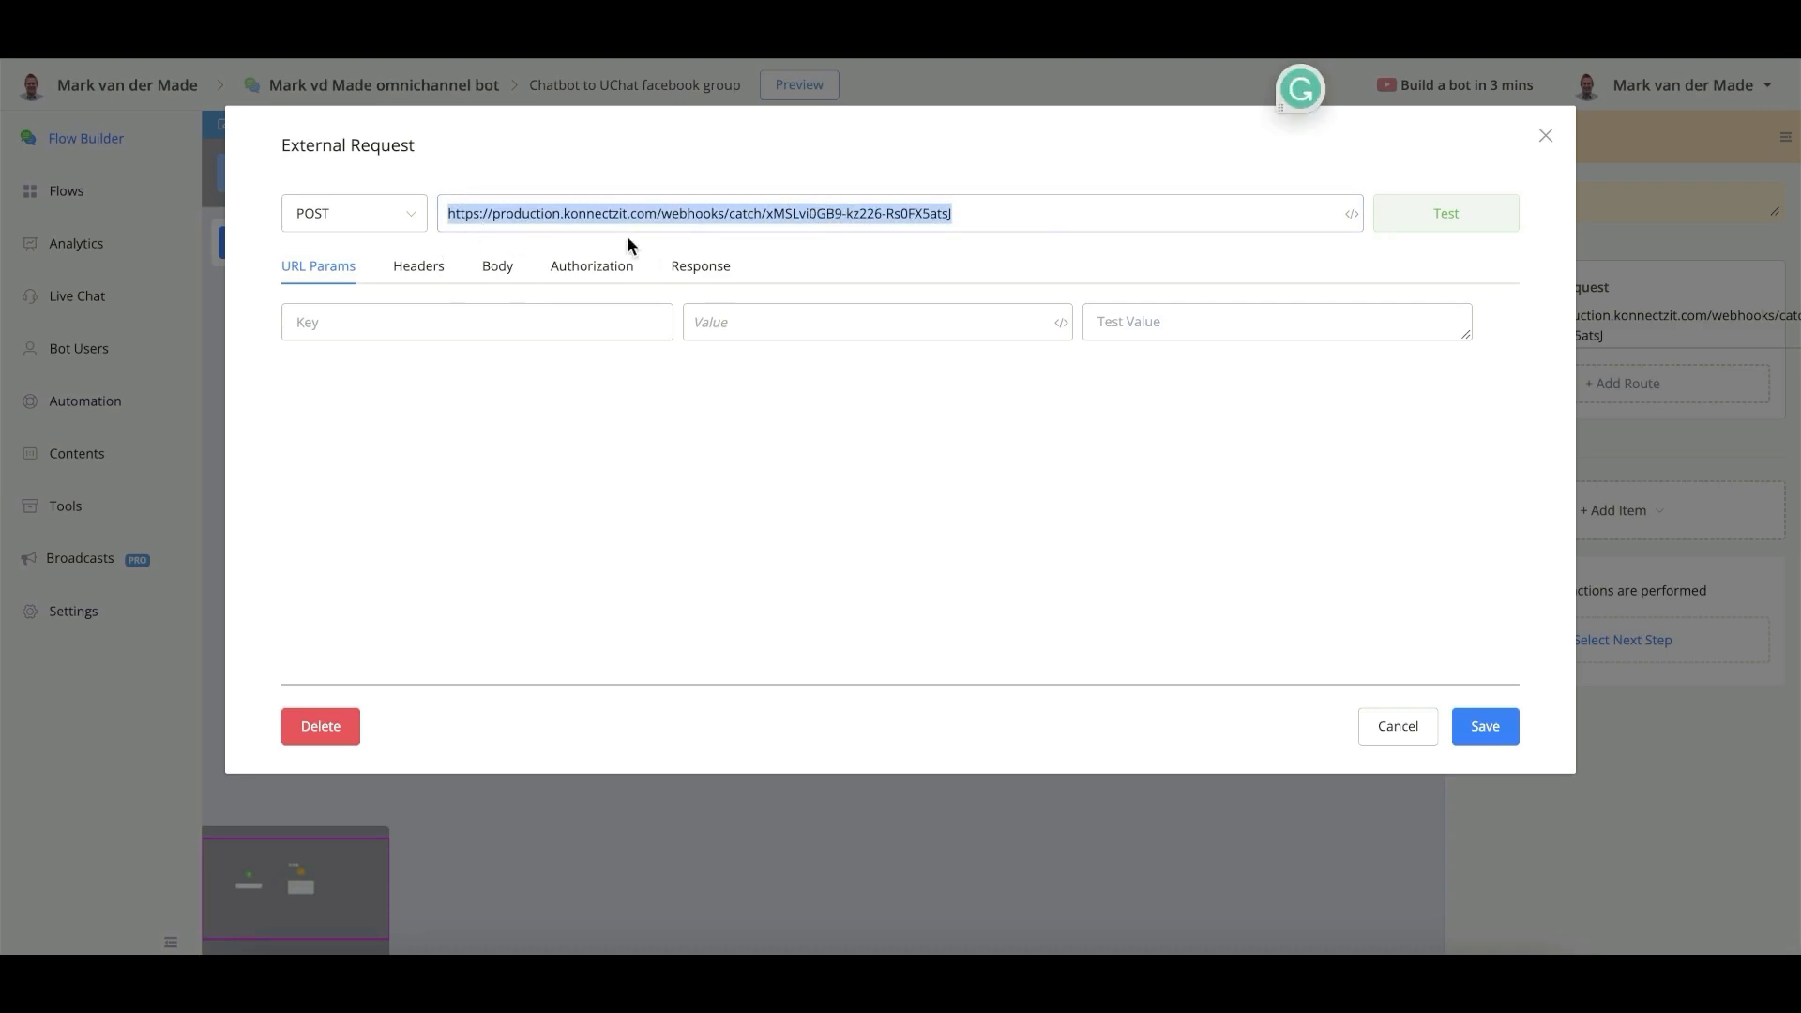
{"action": "left_click", "coordinate": [760, 257]}
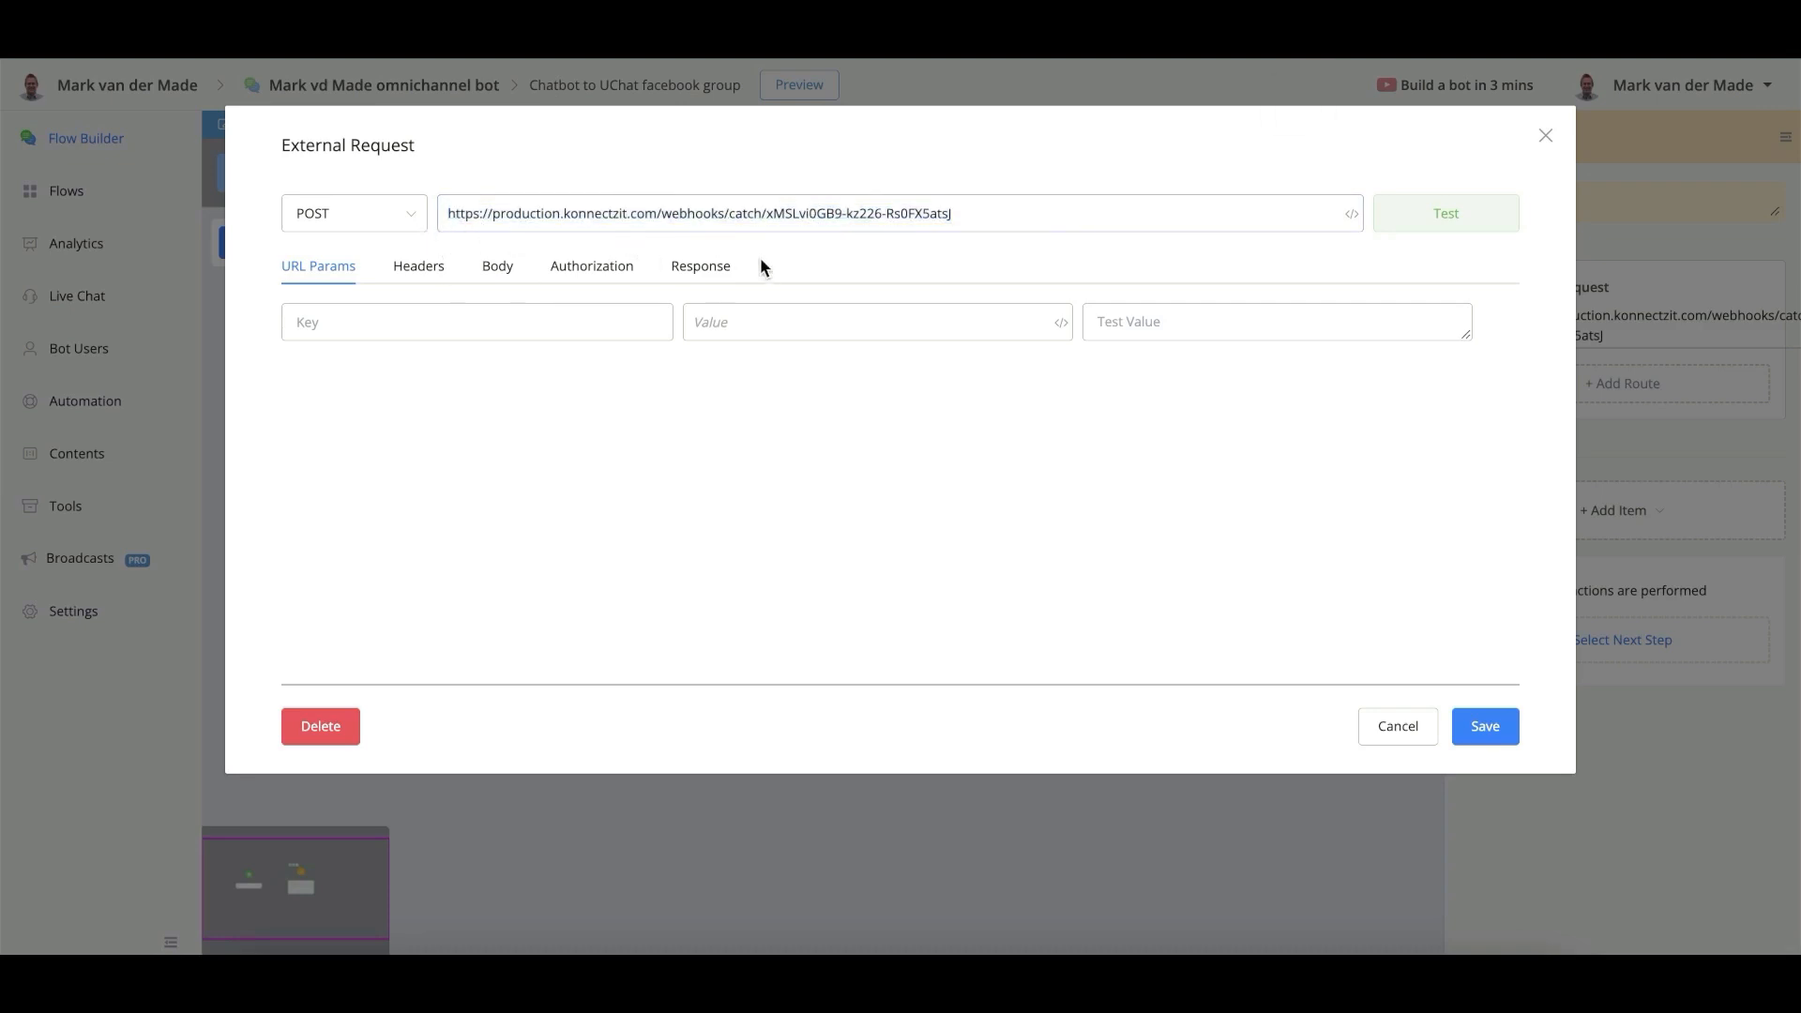
Replace the raw JSON body with "message":"I am recording the video about how to post content from the chatbot to your Facebook group right now!
{"action": "left_click", "coordinate": [500, 272]}
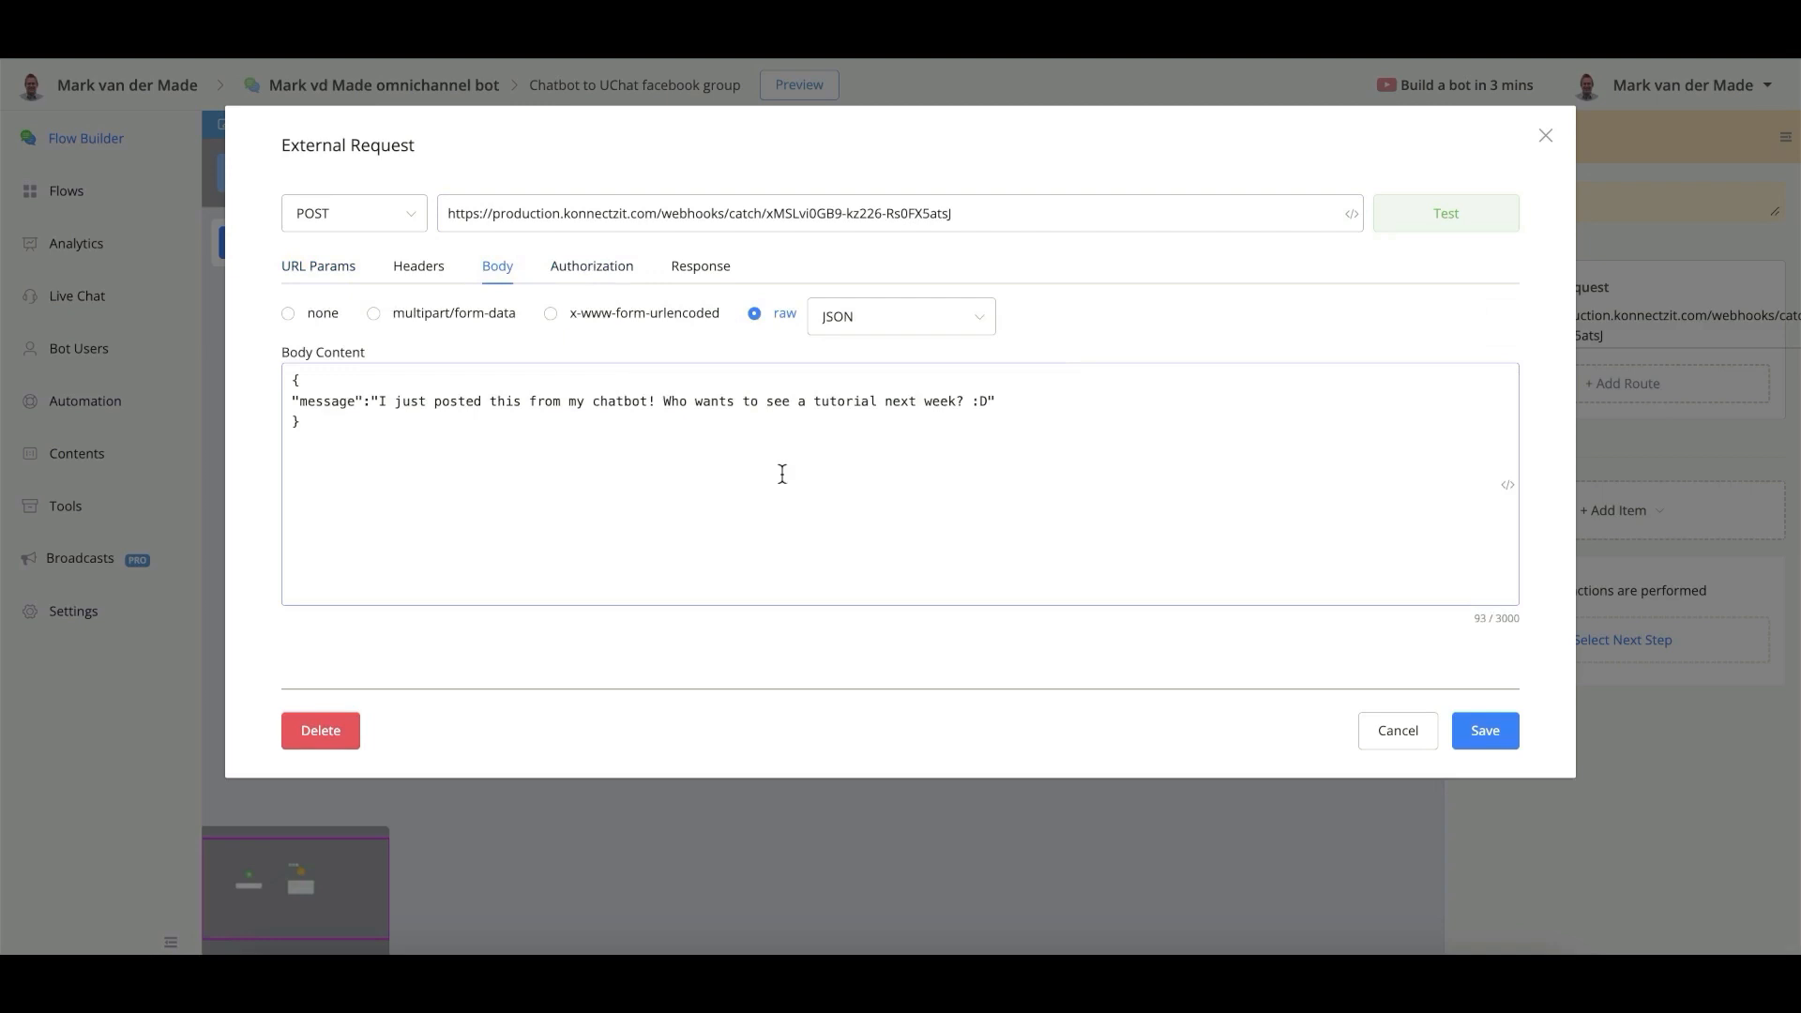
{"action": "left_click_drag", "start_coordinate": [655, 434], "coordinate": [234, 392]}
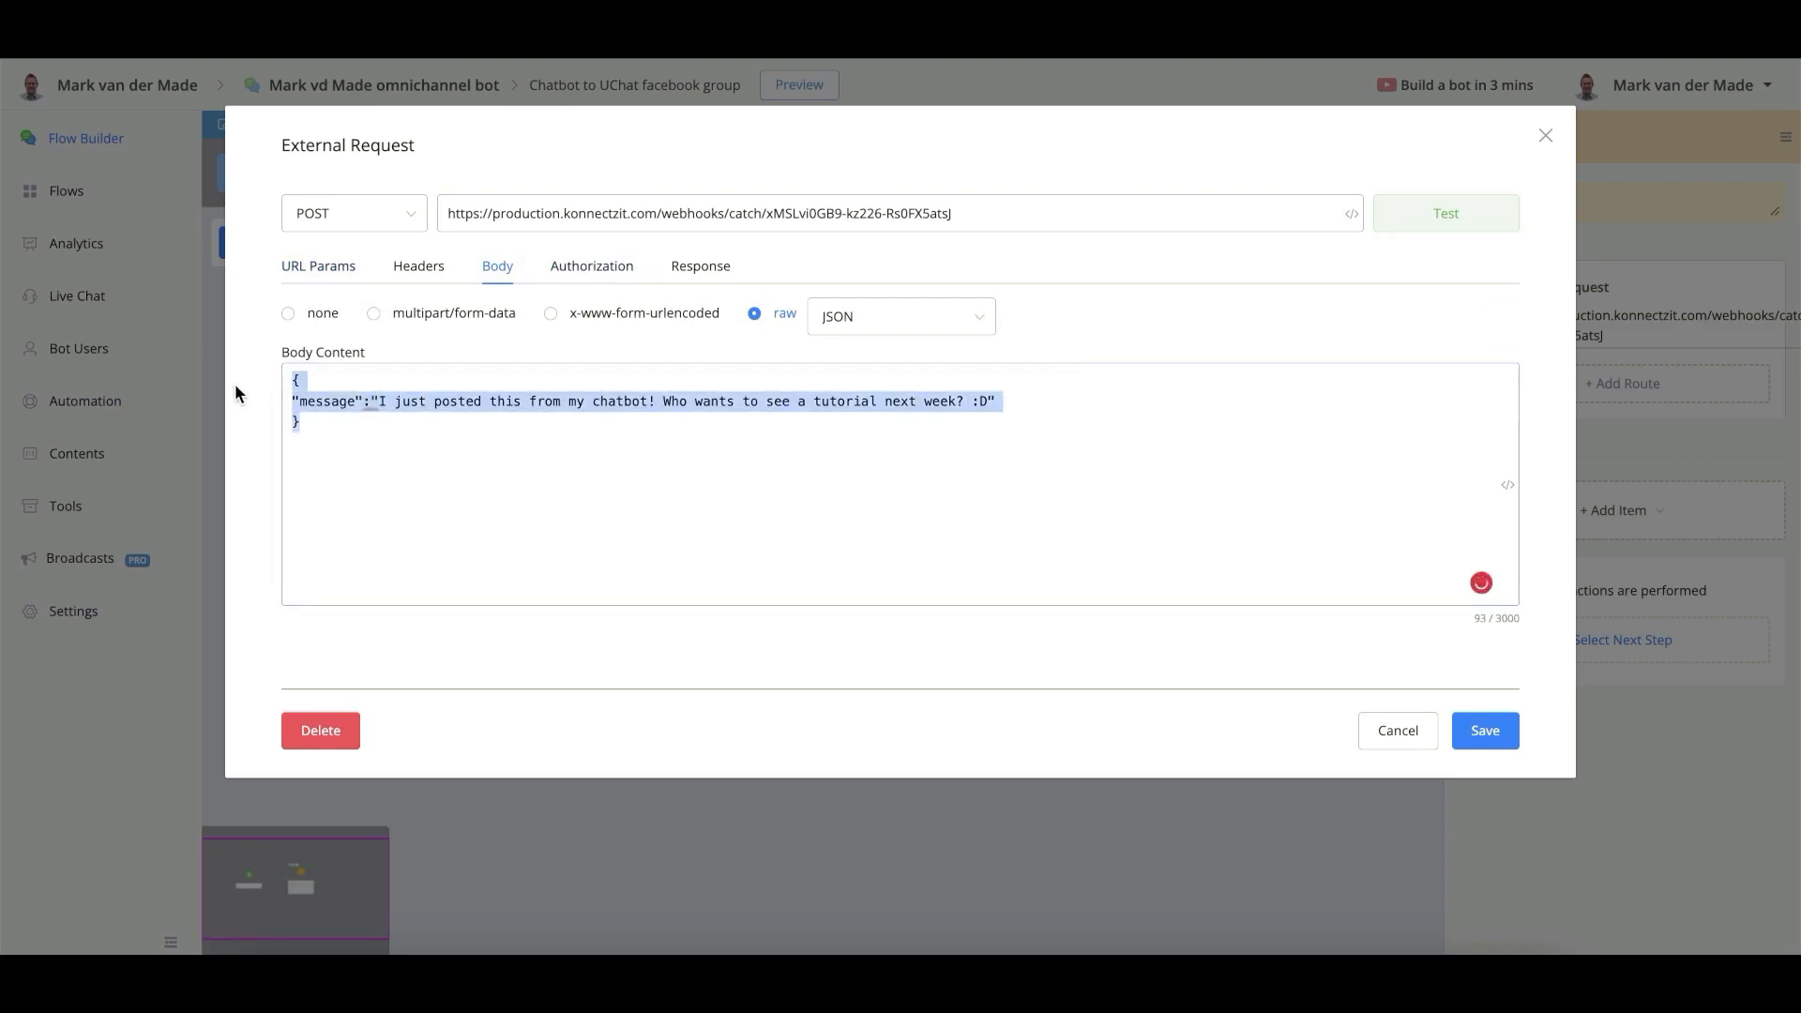
{"action": "key", "text": "BackSpace"}
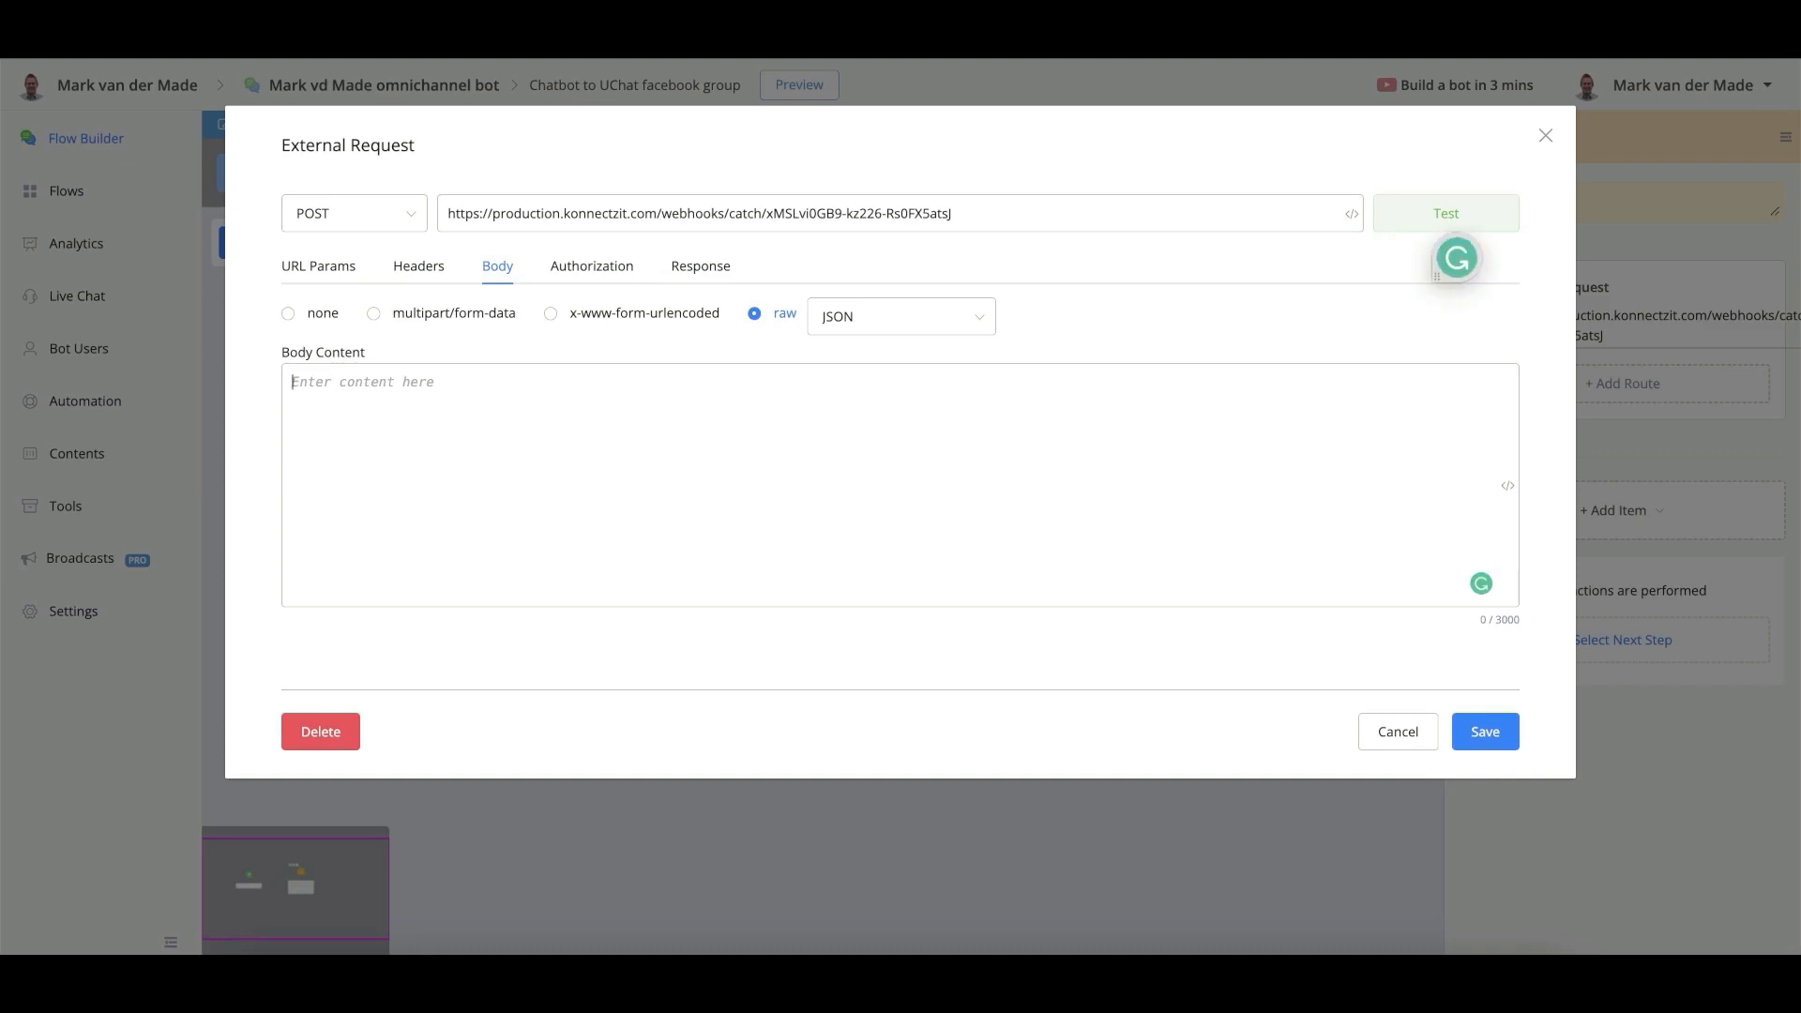
{"action": "type", "text": "{"}
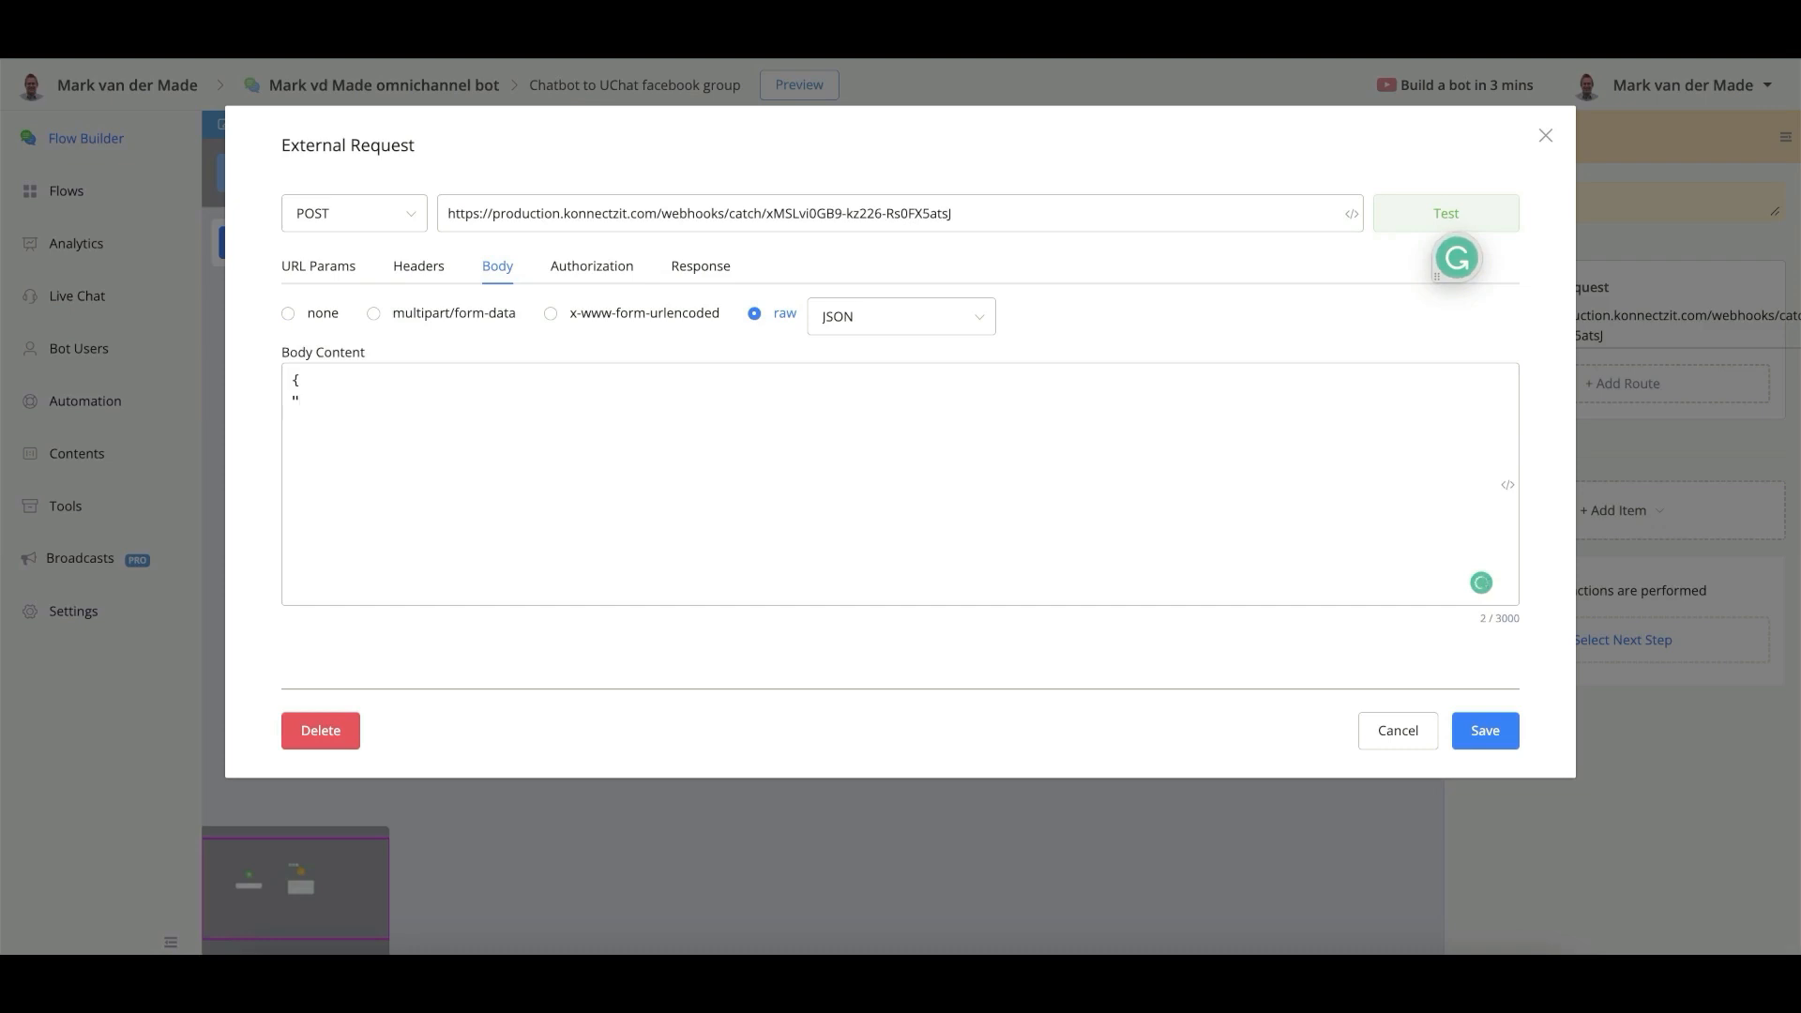
{"action": "type", "text": "message\":\""}
{"action": "type", "text": "I am recording the video about how to post content from the chatbot to your Facebook group right now! V"}
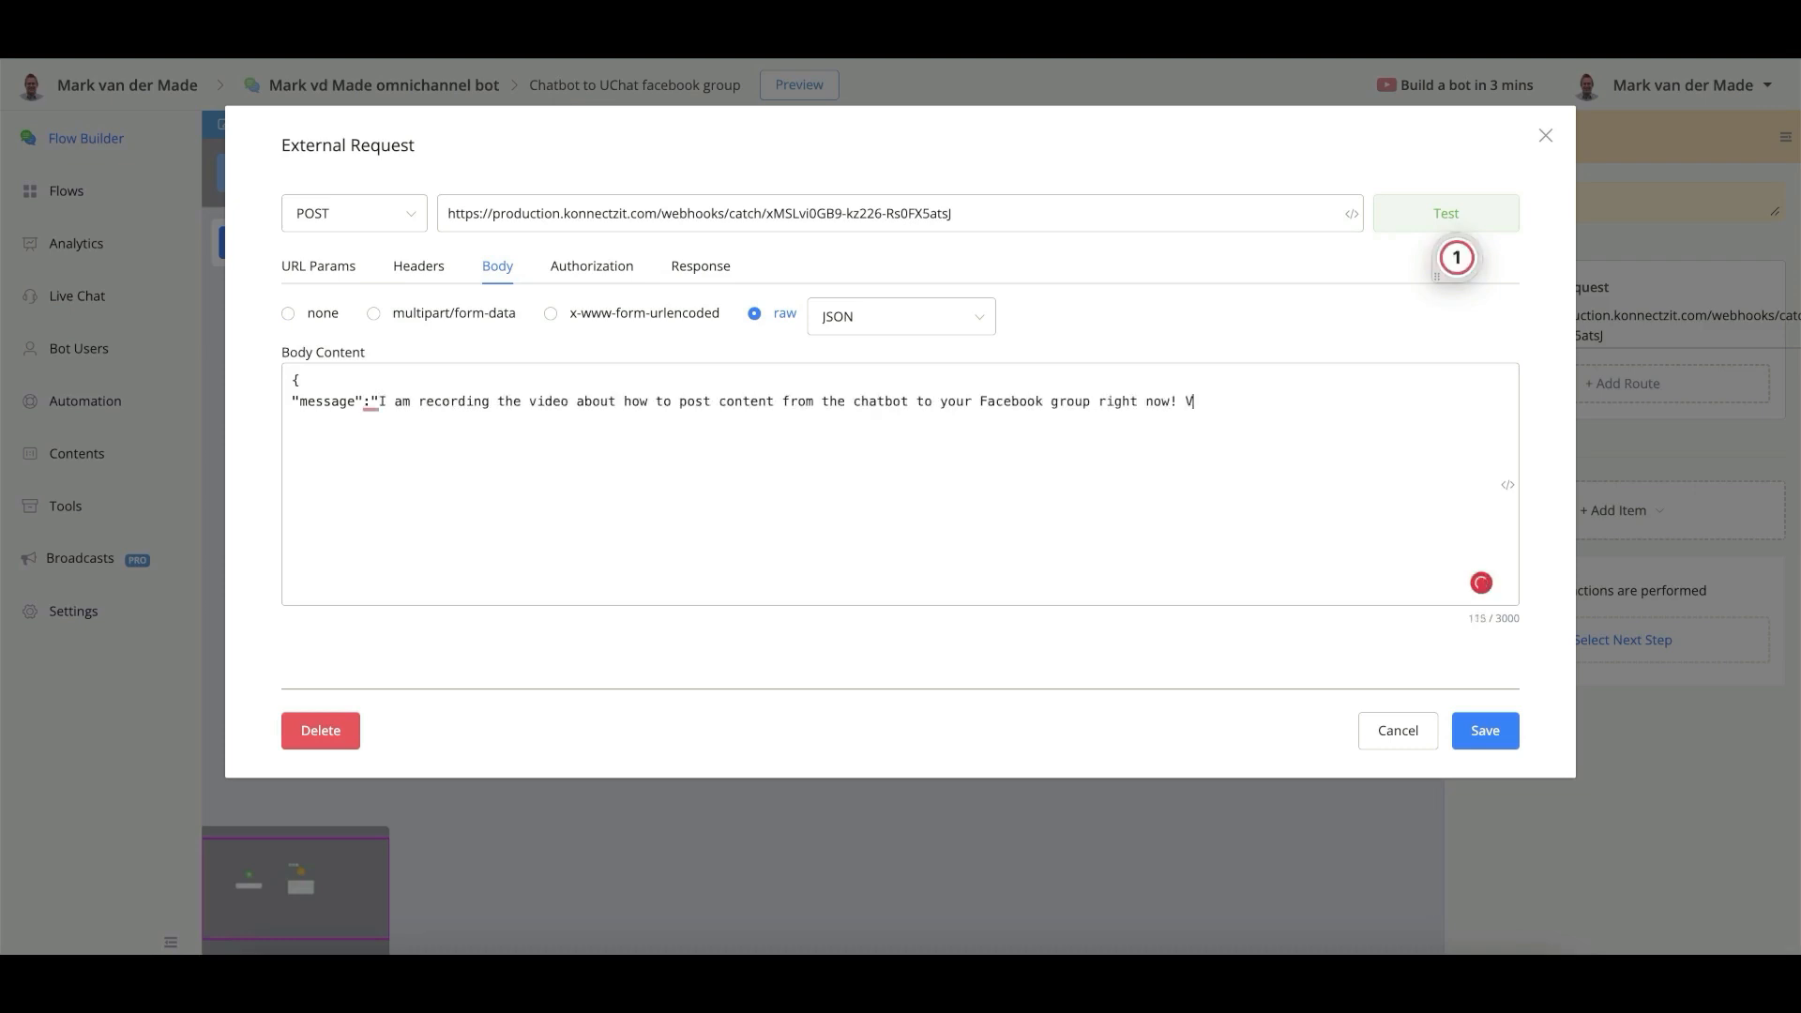
Finish the message with "Video going live later today! P.S. this is a post from the chatbot btw" plus a grinning emoji, and close the JSON.
{"action": "type", "text": "ideo going live later today! P.S. this is a post from the chatbot btw"}
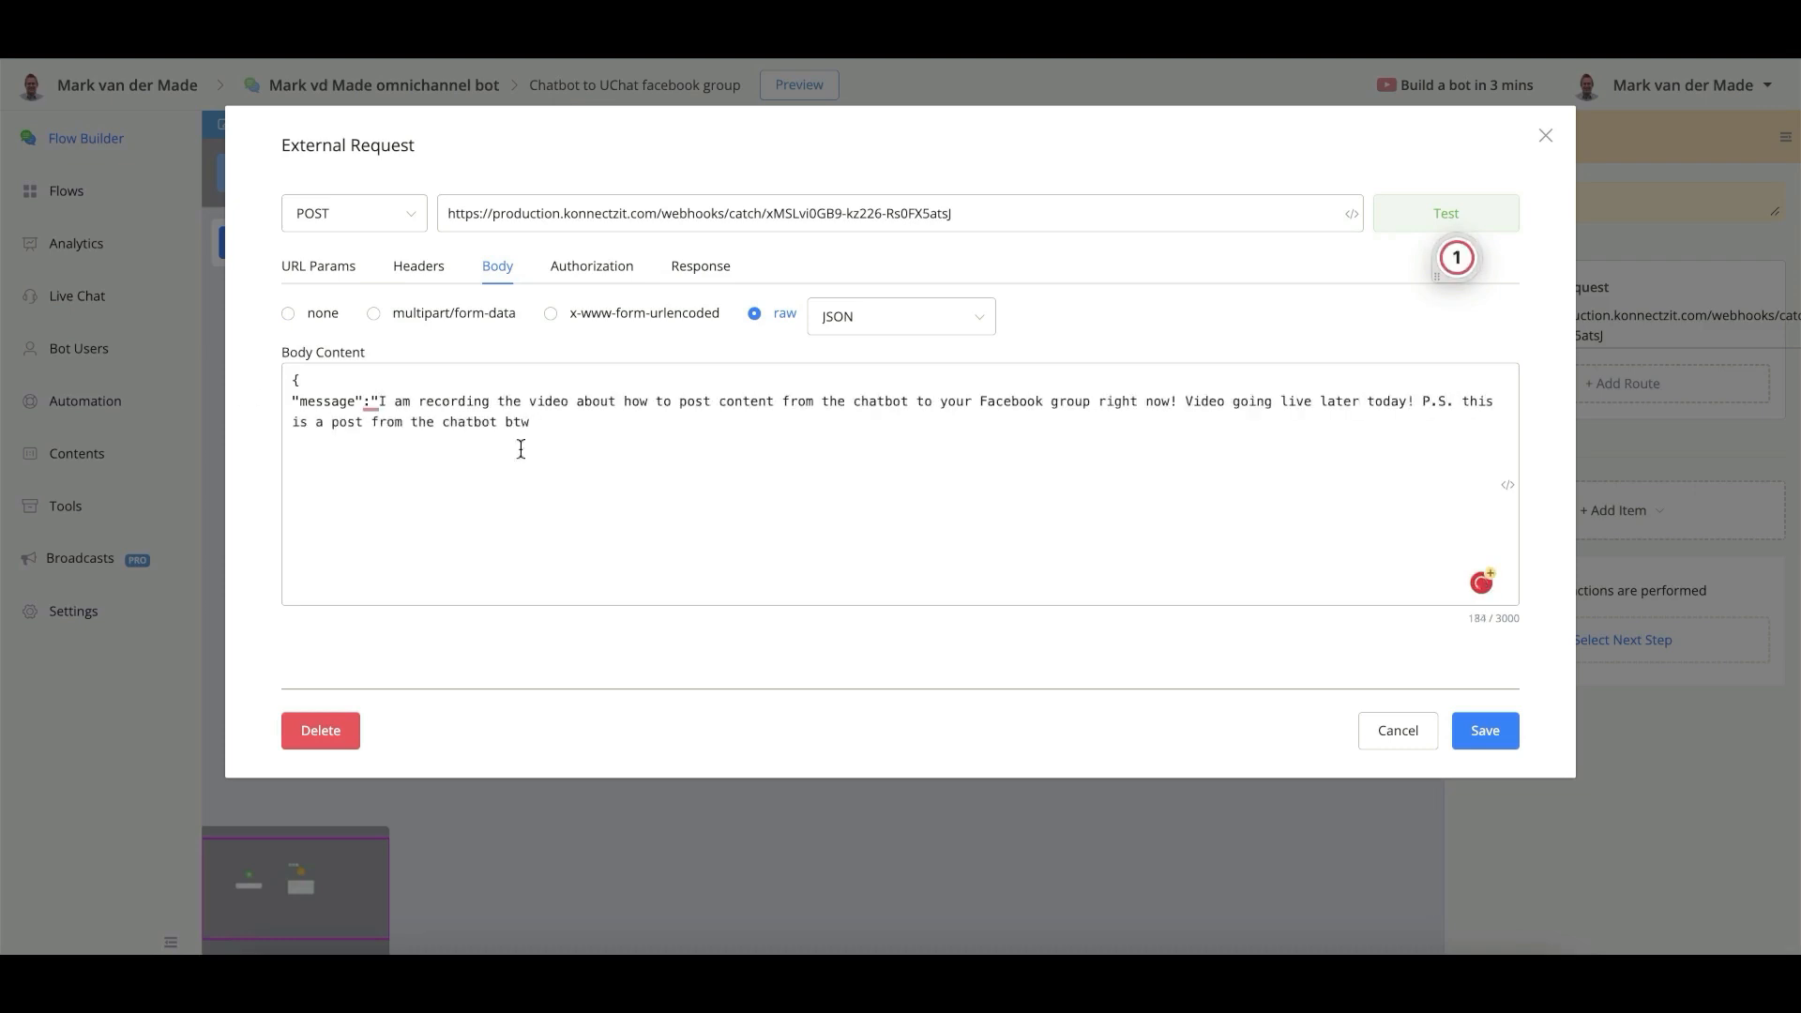
{"action": "left_click", "coordinate": [1507, 484]}
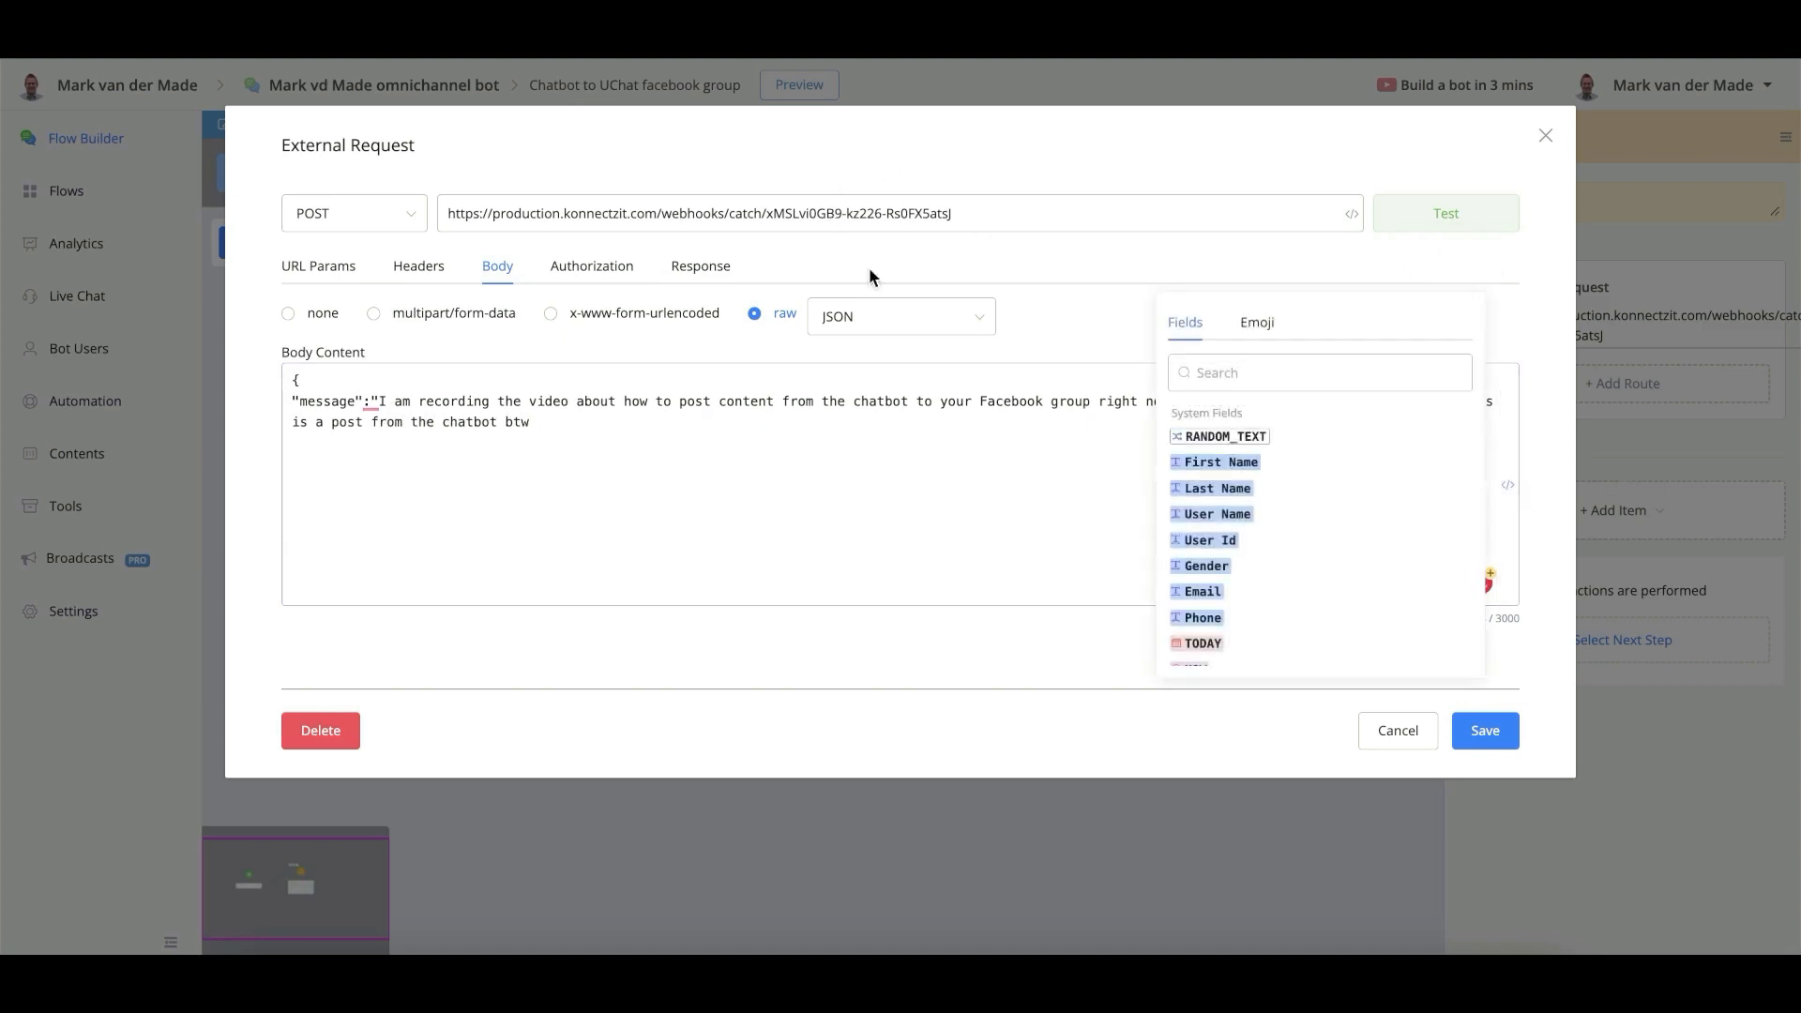
{"action": "left_click", "coordinate": [1235, 333]}
{"action": "left_click", "coordinate": [1378, 446]}
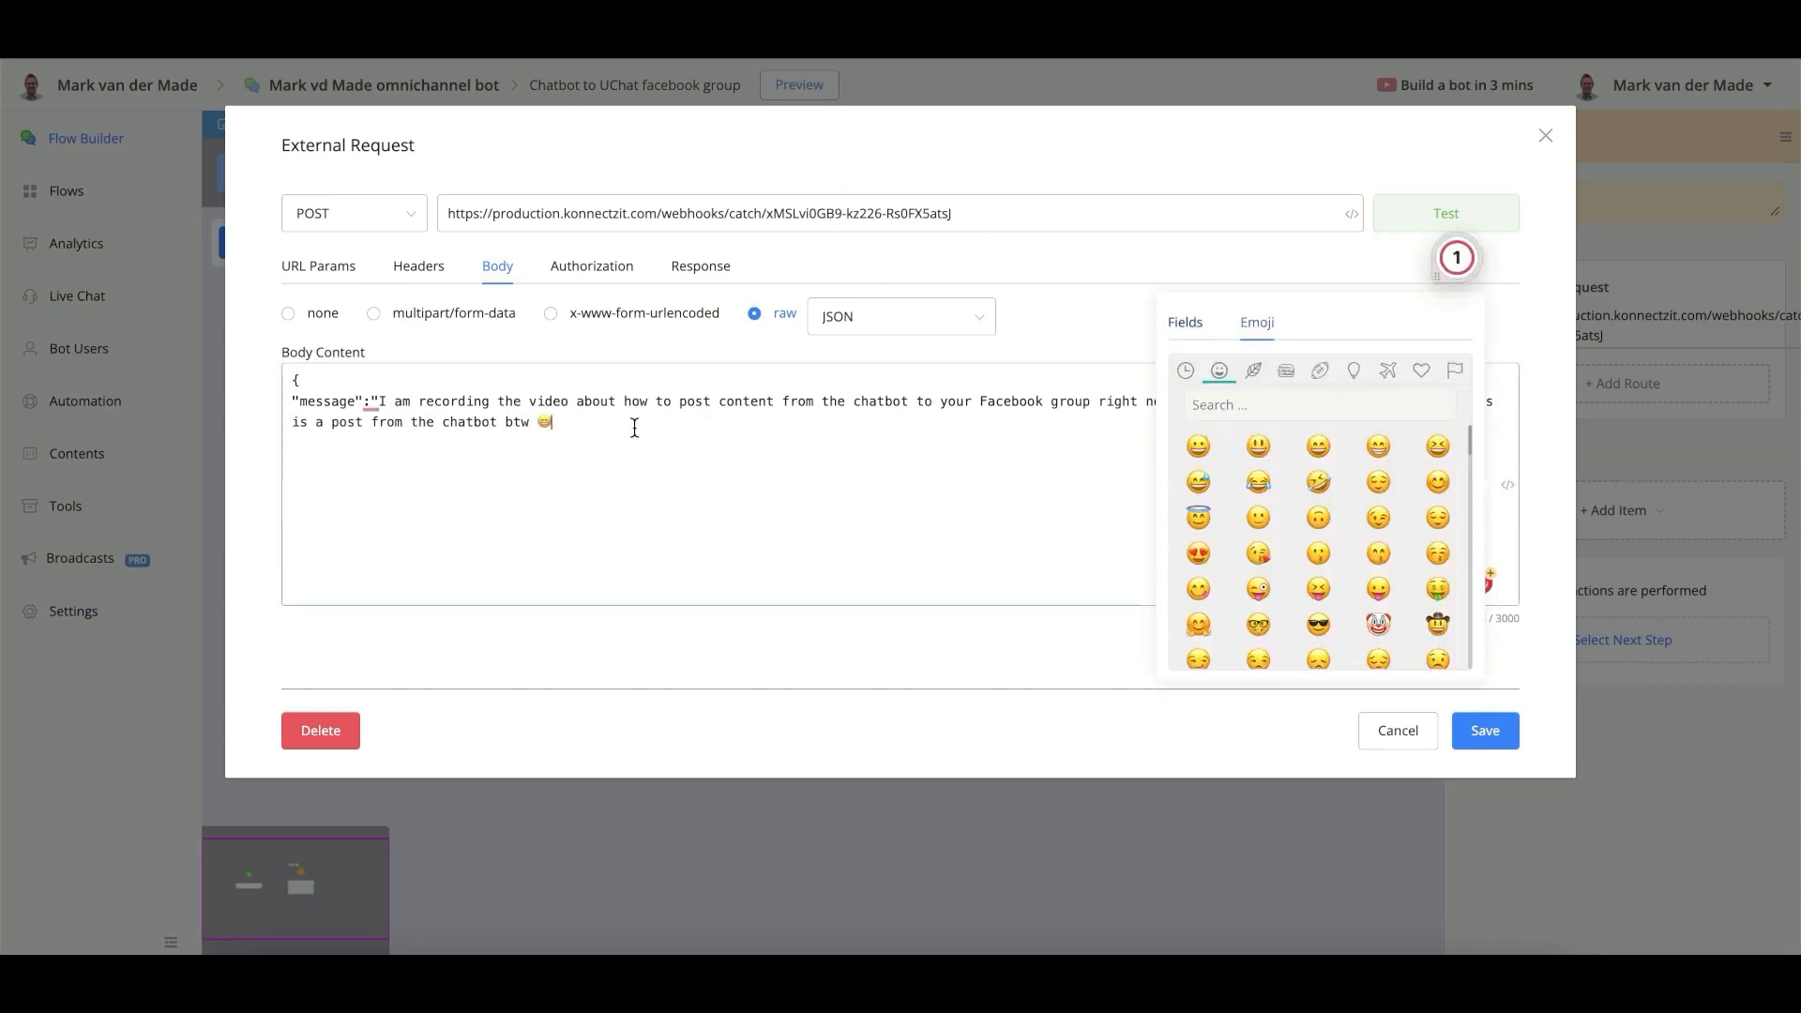
{"action": "left_click", "coordinate": [634, 427]}
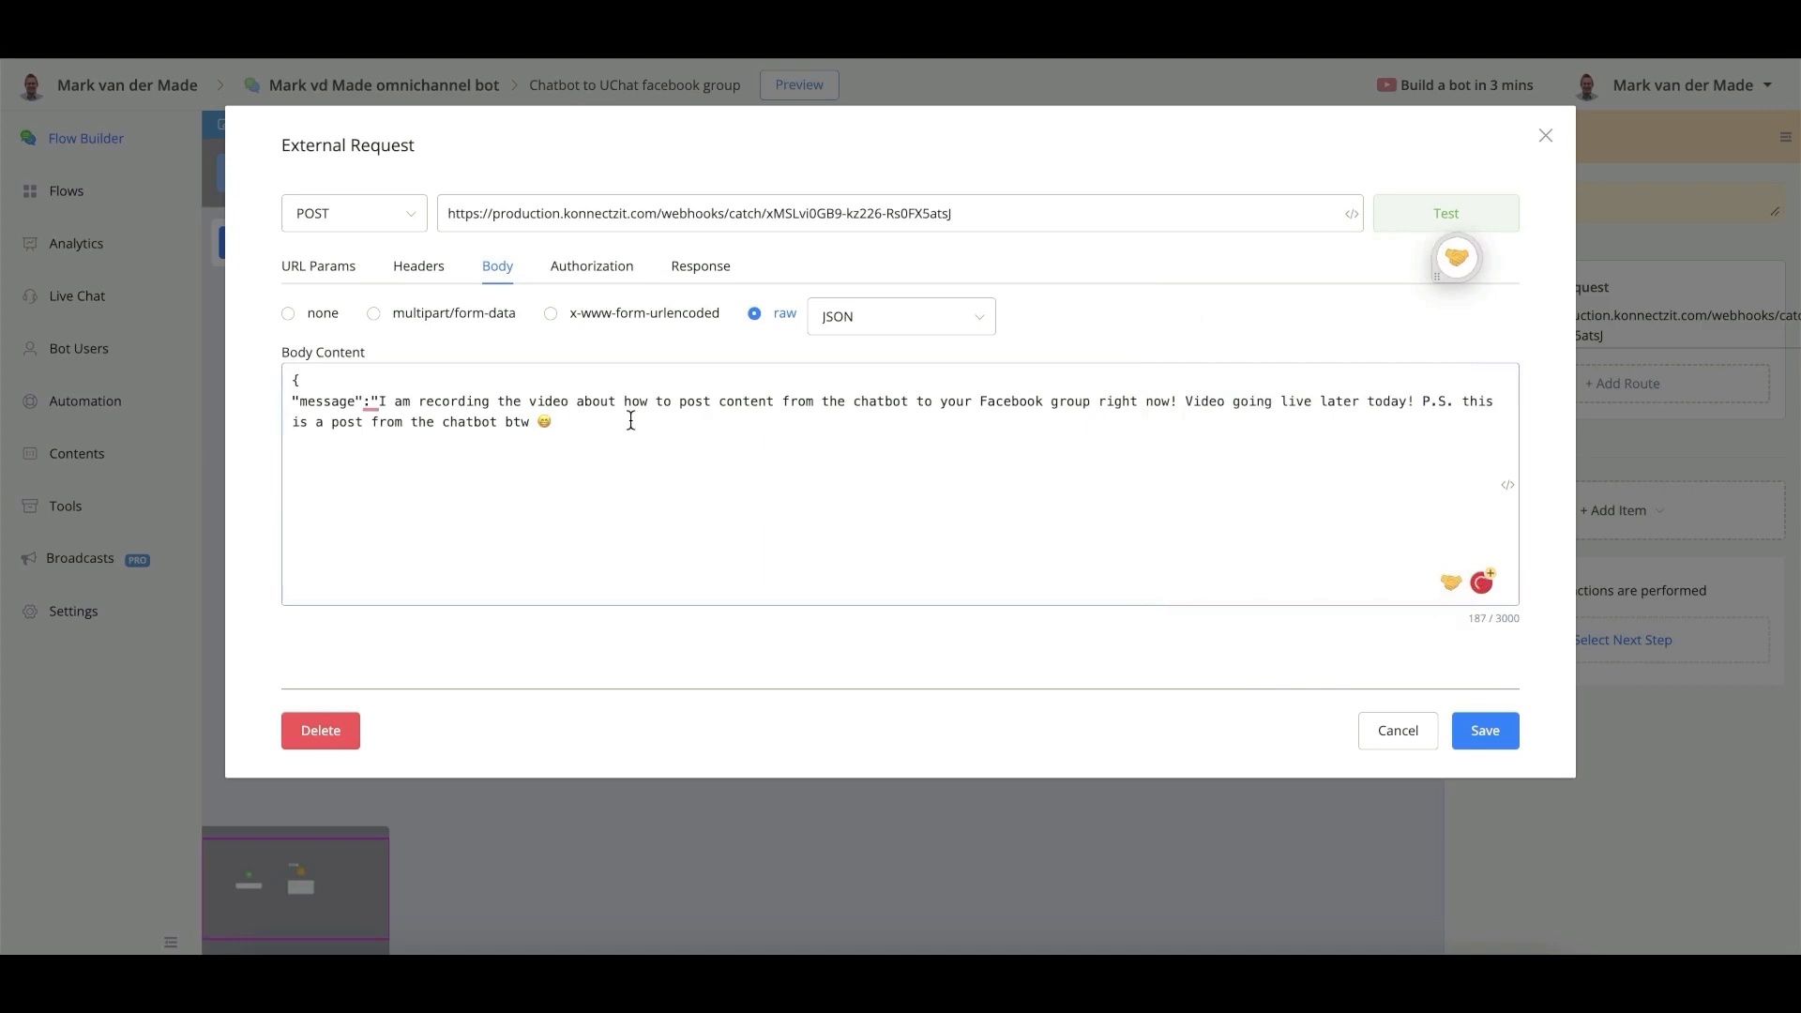
{"action": "type", "text": "\" }"}
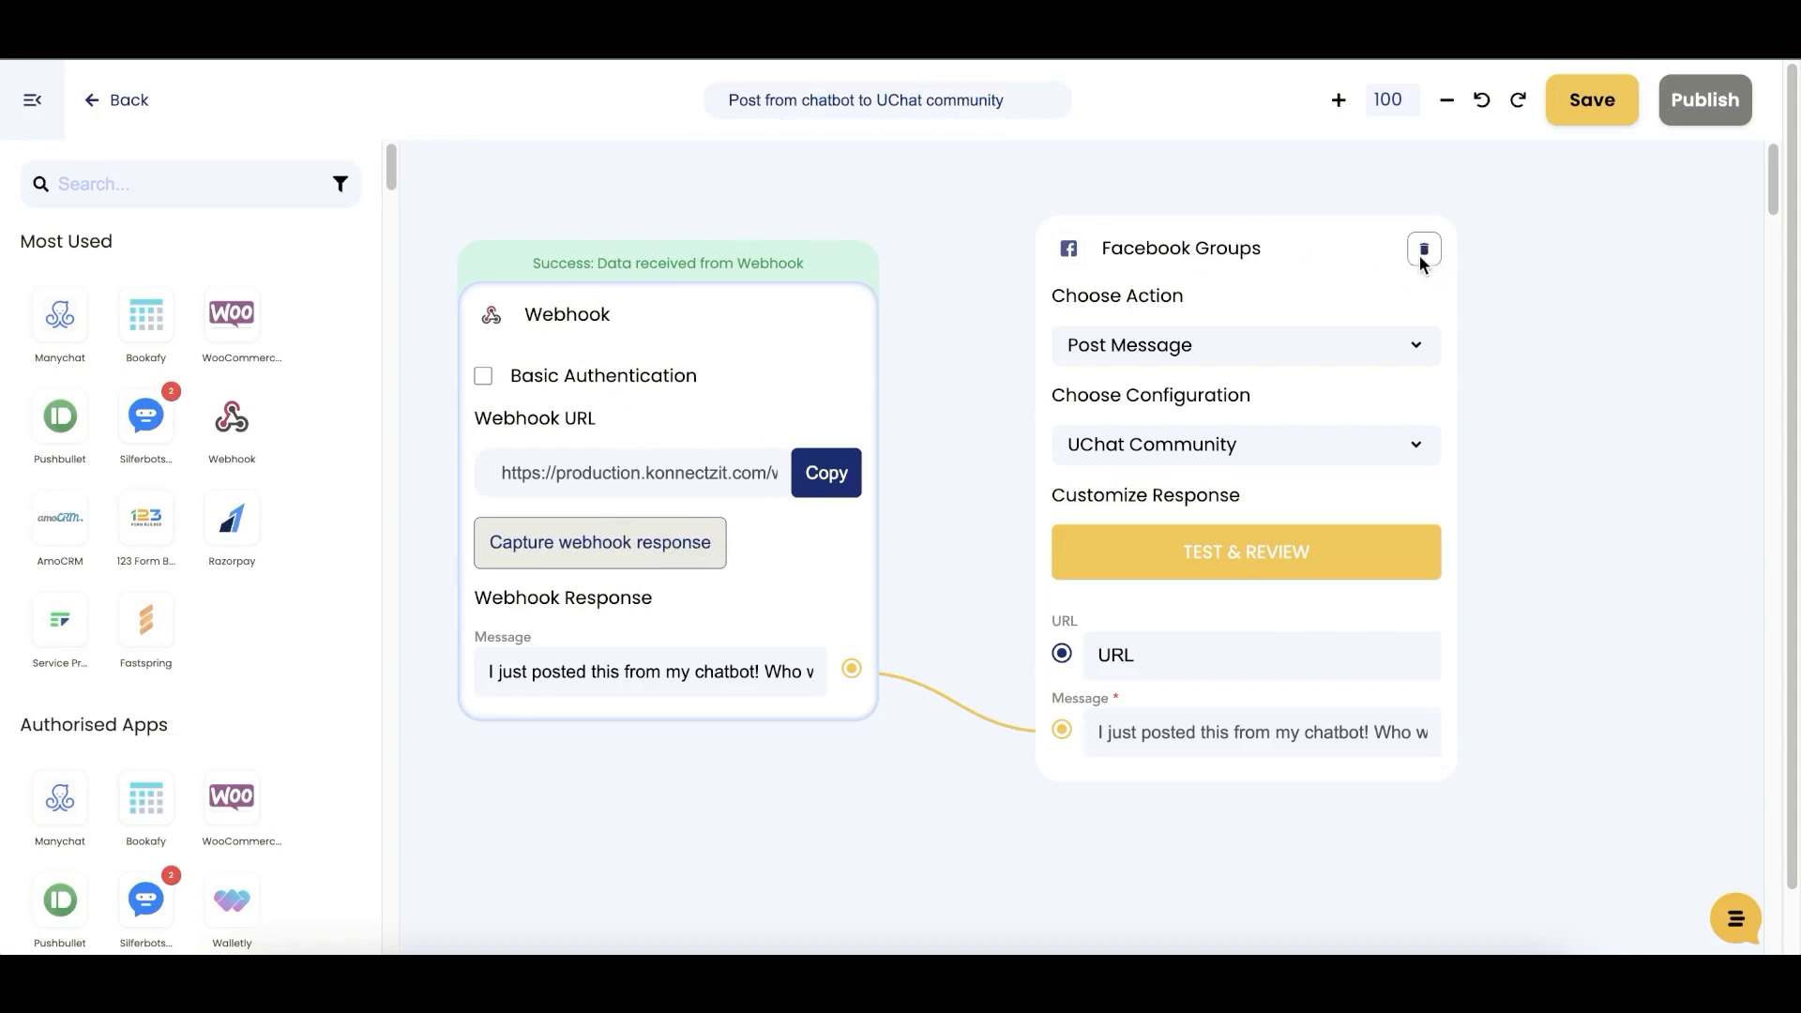
In the KonnectzIT workflow, delete the Facebook Groups and Webhook nodes and add a new Webhook node.
{"action": "left_click", "coordinate": [1423, 252]}
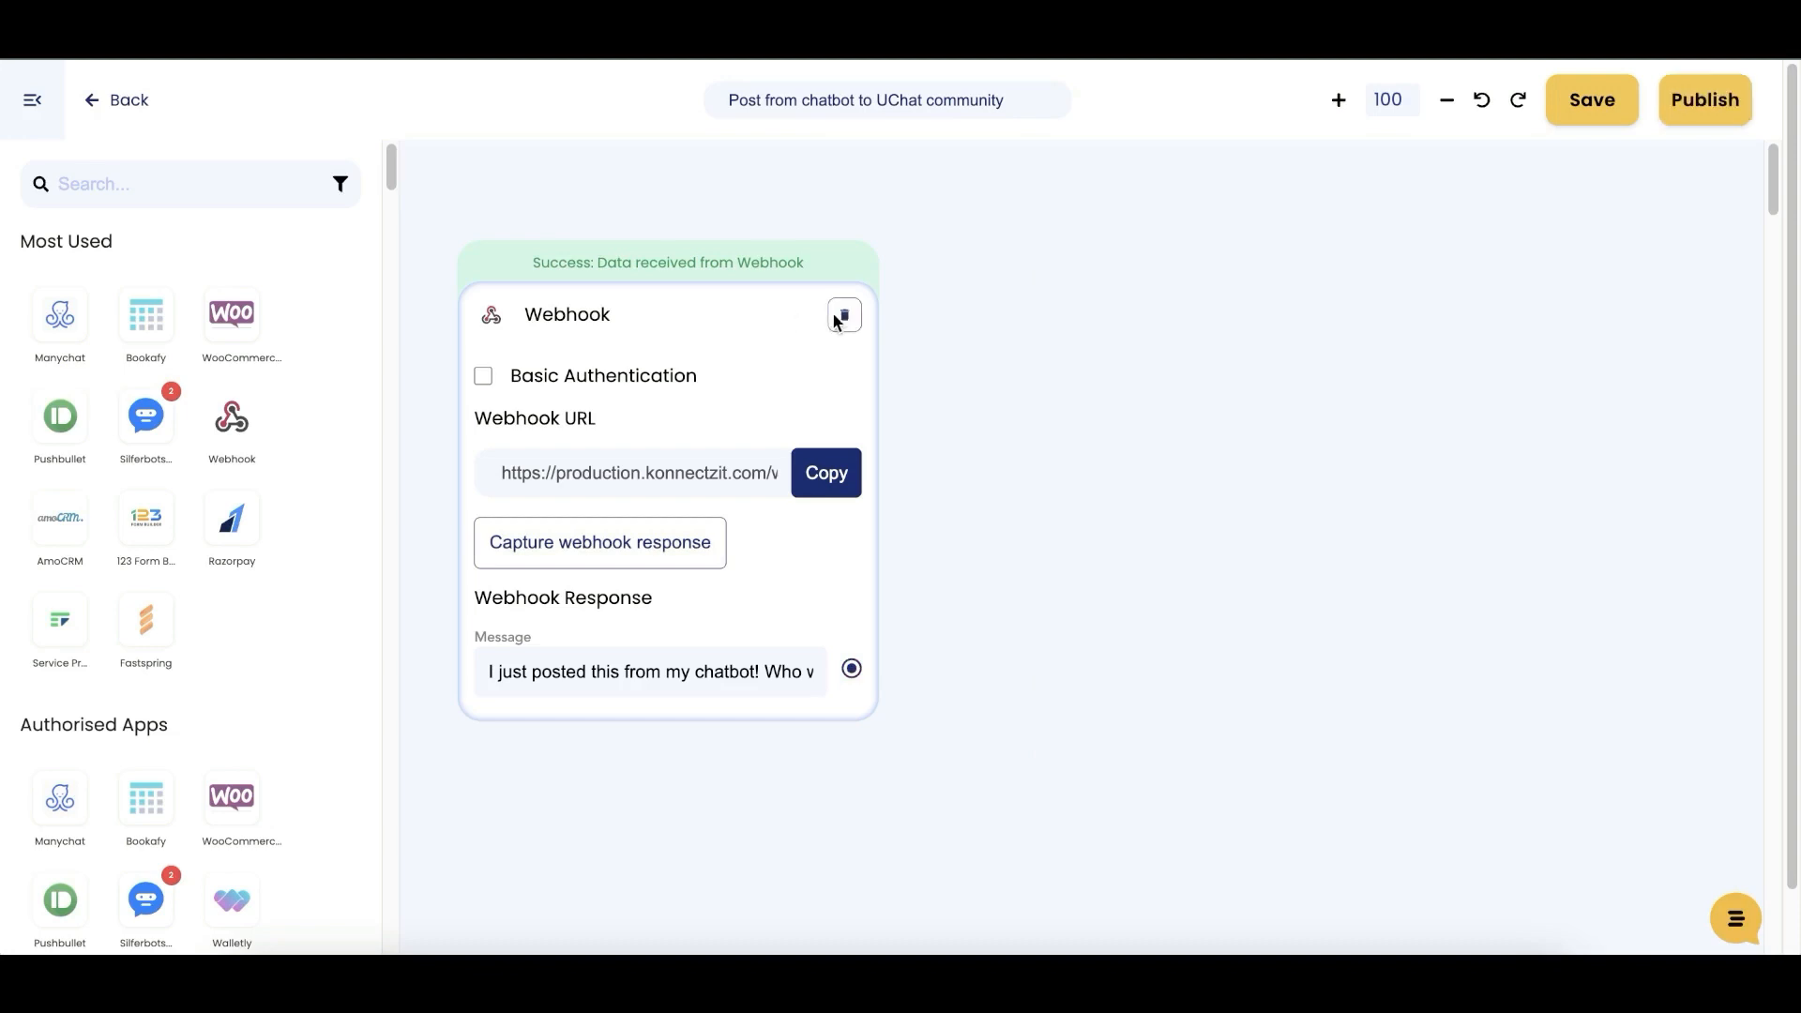
{"action": "left_click", "coordinate": [841, 317]}
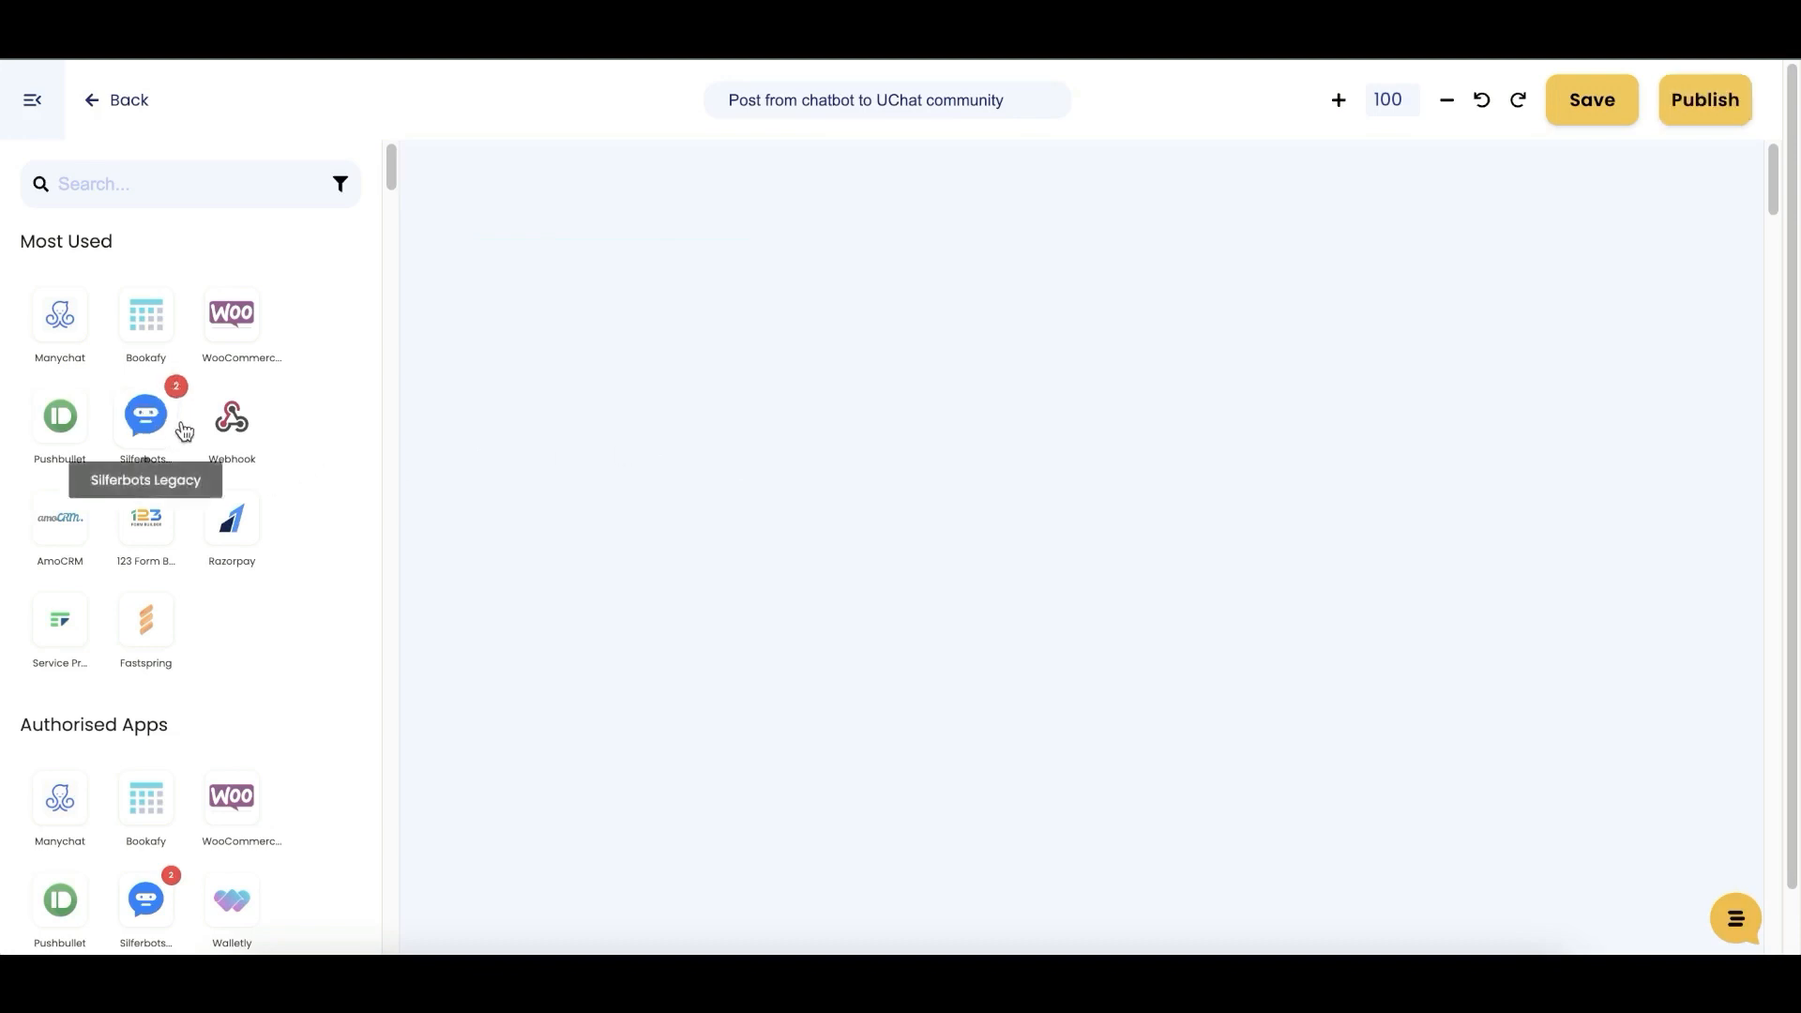
{"action": "left_click_drag", "start_coordinate": [232, 424], "coordinate": [664, 395]}
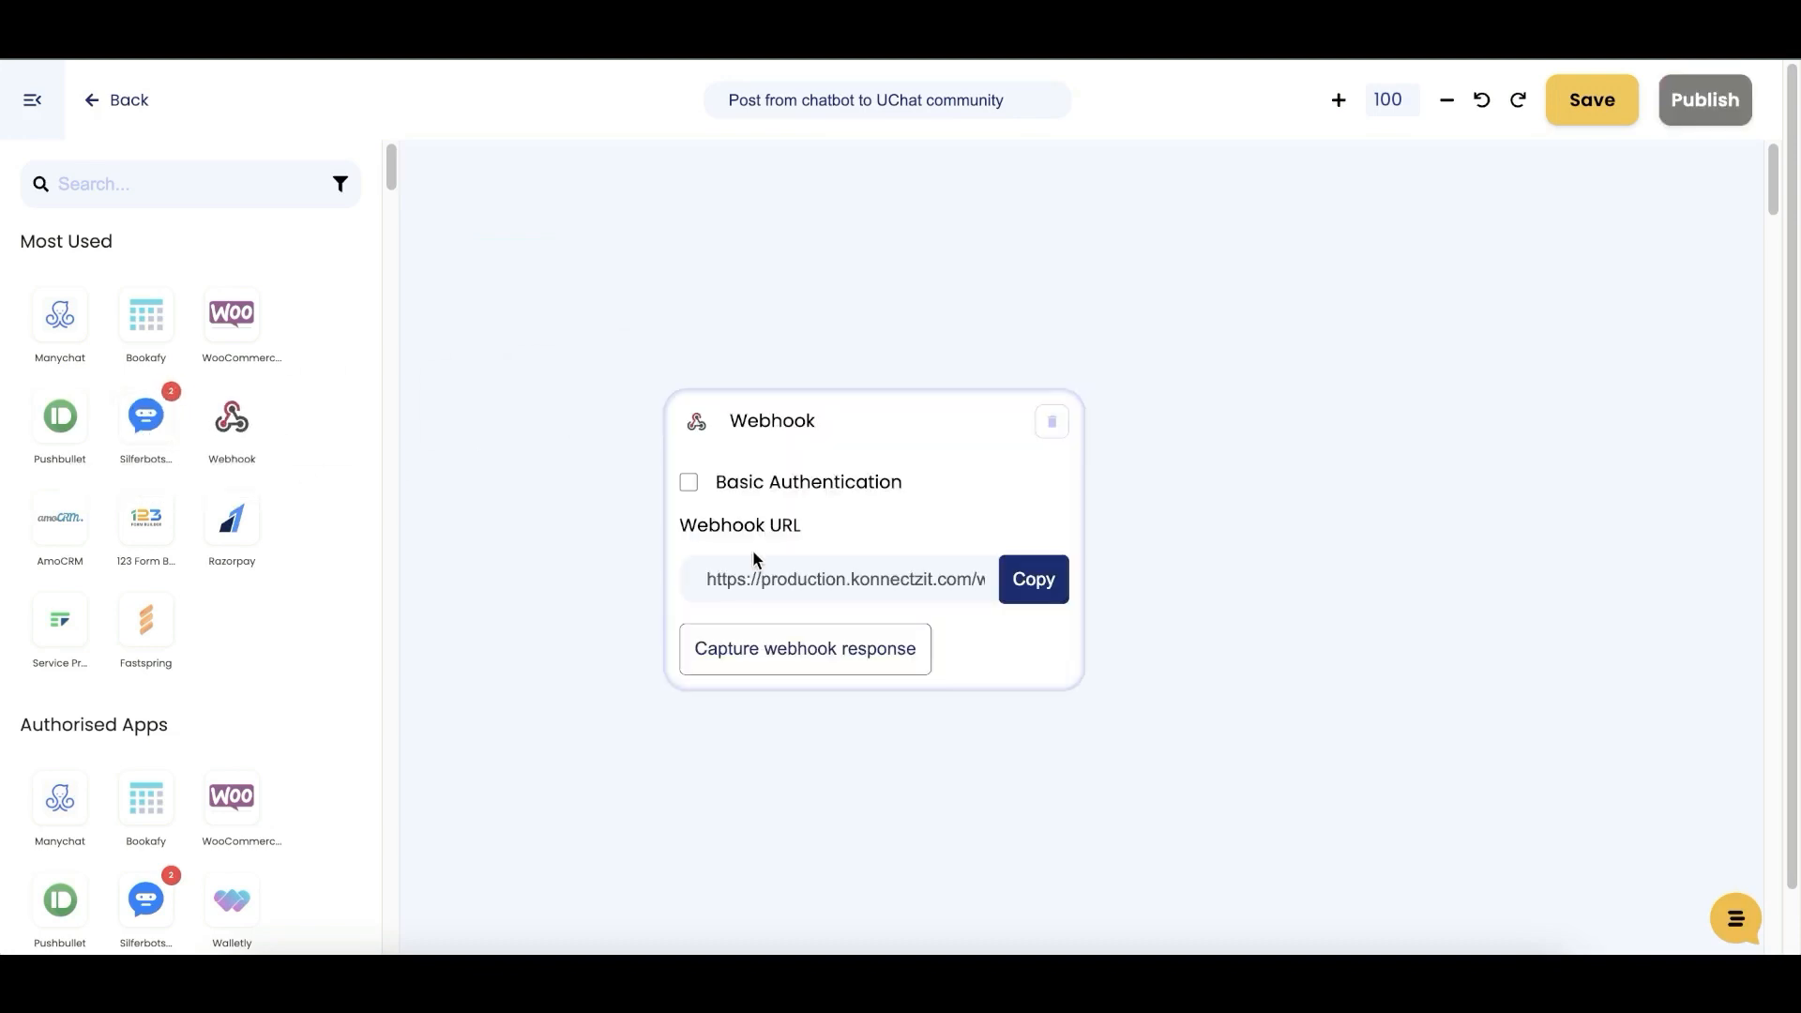
Copy the new Webhook node's URL and replace the request URL in the chatbot's External Request with it.
{"action": "left_click", "coordinate": [1033, 581]}
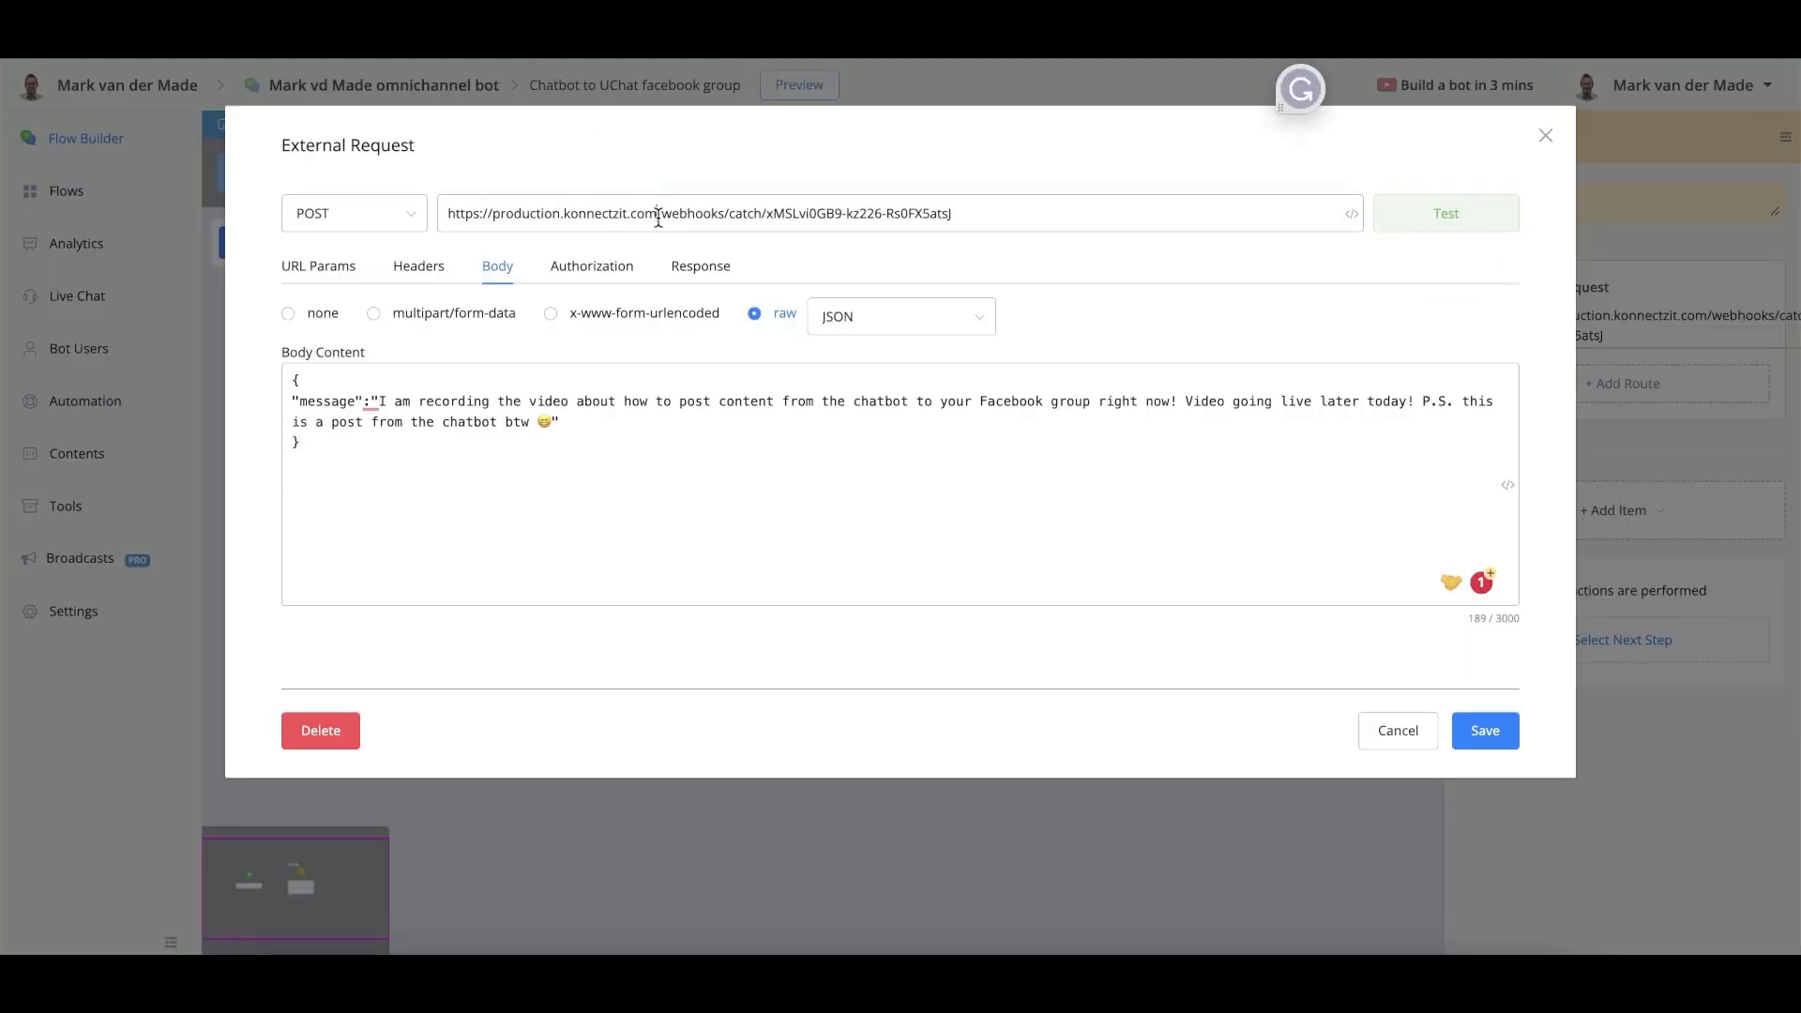
{"action": "triple_click", "coordinate": [658, 214]}
{"action": "key", "text": "ctrl+v"}
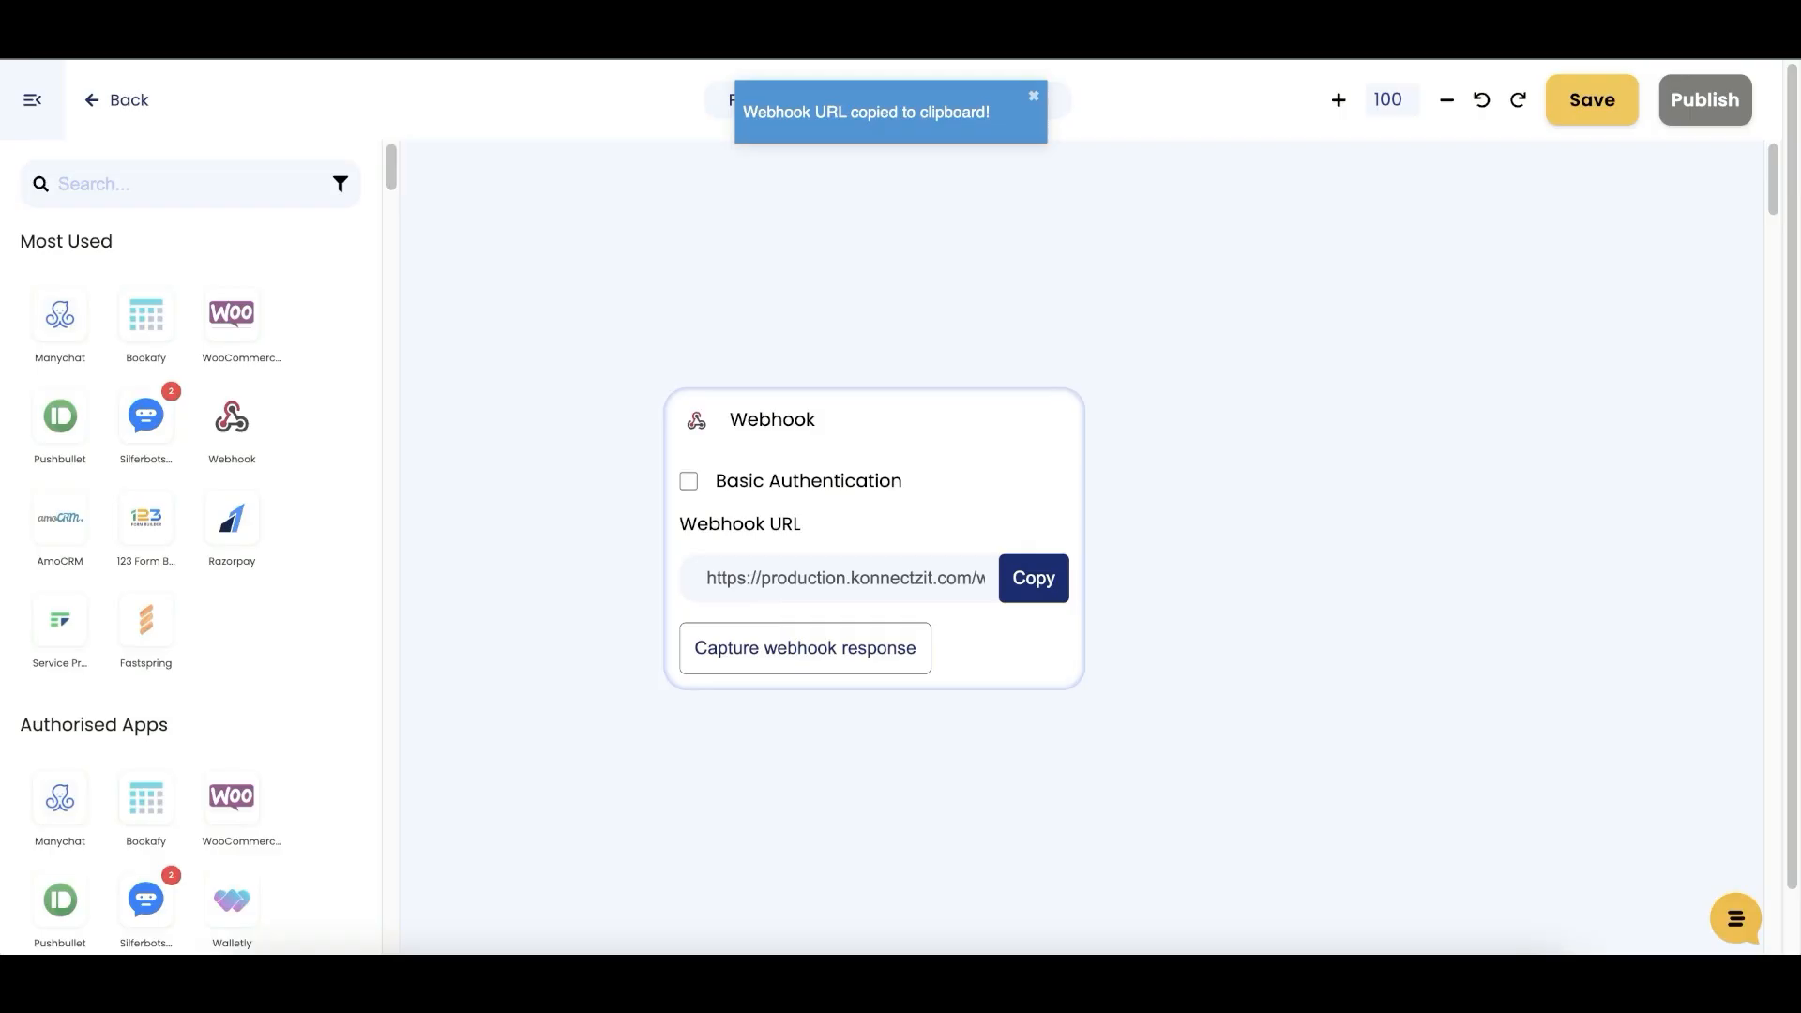
Start capturing the webhook response in KonnectzIT and send a test of the chatbot's External Request.
{"action": "left_click", "coordinate": [840, 659]}
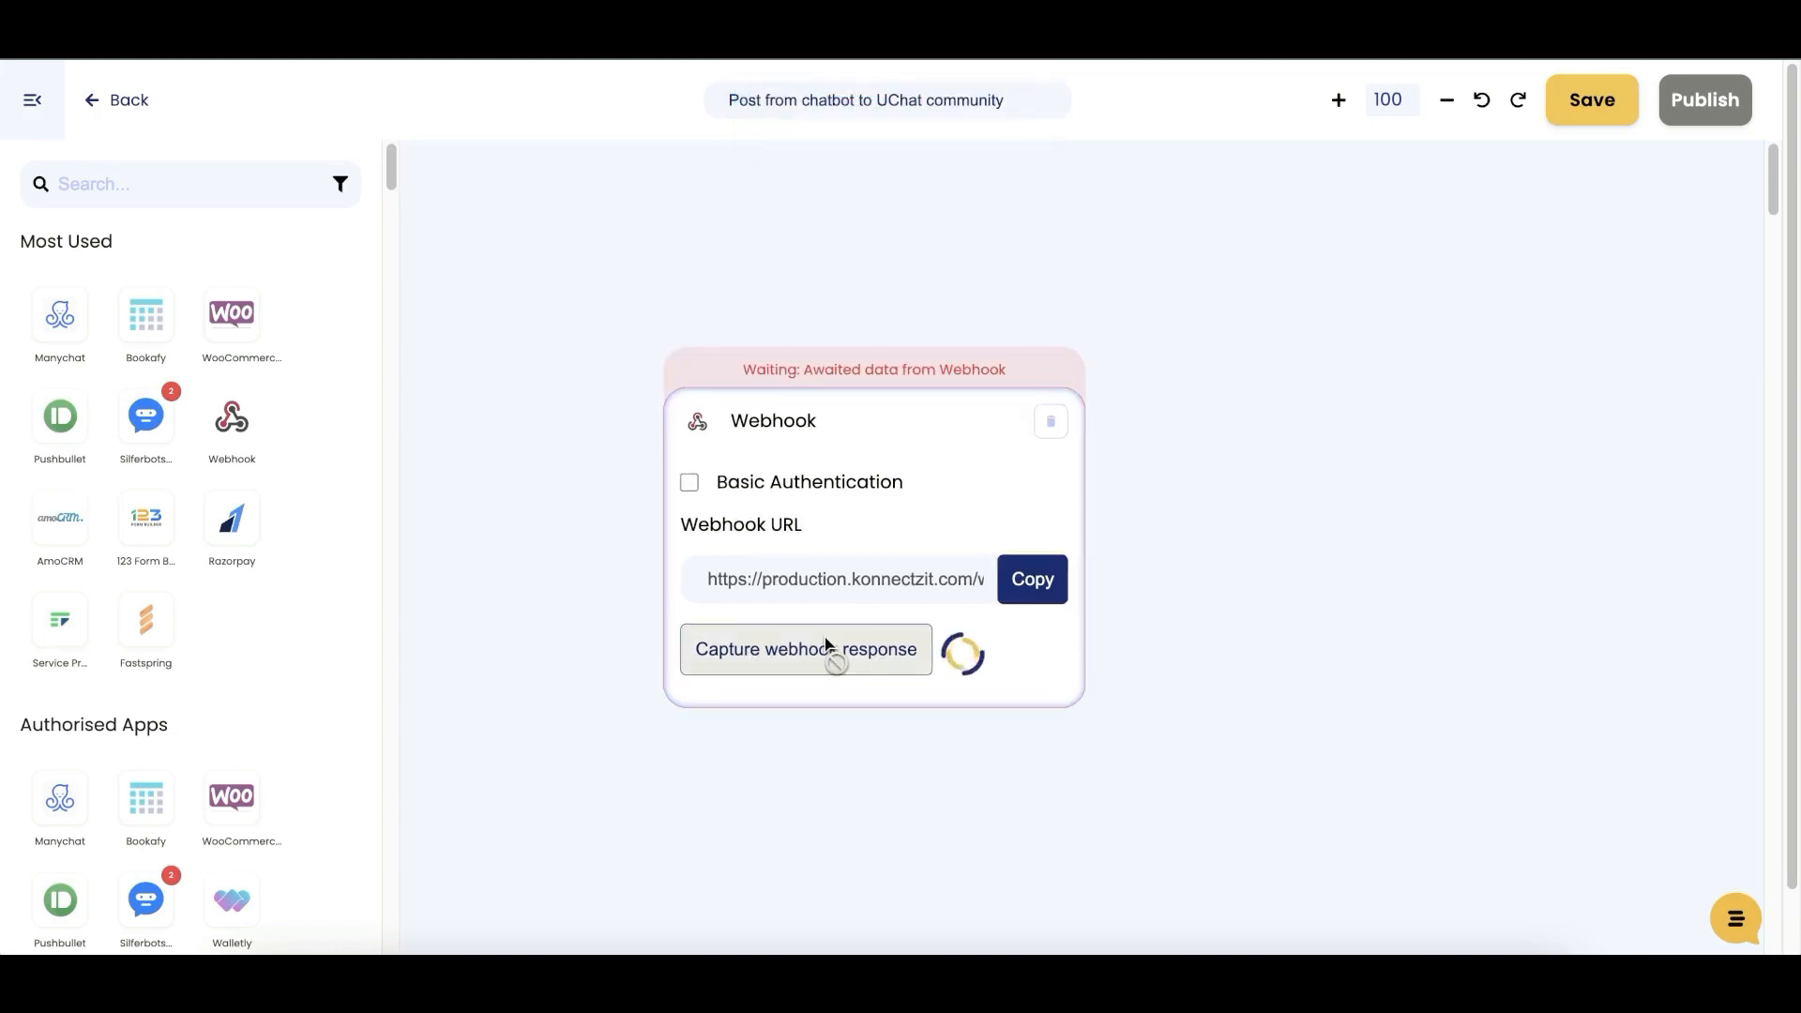
{"action": "left_click_drag", "start_coordinate": [903, 366], "coordinate": [796, 266]}
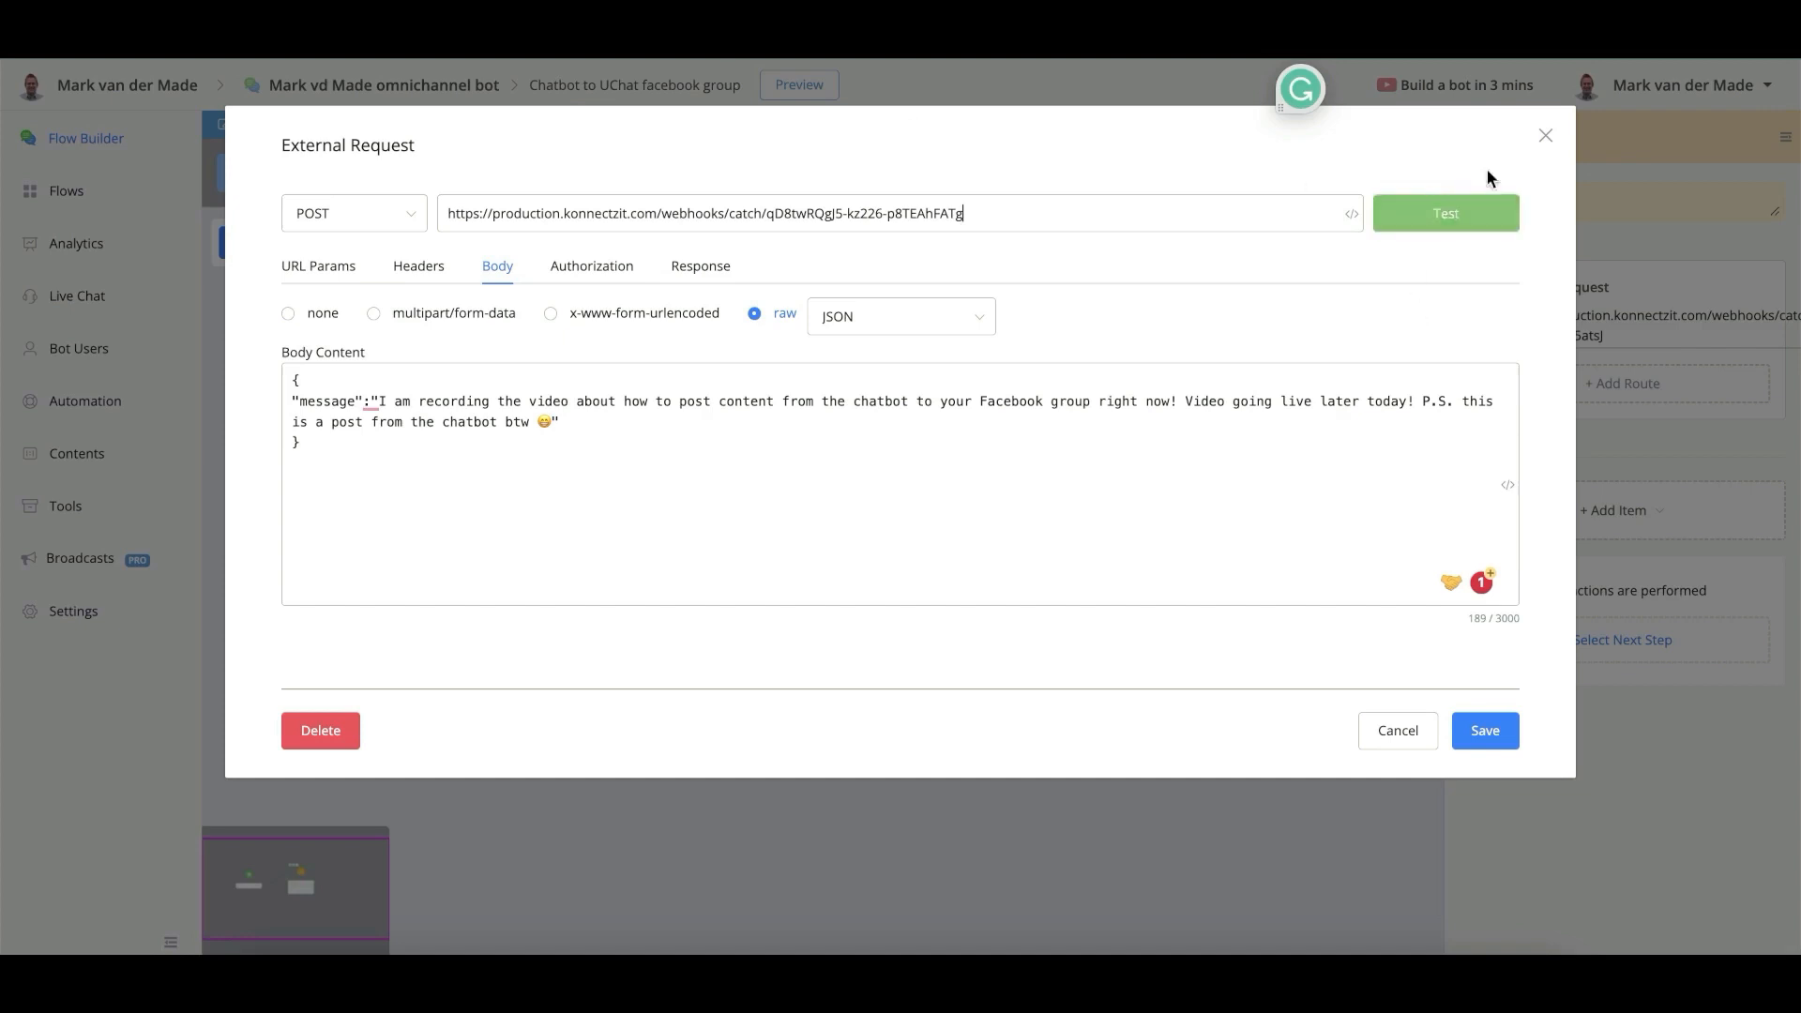
{"action": "left_click", "coordinate": [1491, 211]}
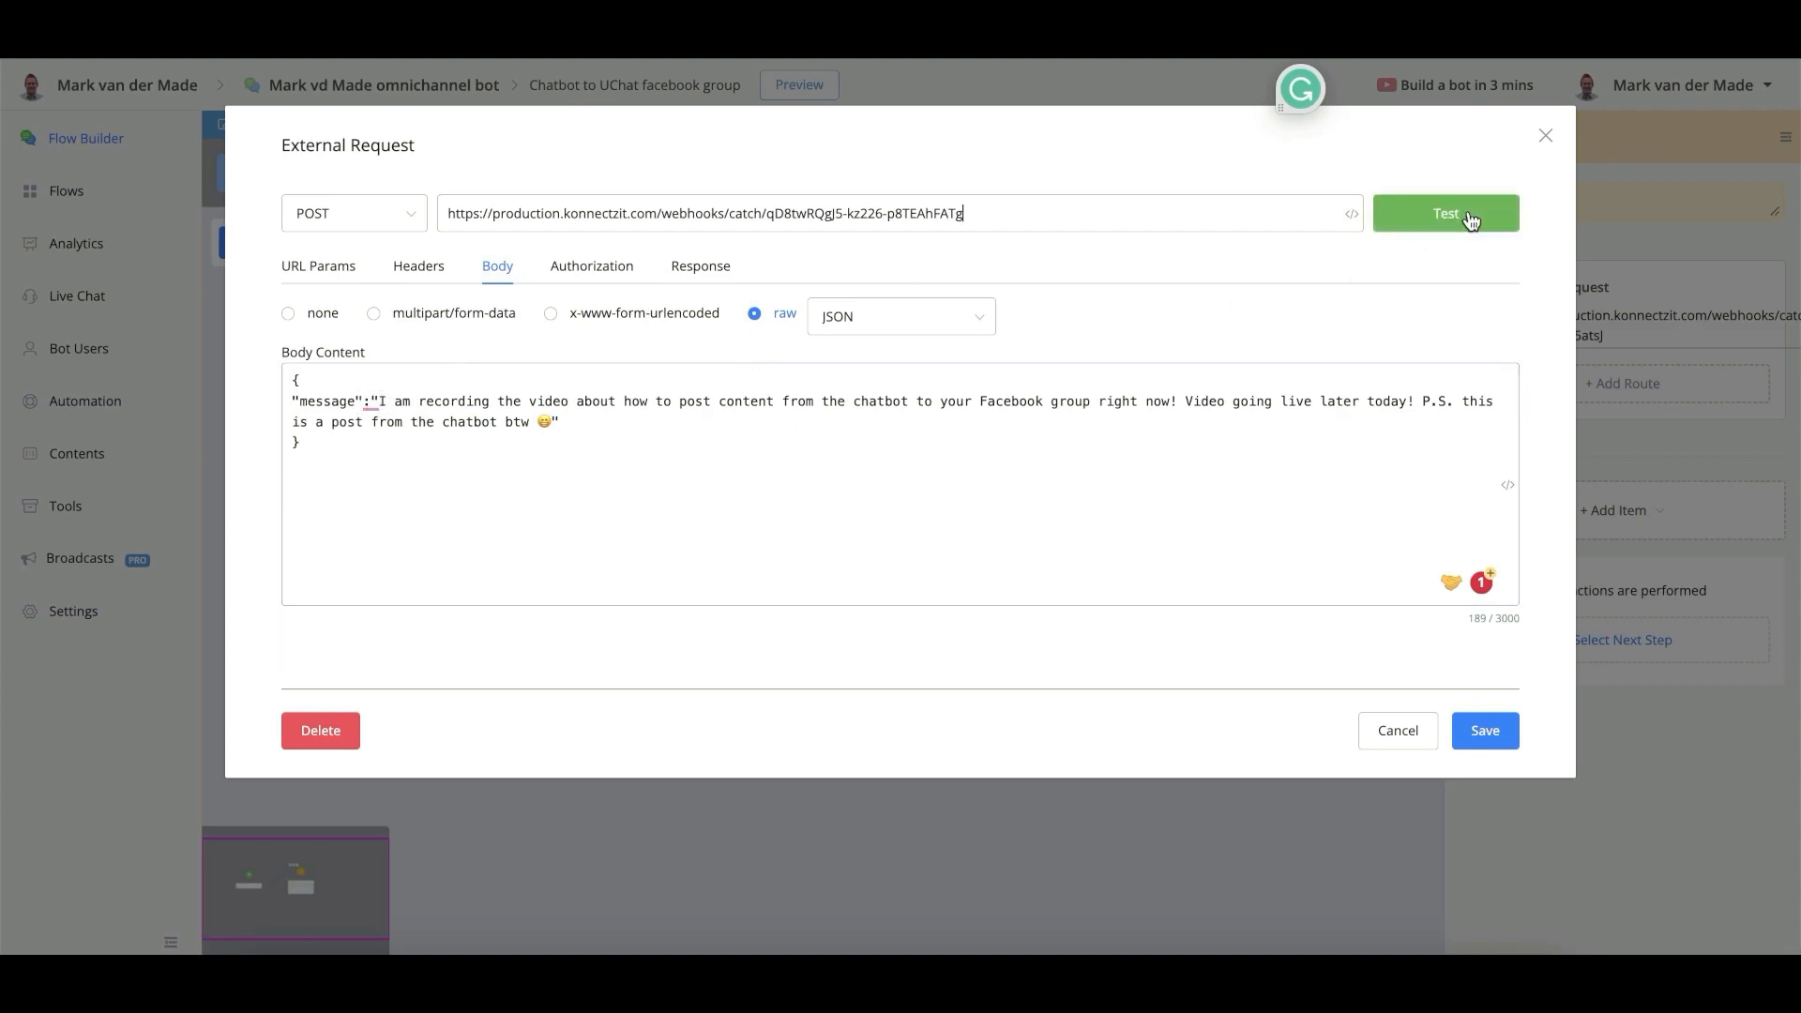
{"action": "left_click", "coordinate": [1470, 218]}
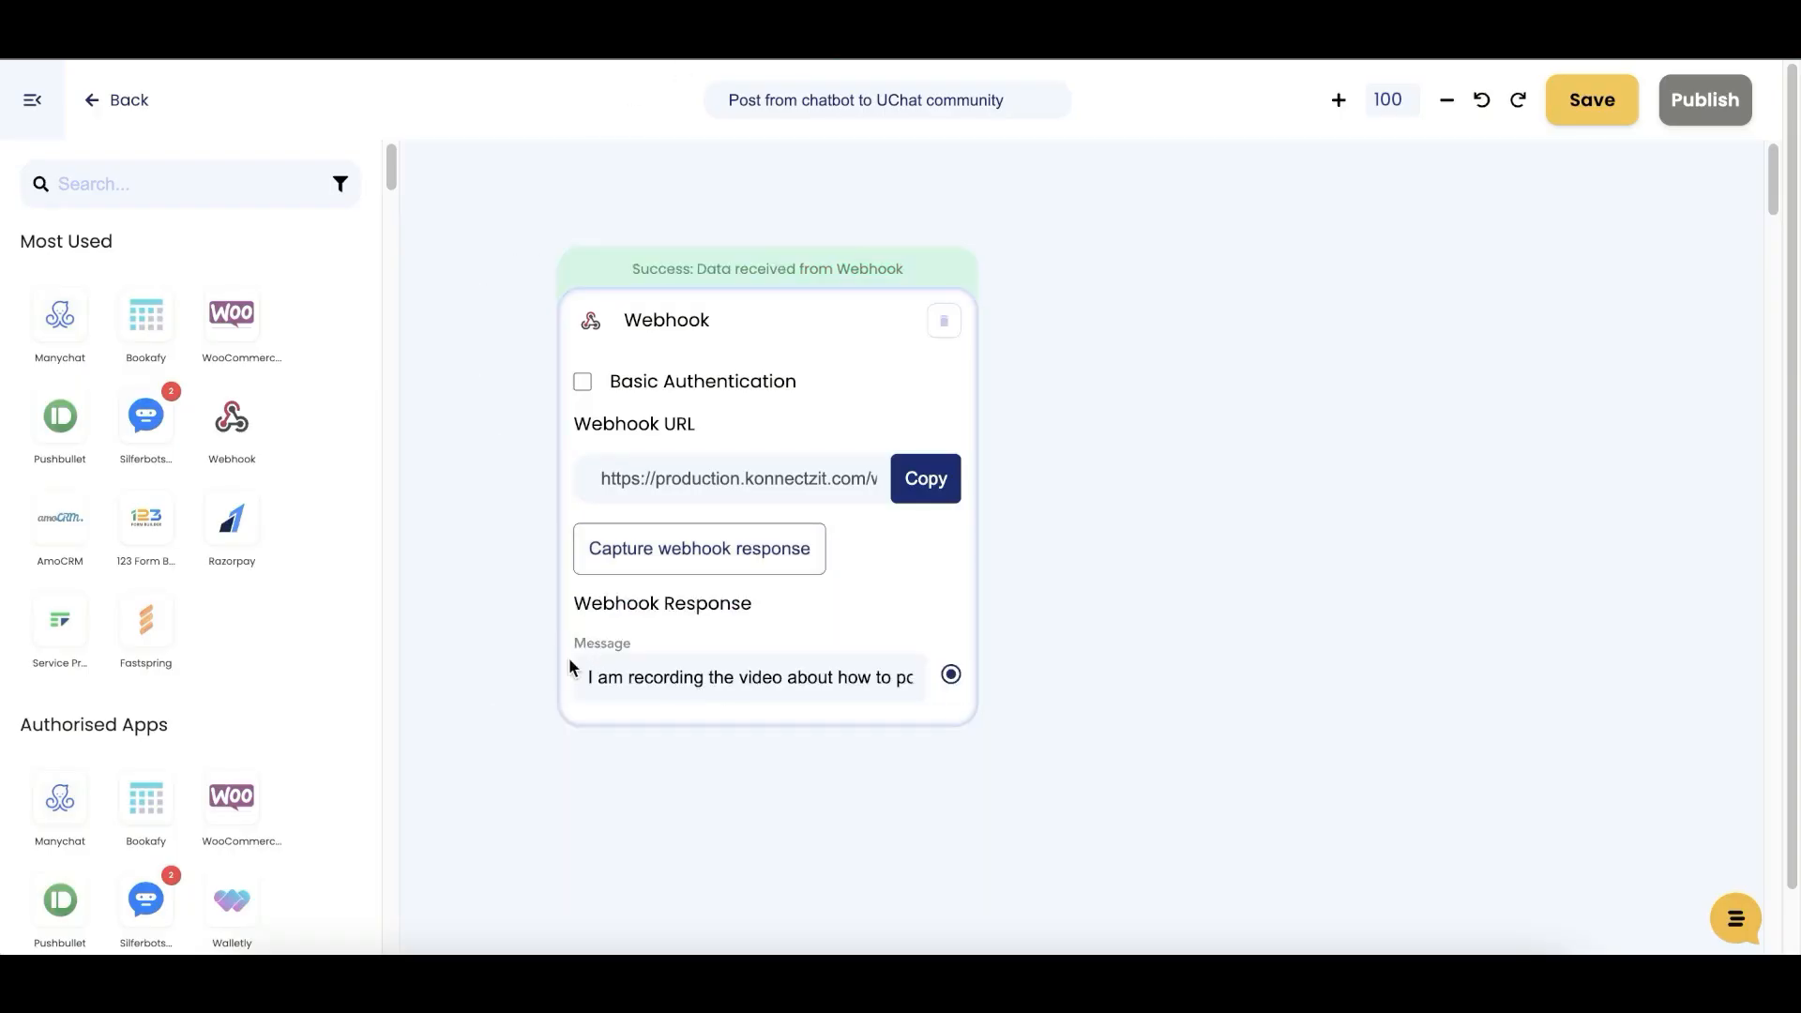
Search the KonnectzIT apps for "facebo", add a Facebook Groups node, and place it beside the Webhook node.
{"action": "left_click_drag", "start_coordinate": [576, 643], "coordinate": [581, 641]}
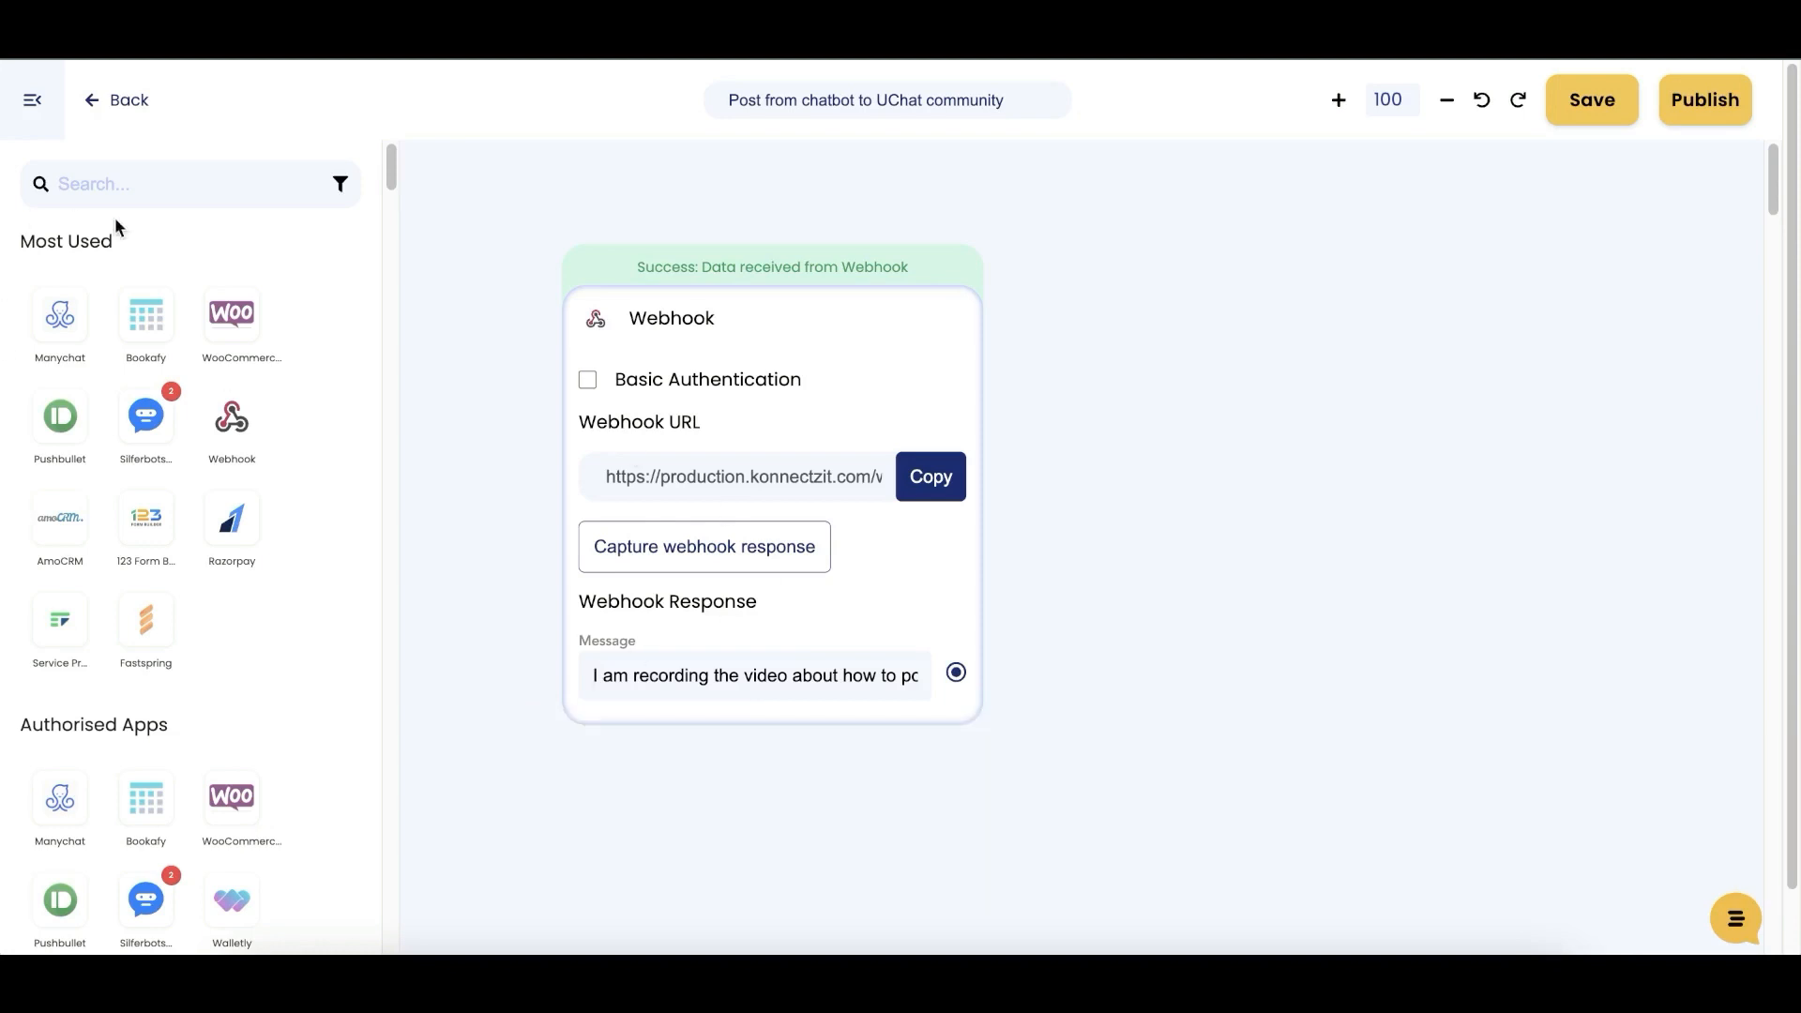
{"action": "left_click", "coordinate": [183, 183]}
{"action": "type", "text": "facebo"}
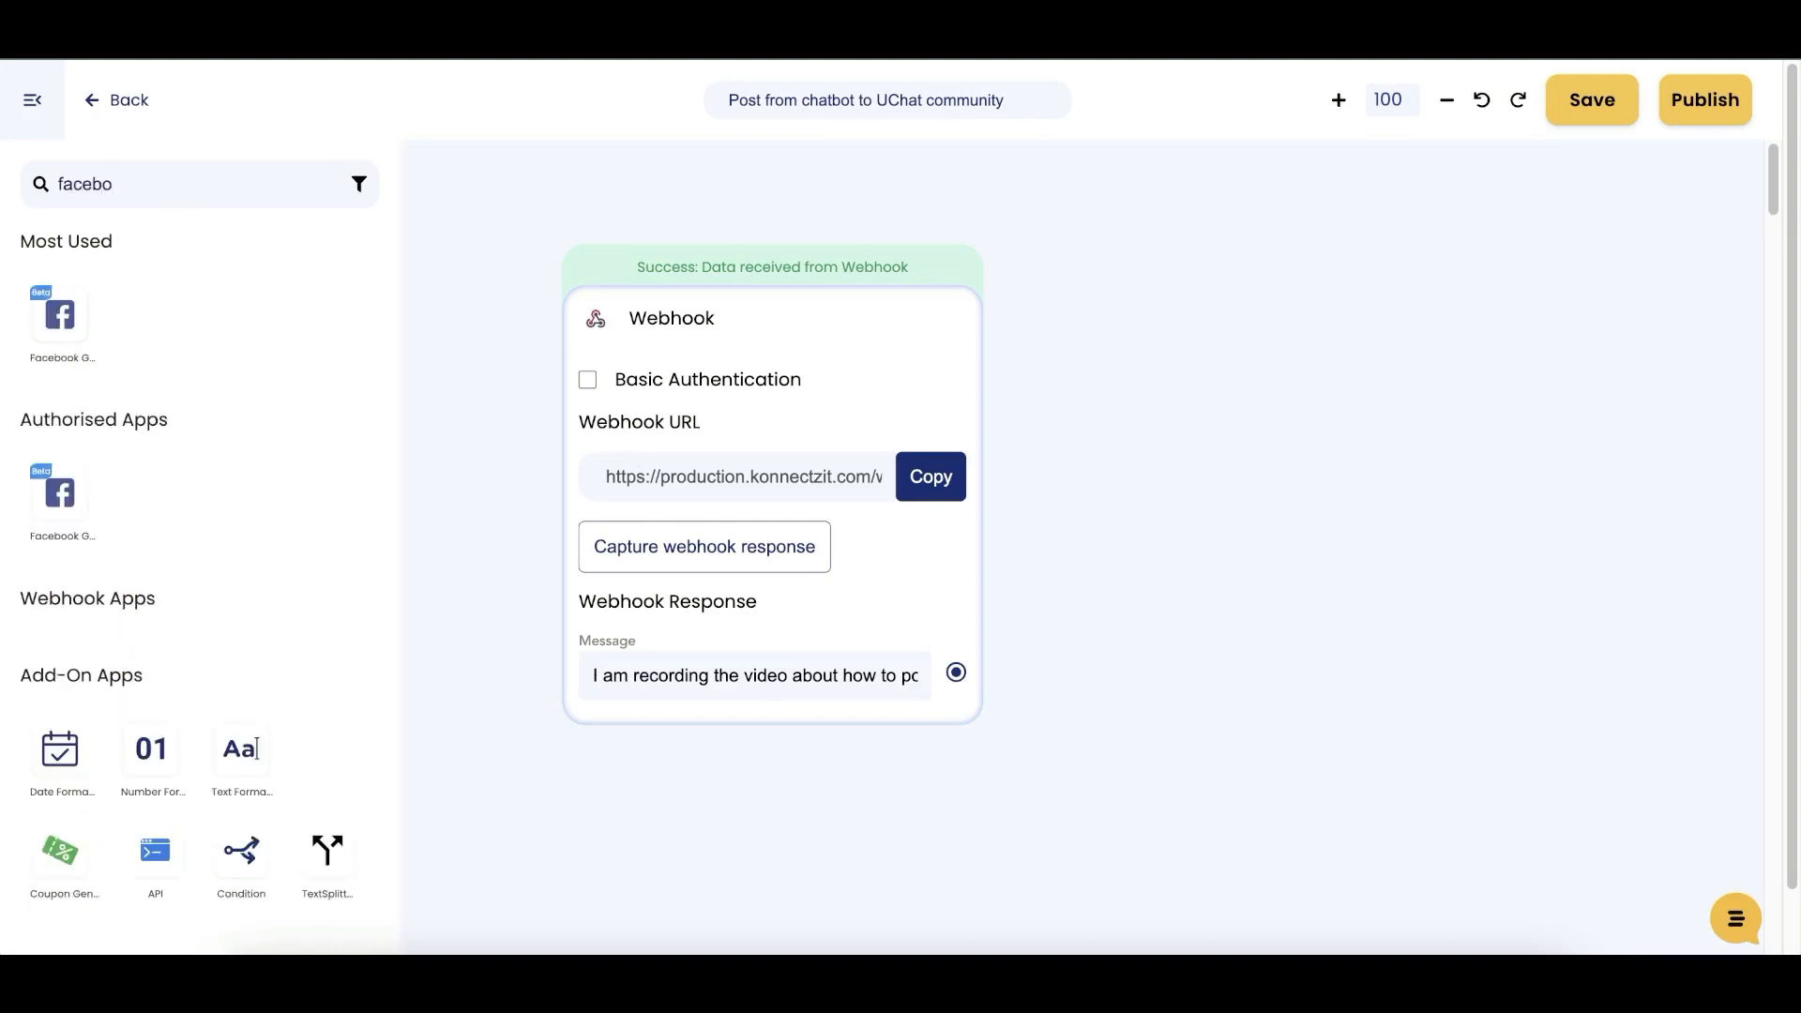
{"action": "left_click_drag", "start_coordinate": [59, 314], "coordinate": [1286, 329]}
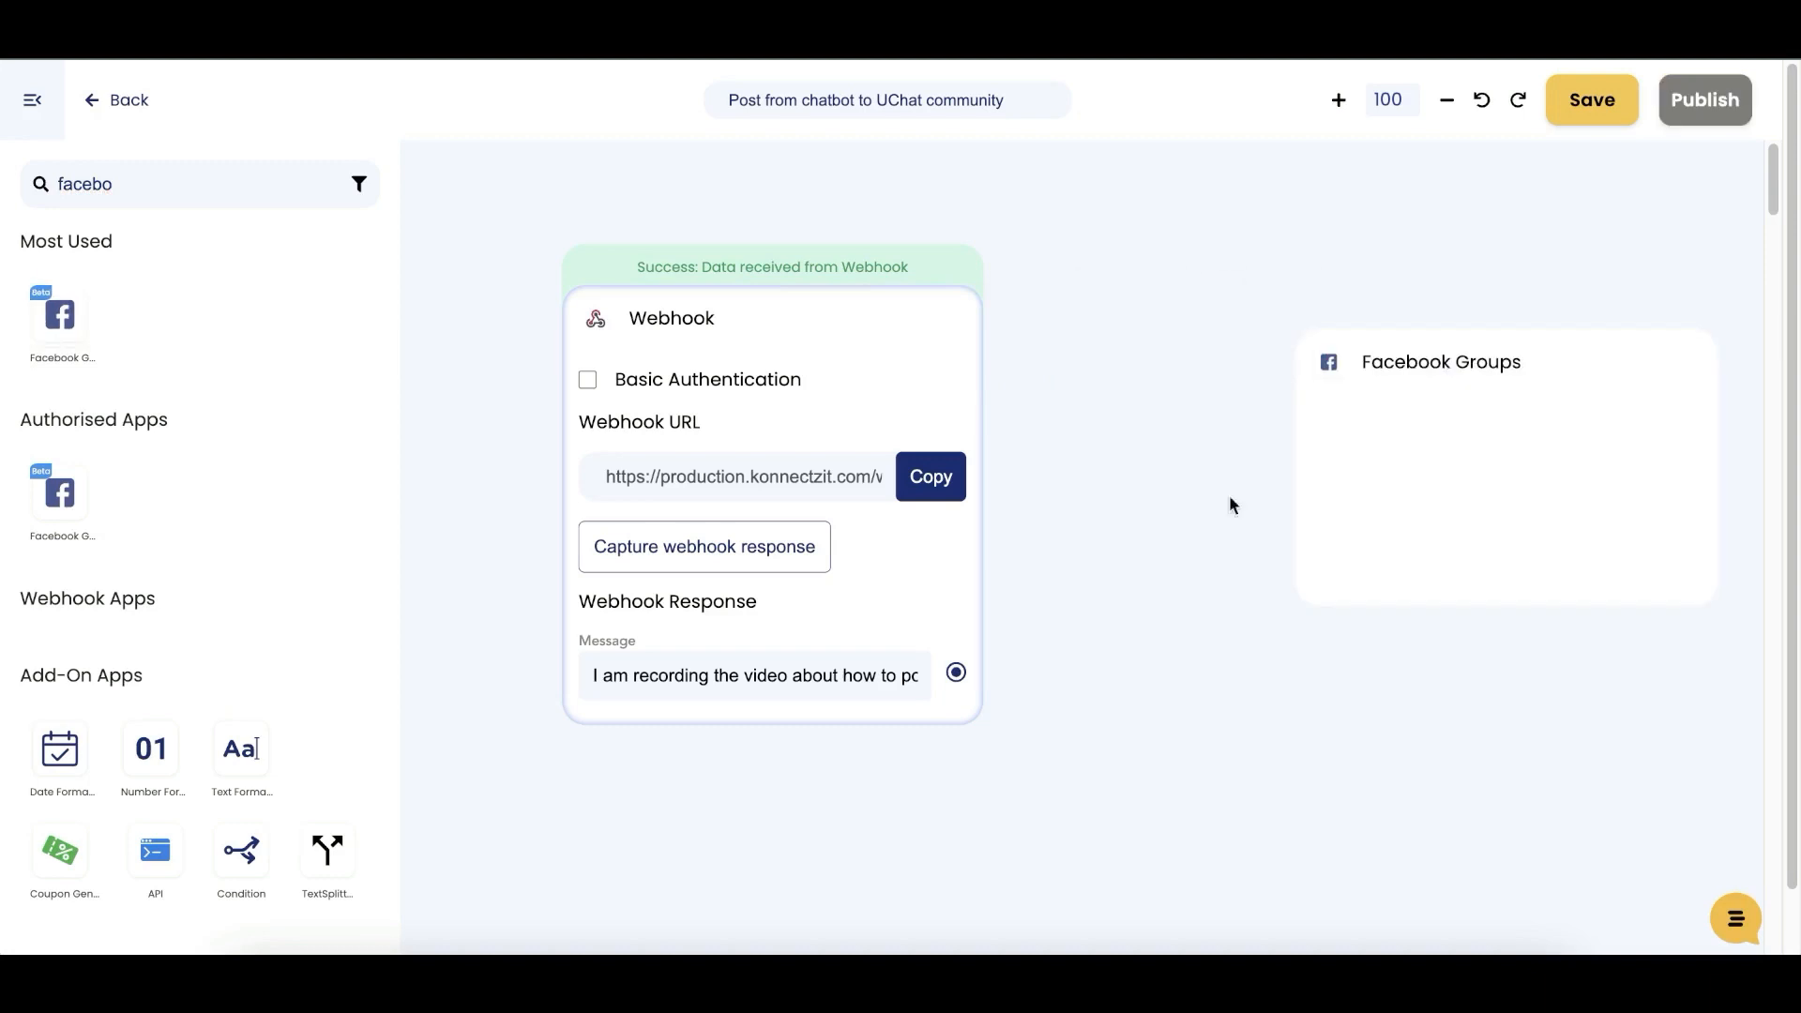
{"action": "left_click_drag", "start_coordinate": [1219, 664], "coordinate": [964, 712]}
{"action": "left_click_drag", "start_coordinate": [1096, 413], "coordinate": [885, 331]}
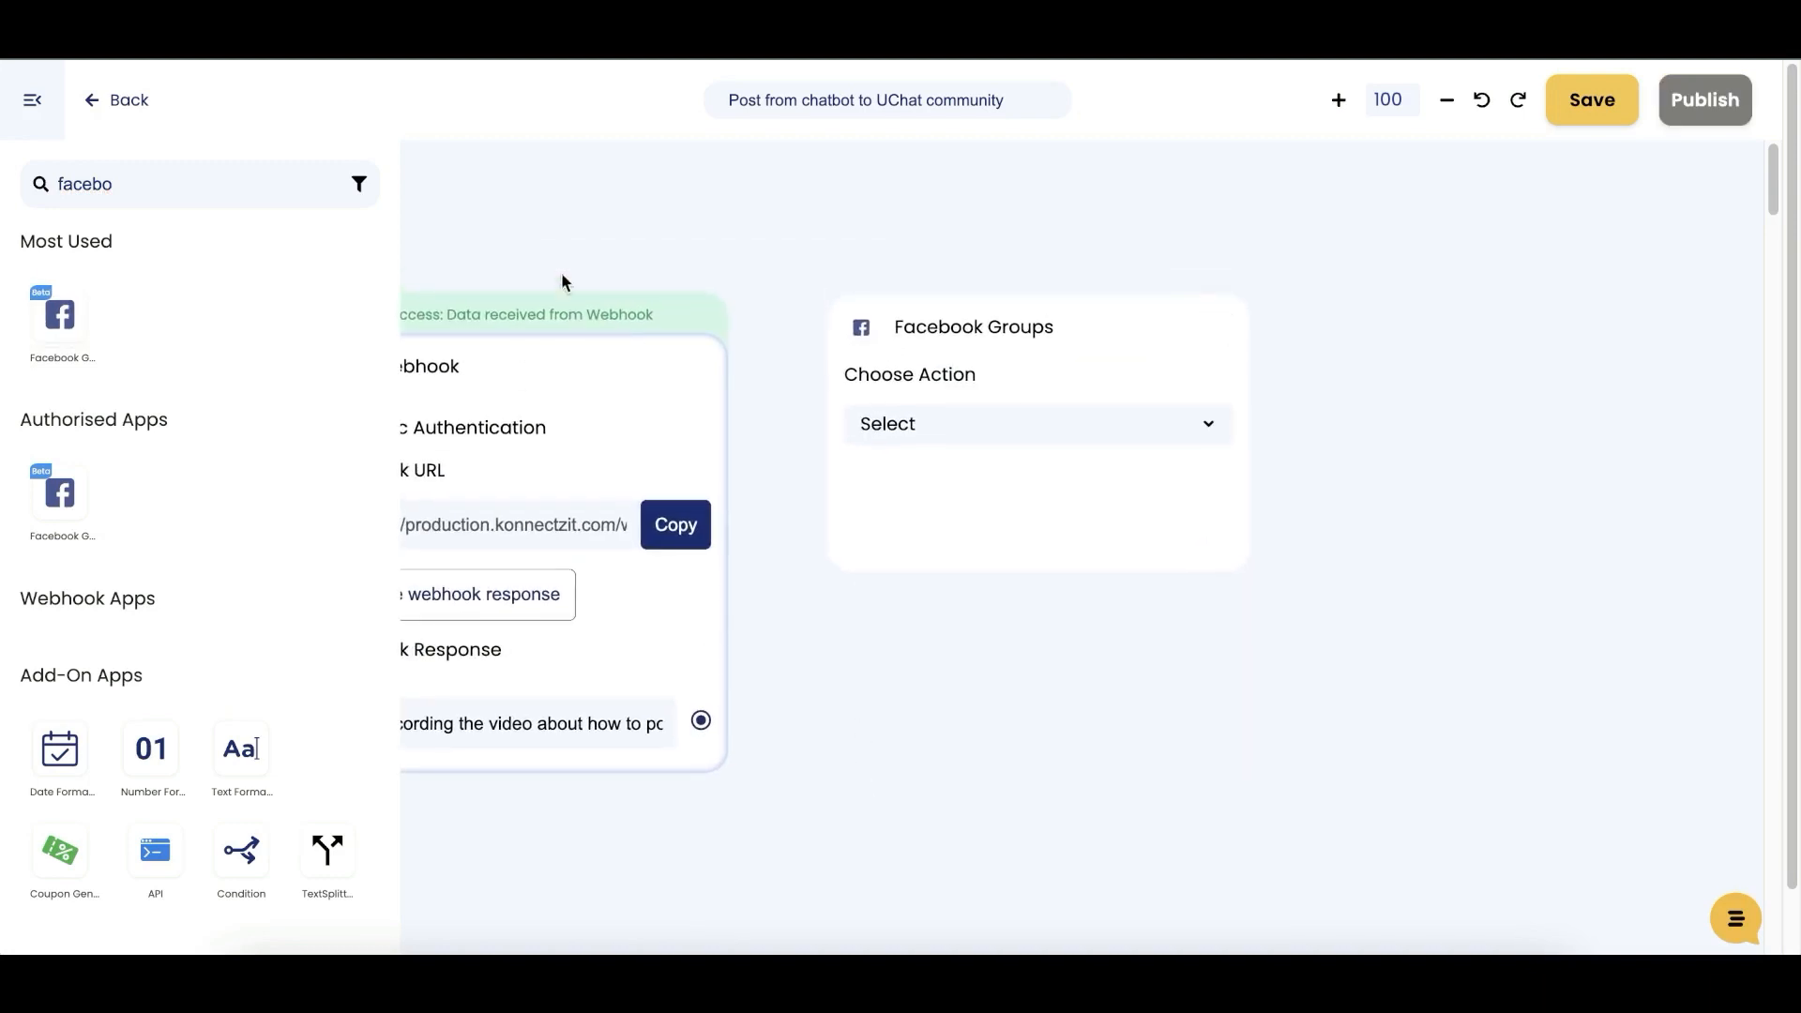
{"action": "left_click_drag", "start_coordinate": [561, 280], "coordinate": [723, 268]}
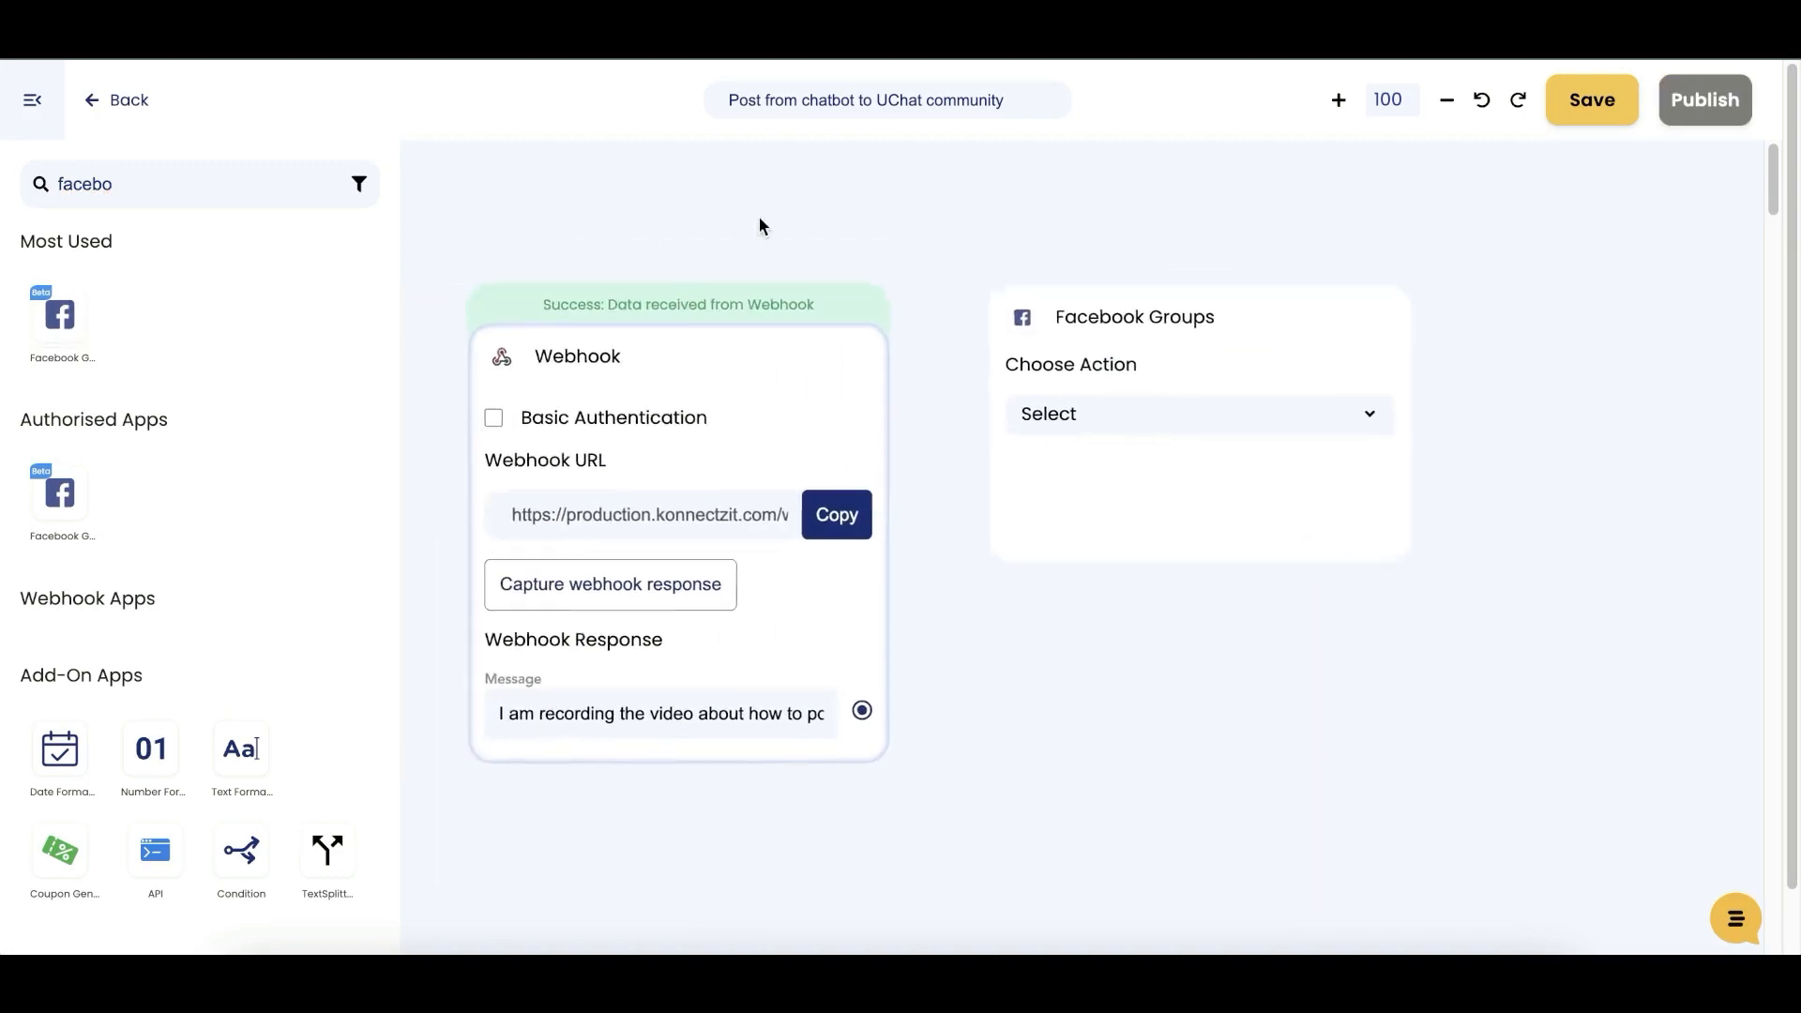
Collapse the app list and set the Facebook Groups node's action to Post Message.
{"action": "left_click", "coordinate": [25, 109]}
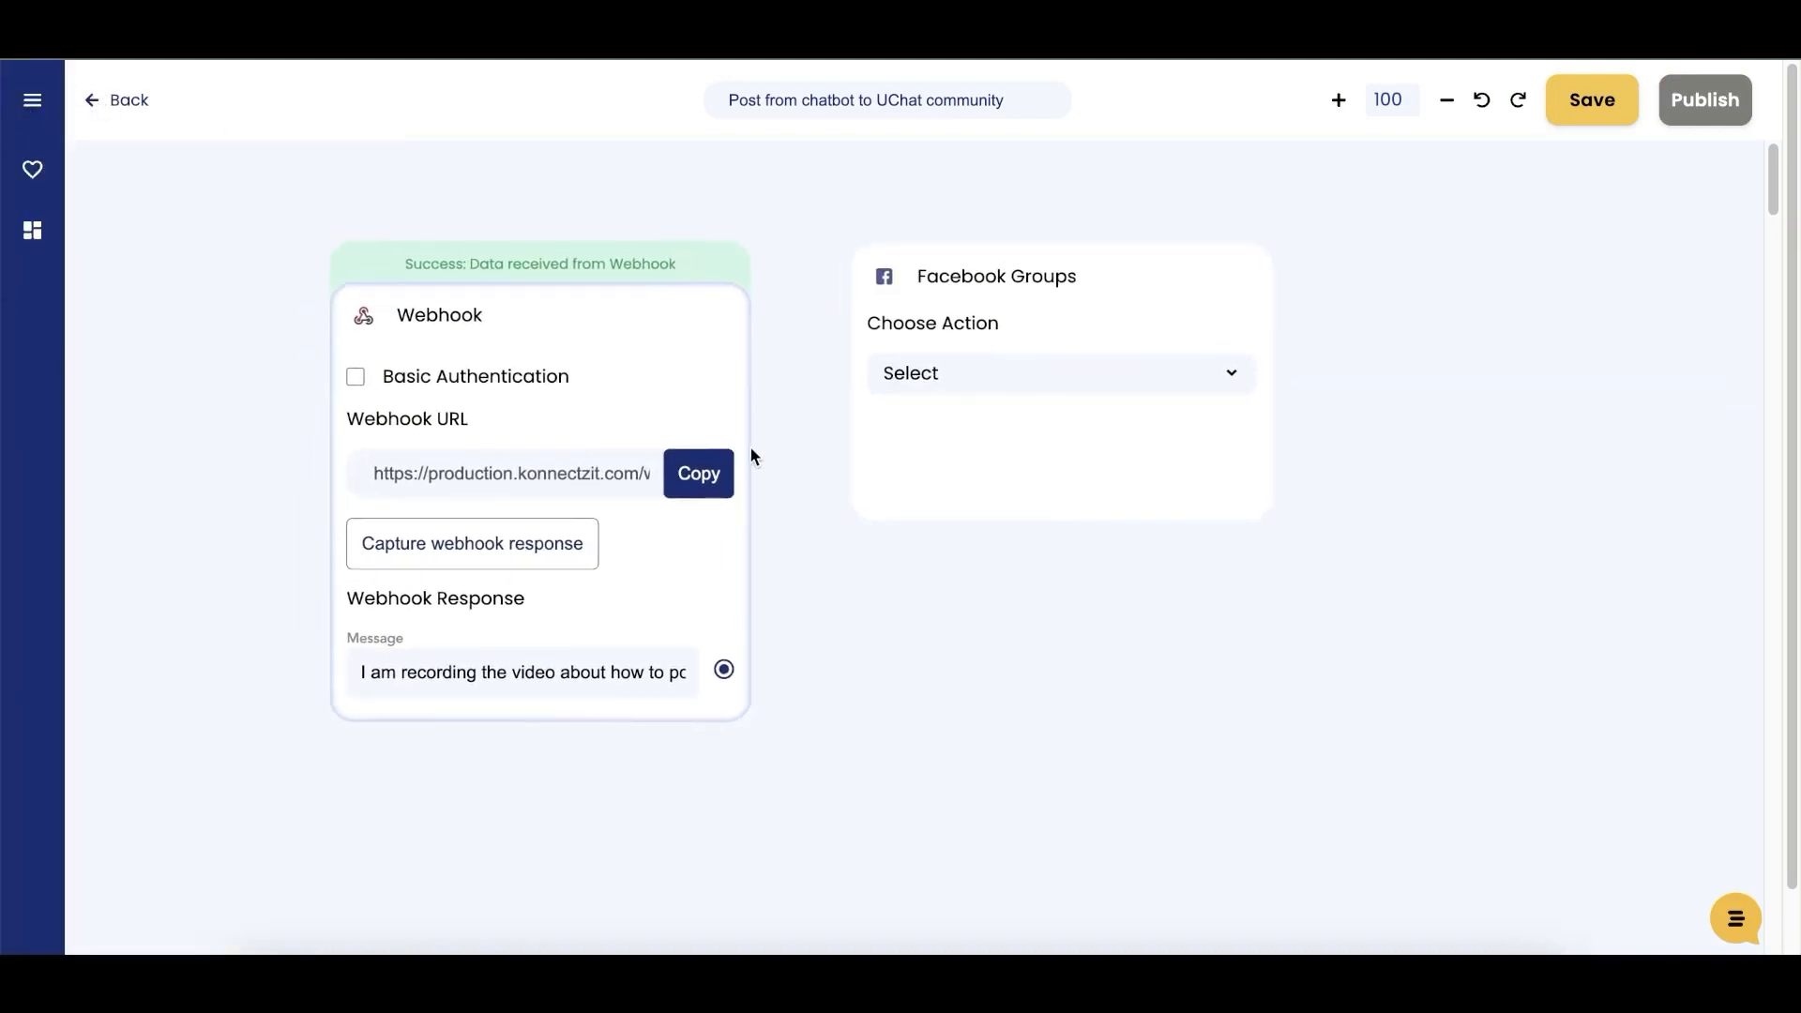
{"action": "left_click", "coordinate": [1011, 391]}
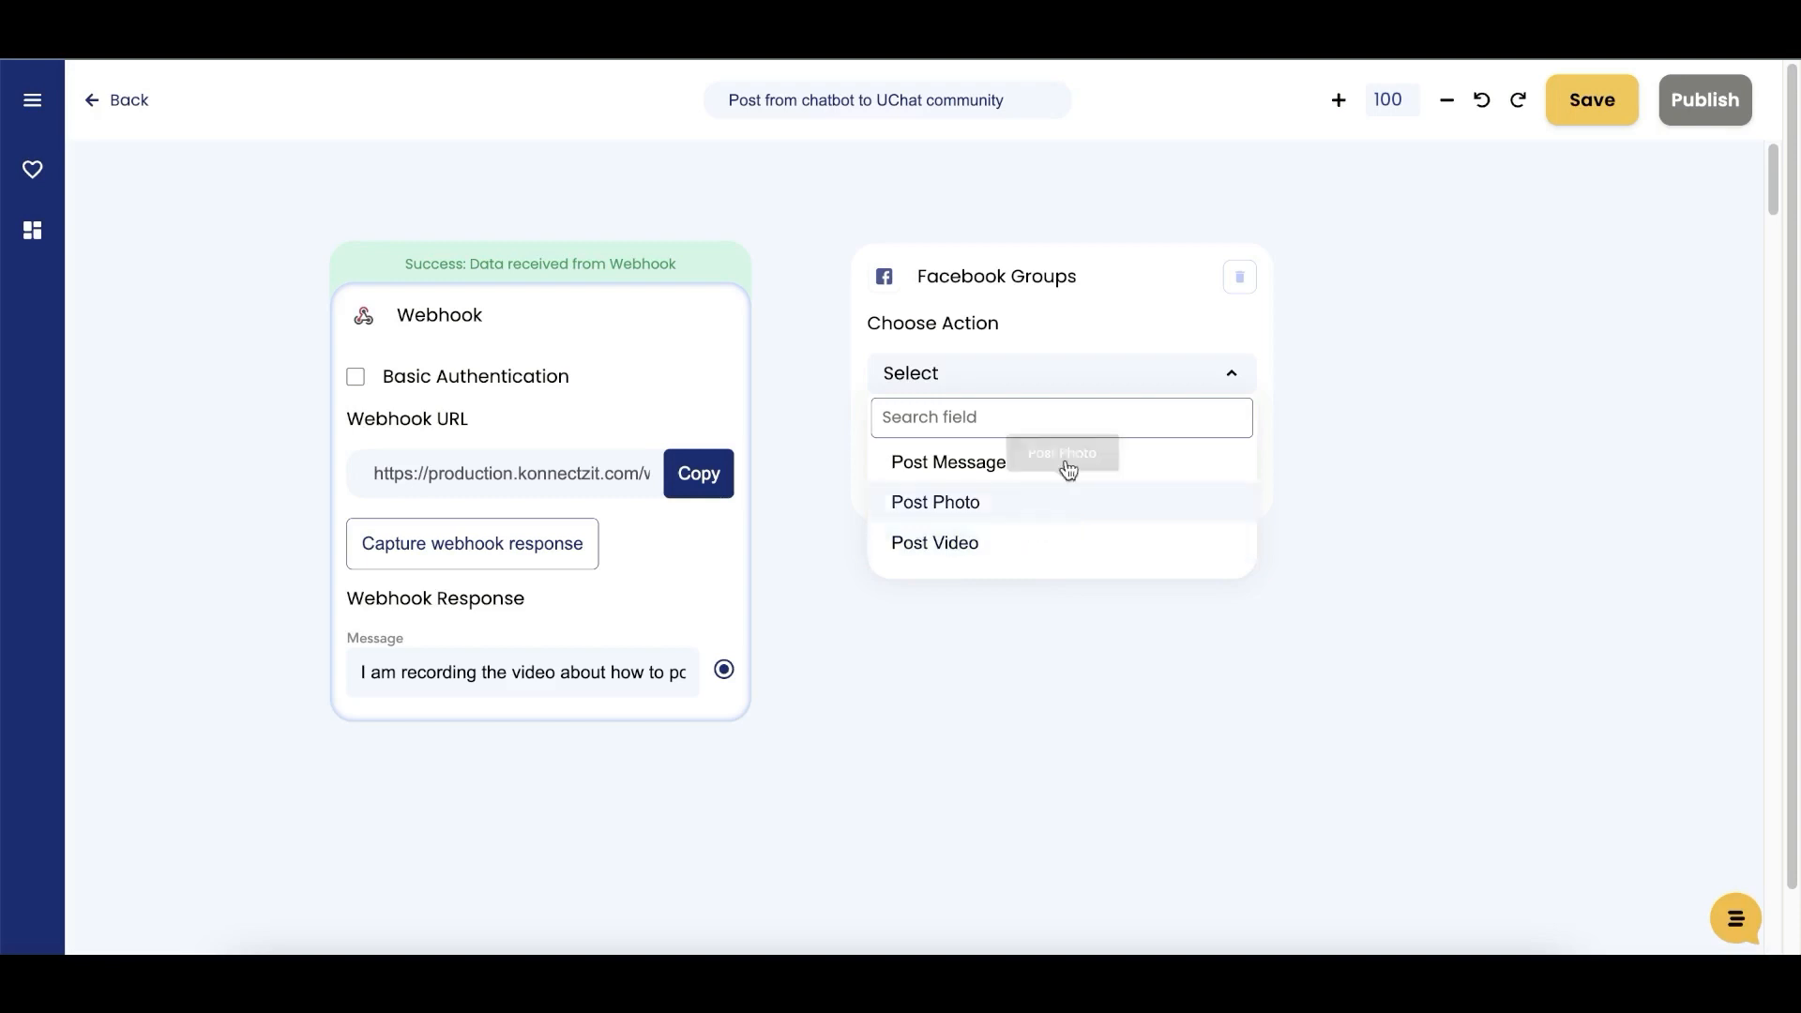
{"action": "left_click", "coordinate": [1061, 477]}
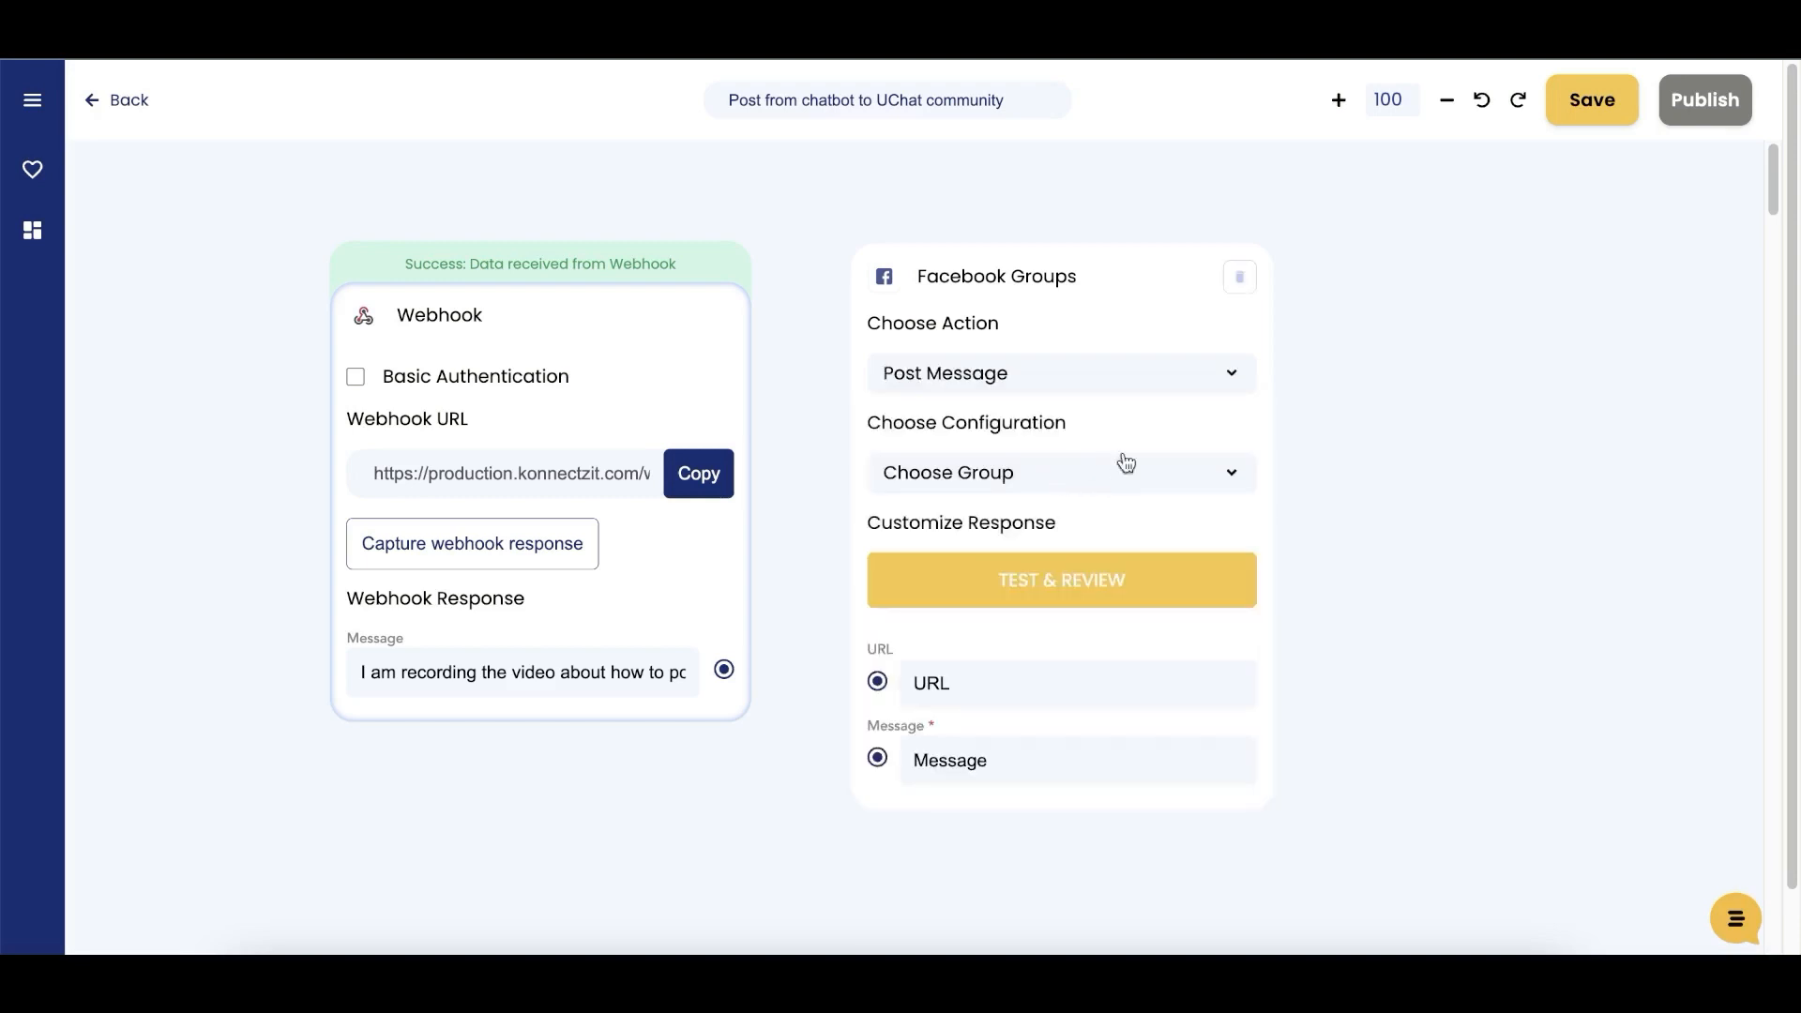
Choose UChat Community as the group in the Facebook Groups node's configuration.
{"action": "left_click", "coordinate": [1048, 483]}
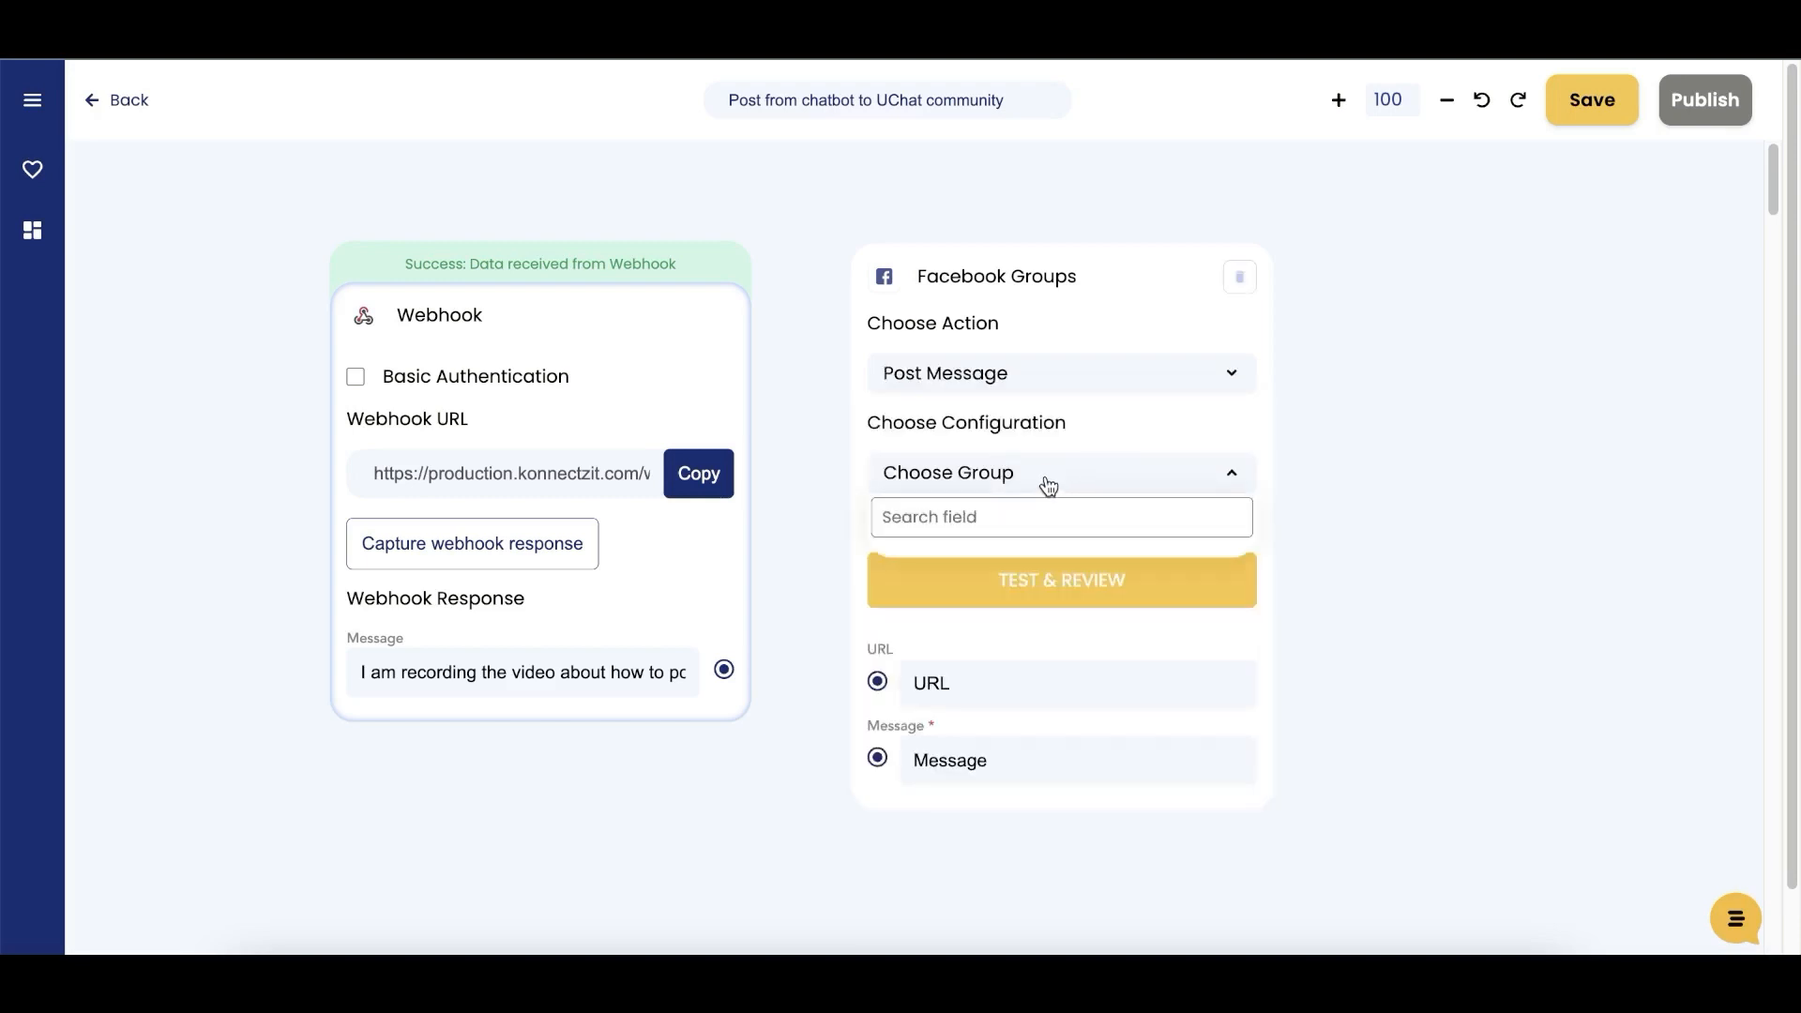
{"action": "left_click", "coordinate": [975, 604]}
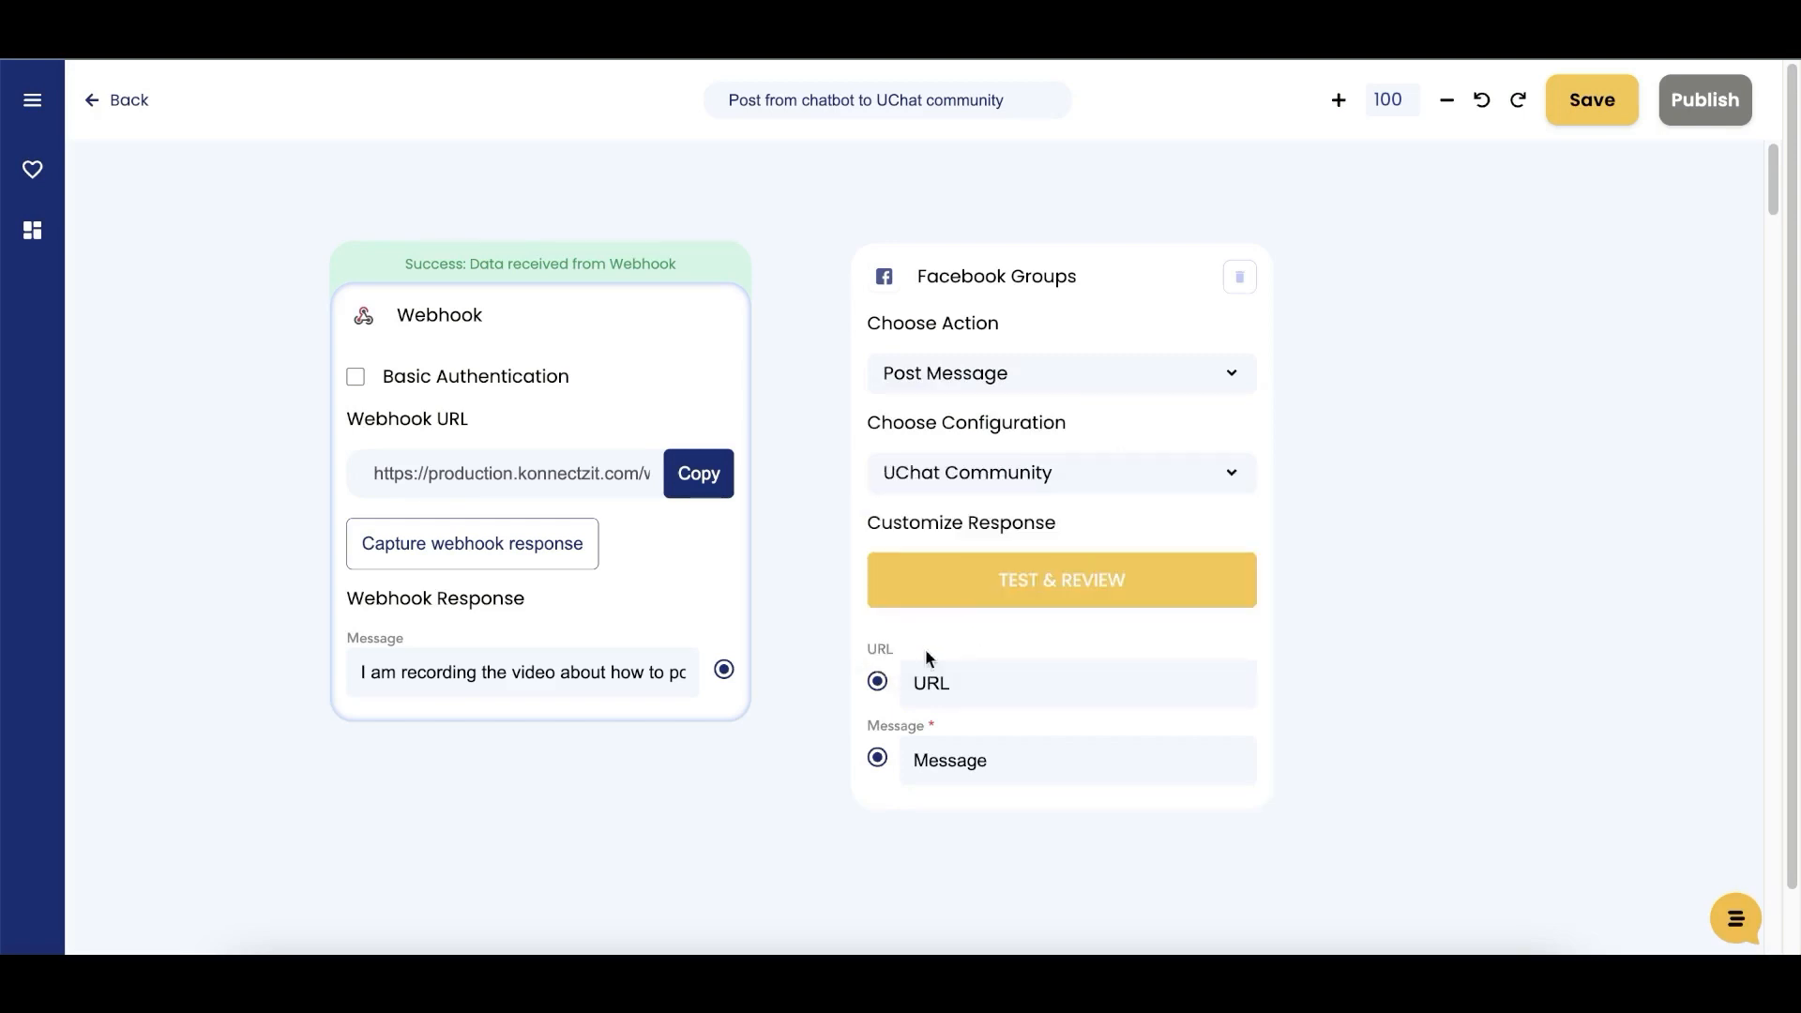
Shift the Webhook node away from the Facebook Groups node, link its Message response to the Facebook Groups Message field, and test the node.
{"action": "left_click_drag", "start_coordinate": [724, 669], "coordinate": [477, 684]}
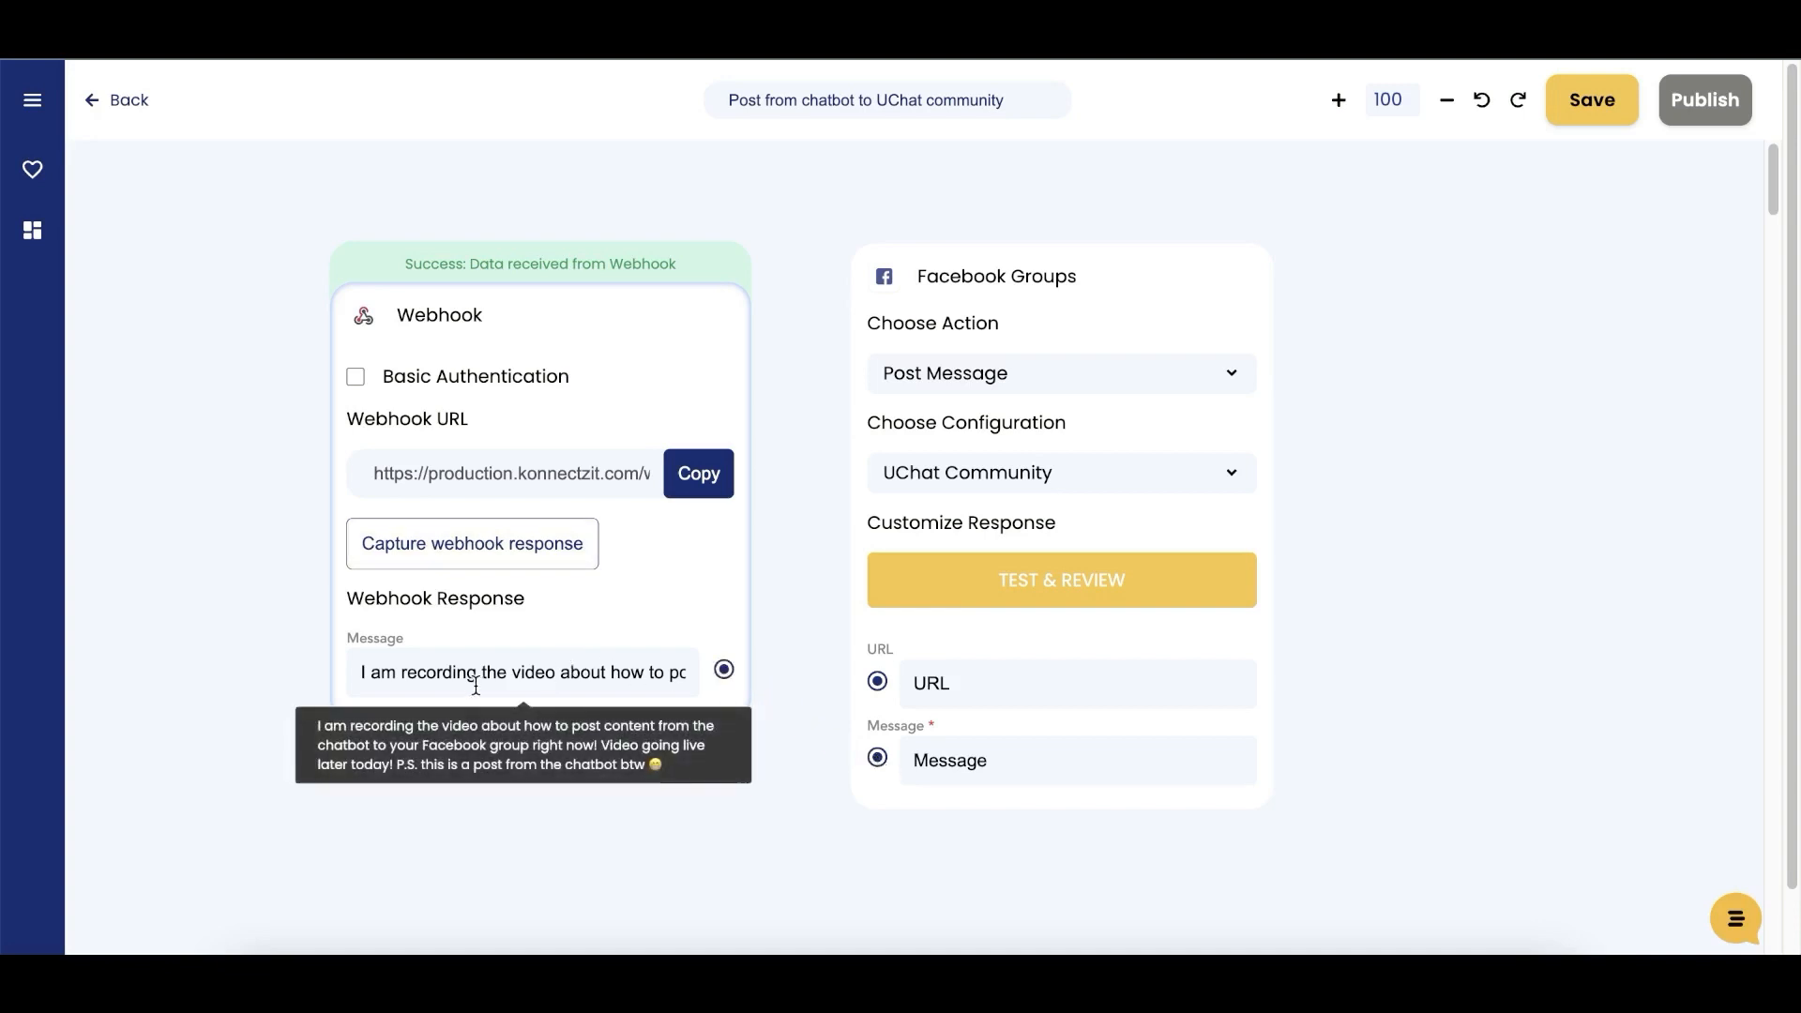
{"action": "left_click_drag", "start_coordinate": [547, 261], "coordinate": [415, 257]}
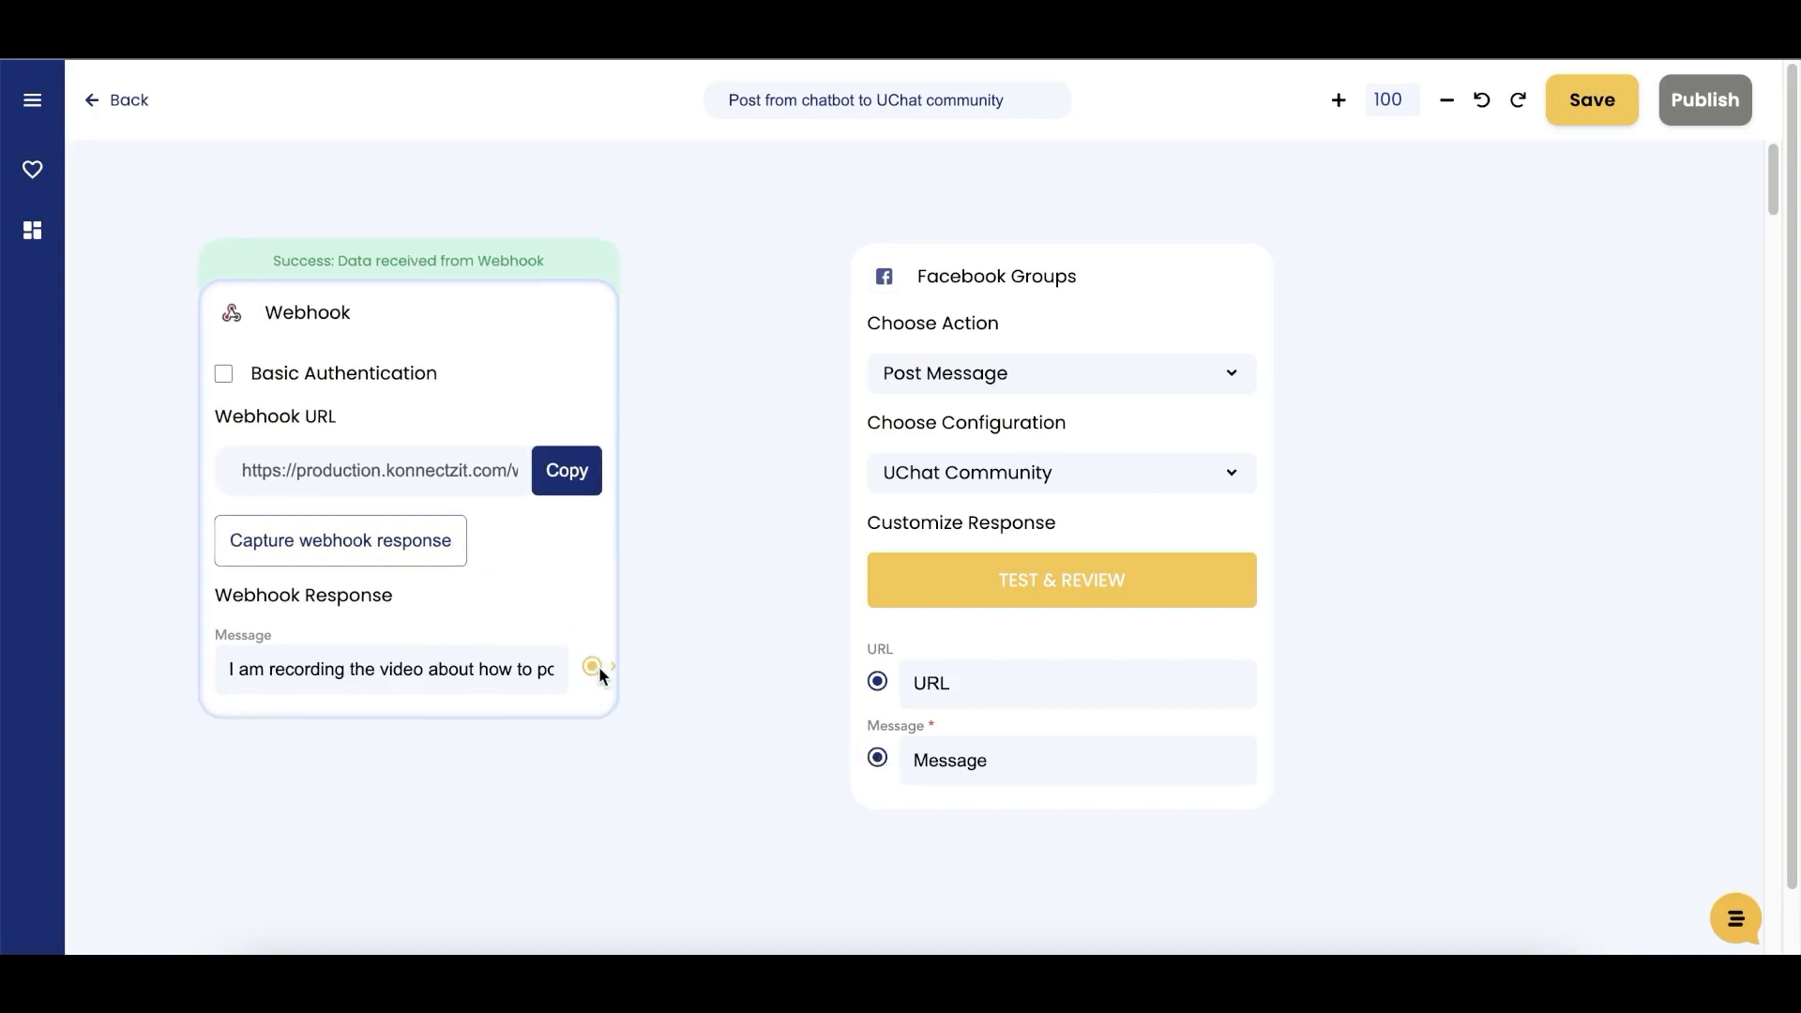
{"action": "left_click_drag", "start_coordinate": [595, 667], "coordinate": [877, 761]}
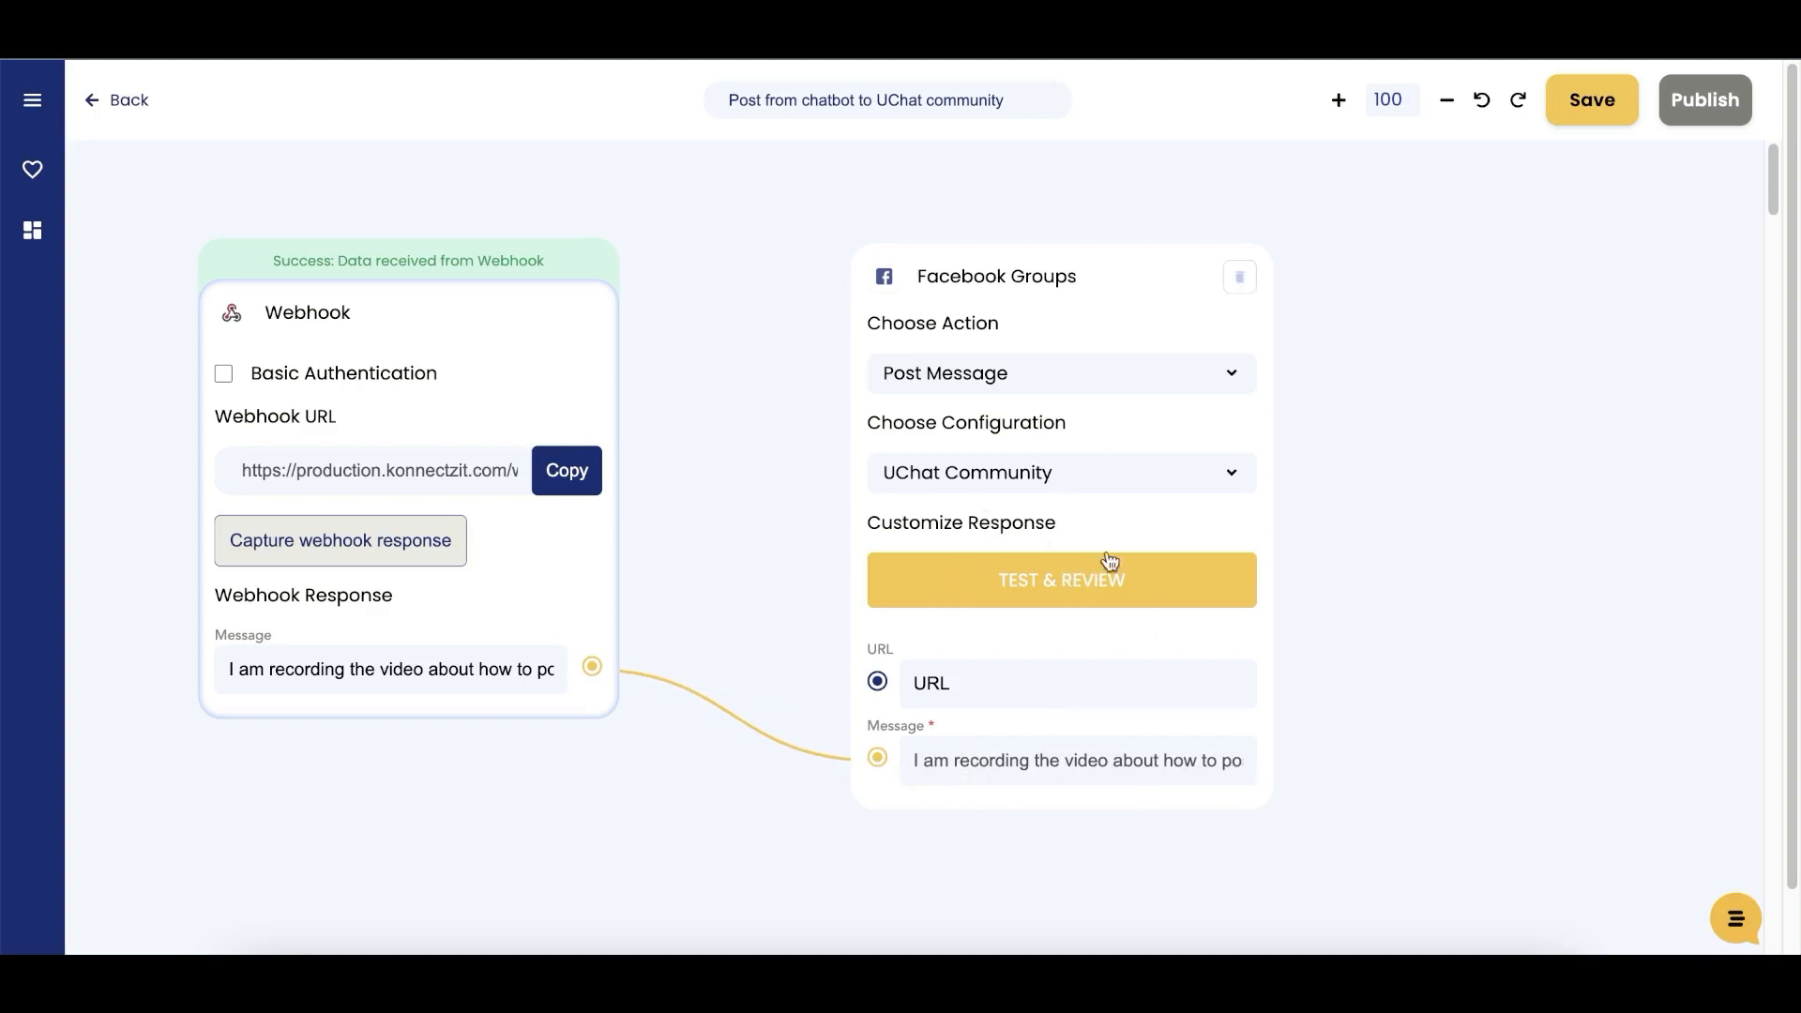
{"action": "left_click", "coordinate": [1021, 598]}
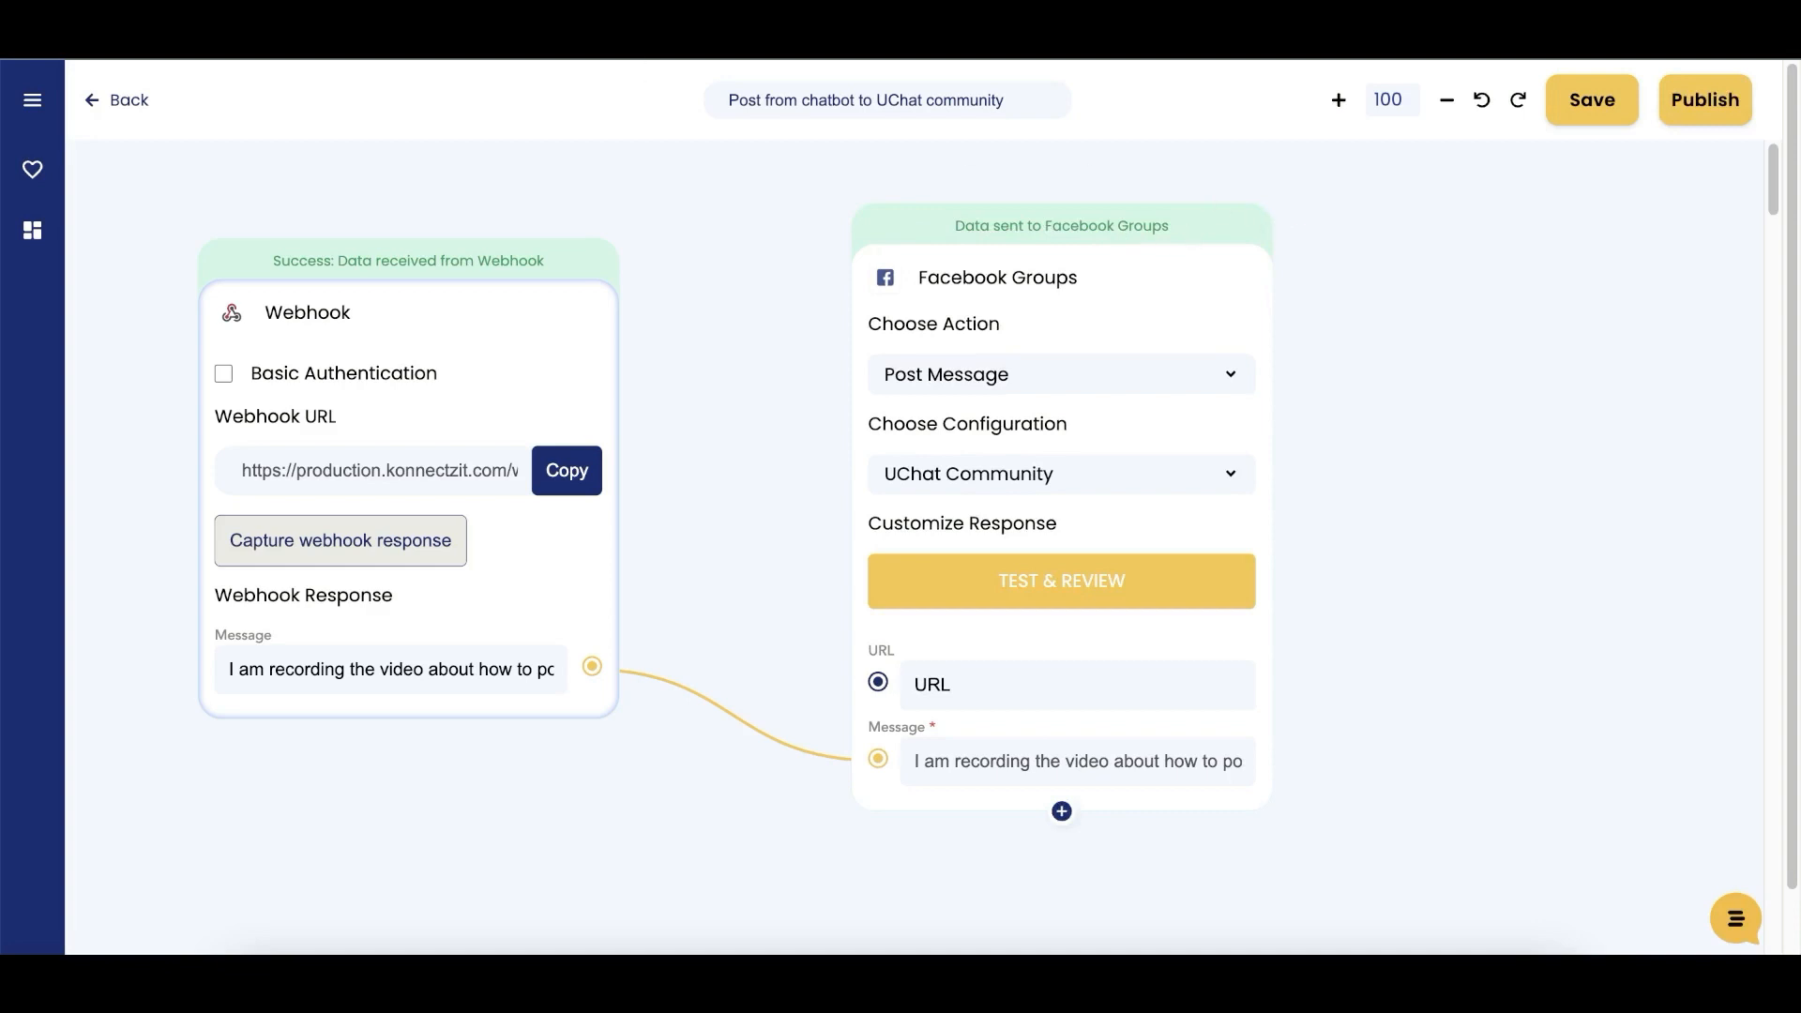
Switch to the UChat Community group on Facebook, reload it, and check the discussion feed for the post sent from the chatbot.
{"action": "left_click", "coordinate": [187, 19]}
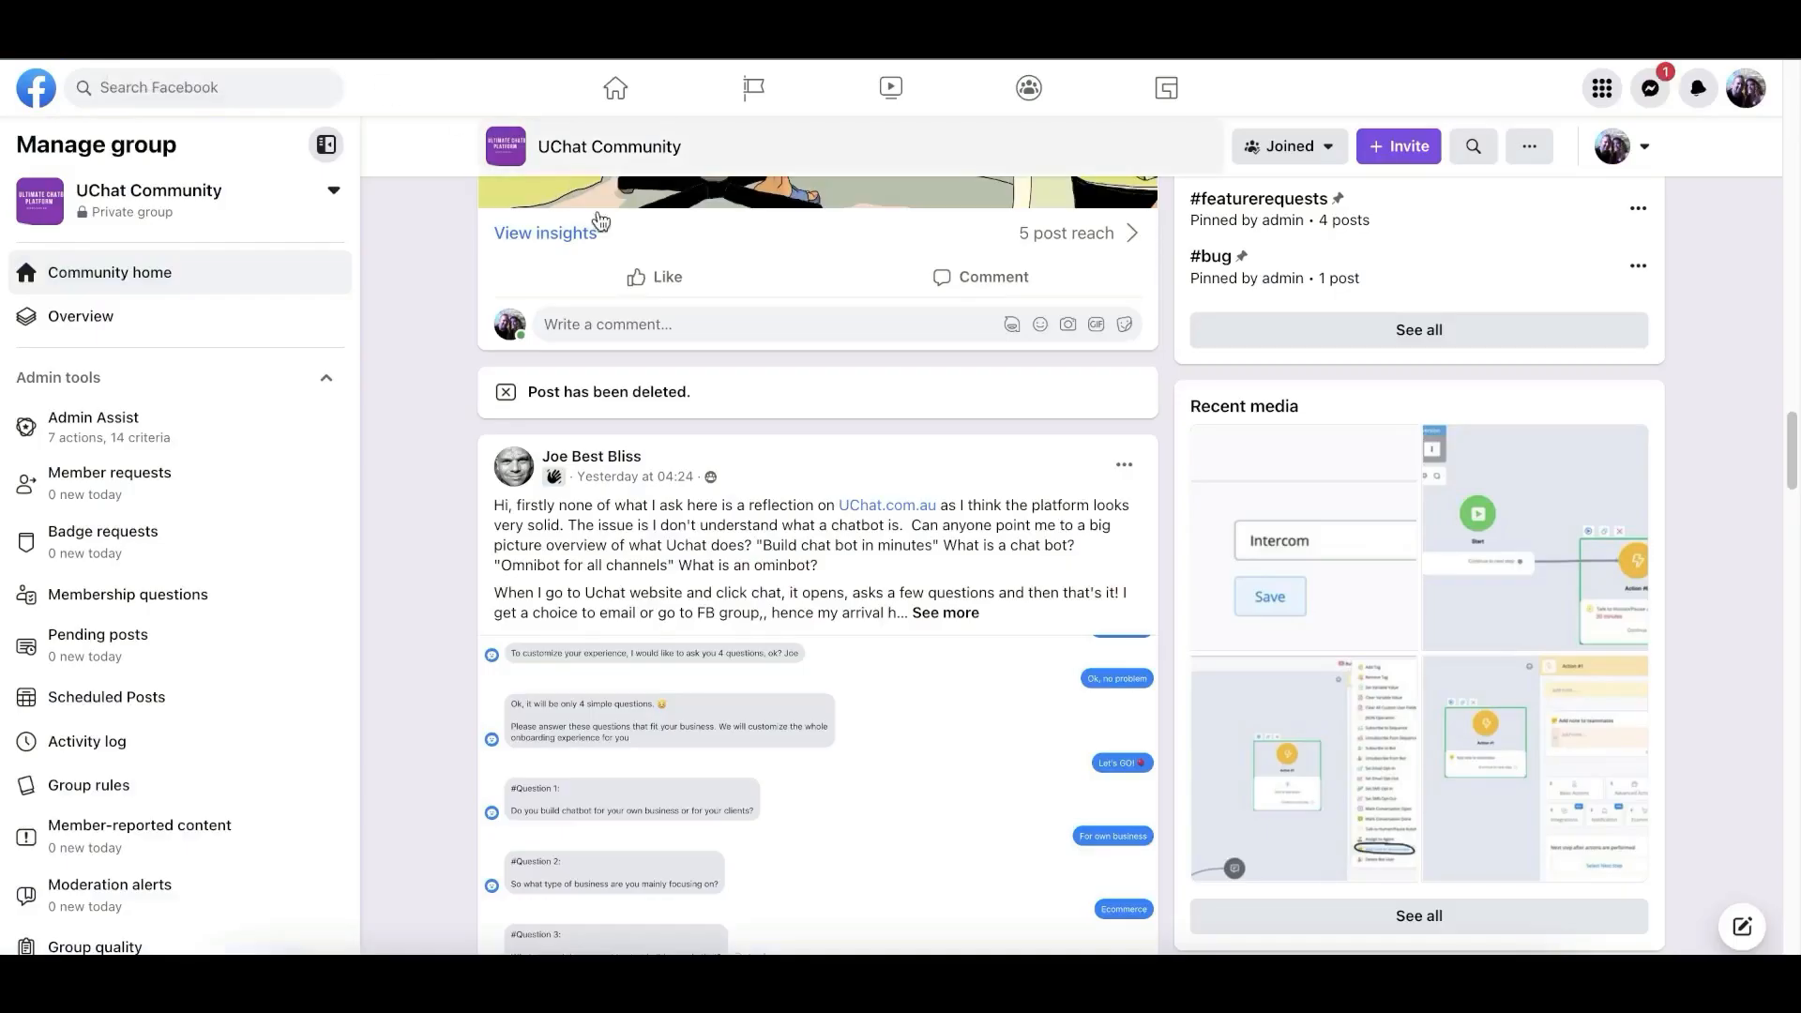
{"action": "scroll", "coordinate": [619, 319], "scroll_direction": "up", "scroll_amount": 8}
{"action": "scroll", "coordinate": [624, 333], "scroll_direction": "up", "scroll_amount": 20}
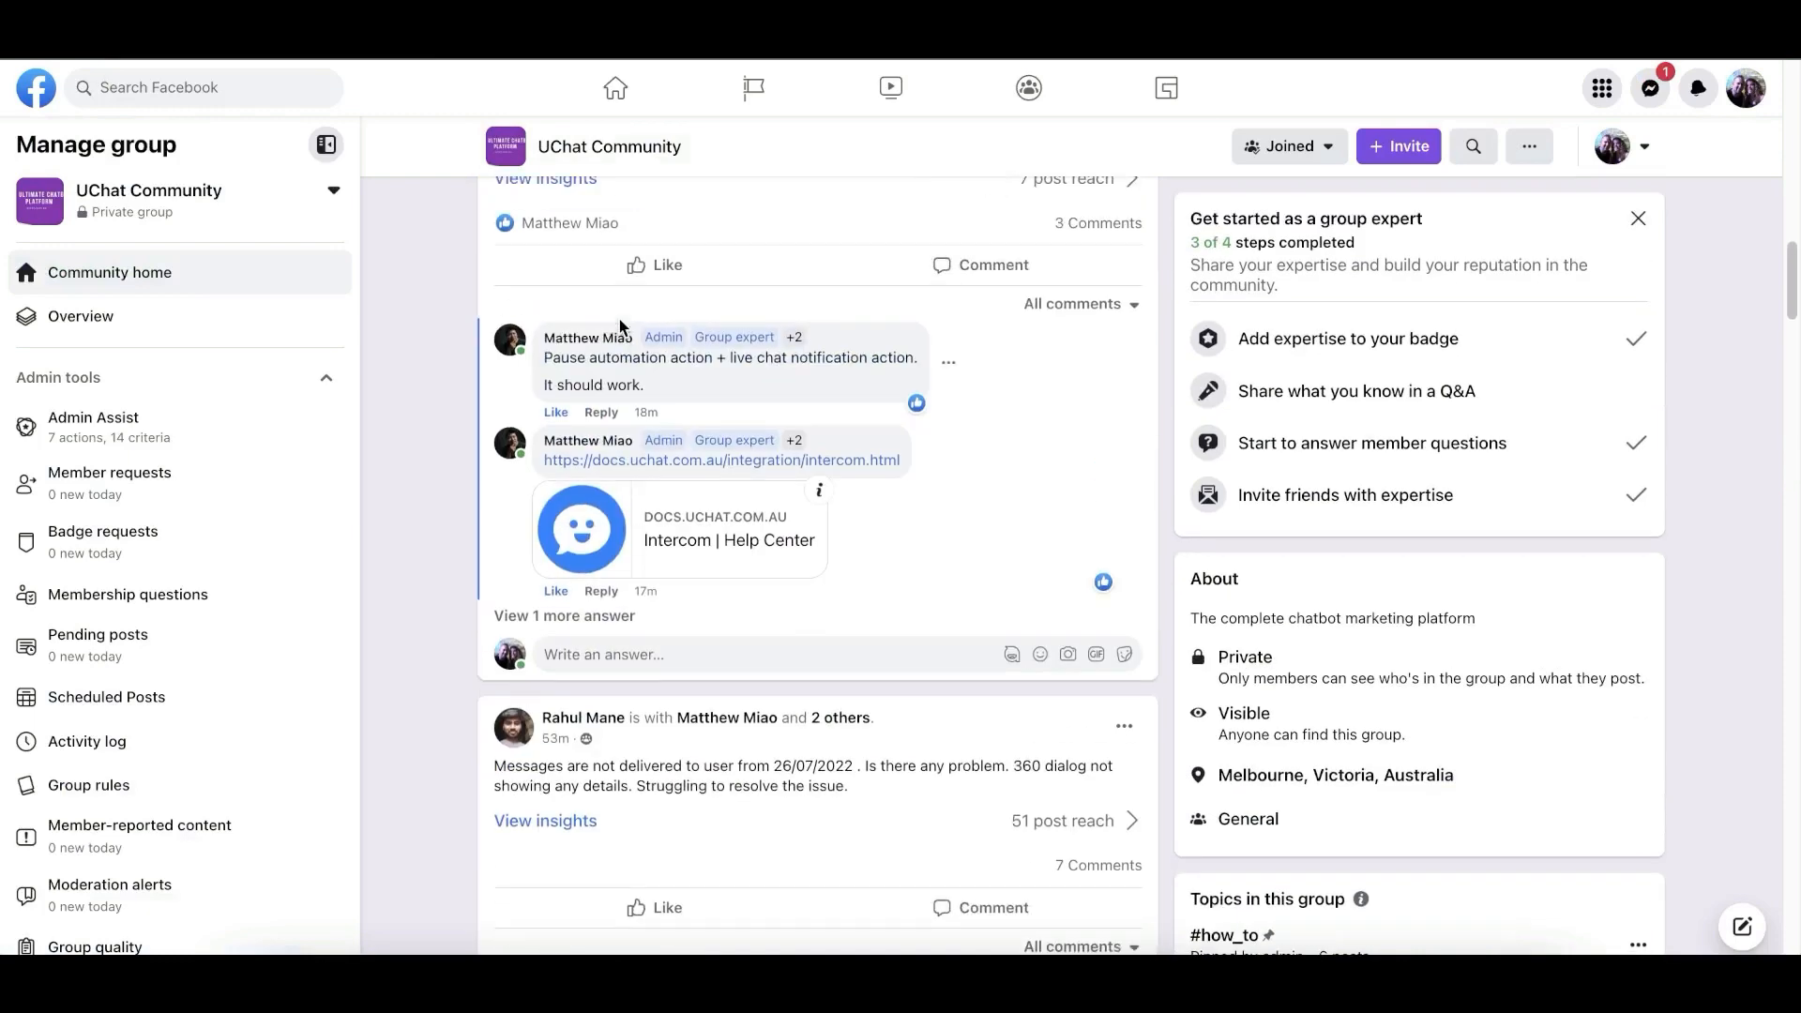
{"action": "scroll", "coordinate": [630, 354], "scroll_direction": "up", "scroll_amount": 5}
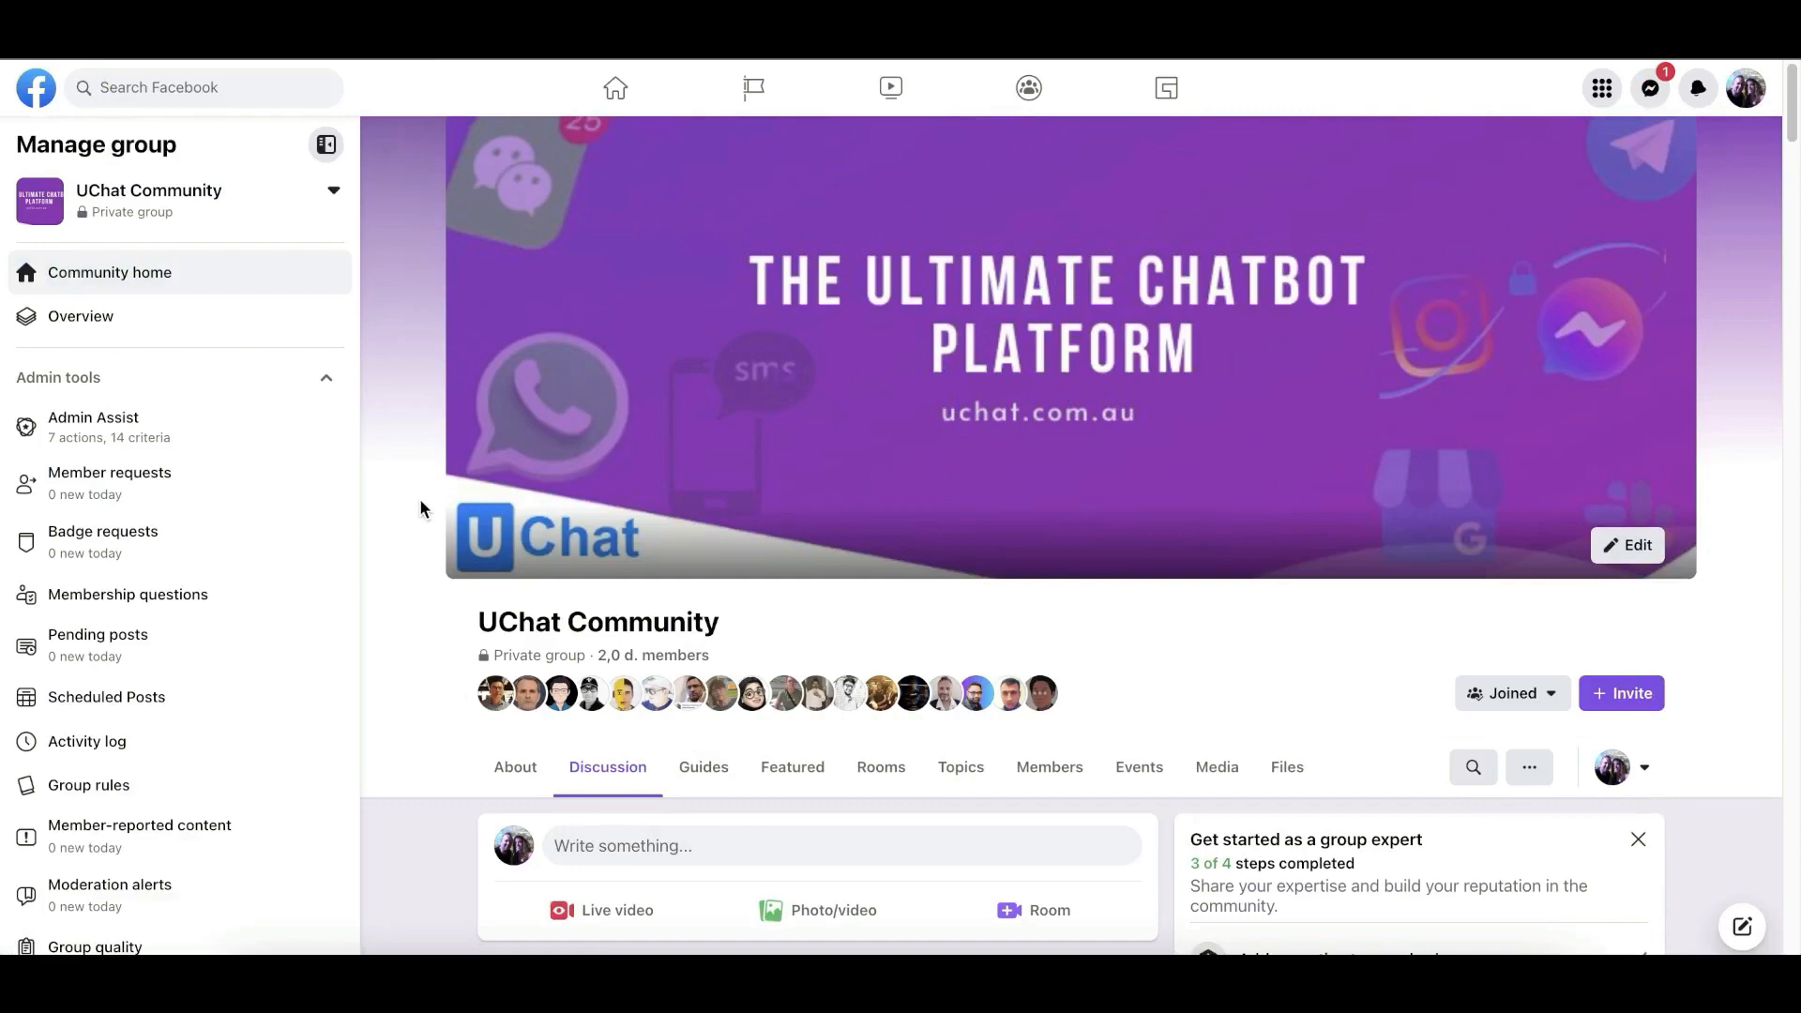
{"action": "scroll", "coordinate": [420, 498], "scroll_direction": "down", "scroll_amount": 8}
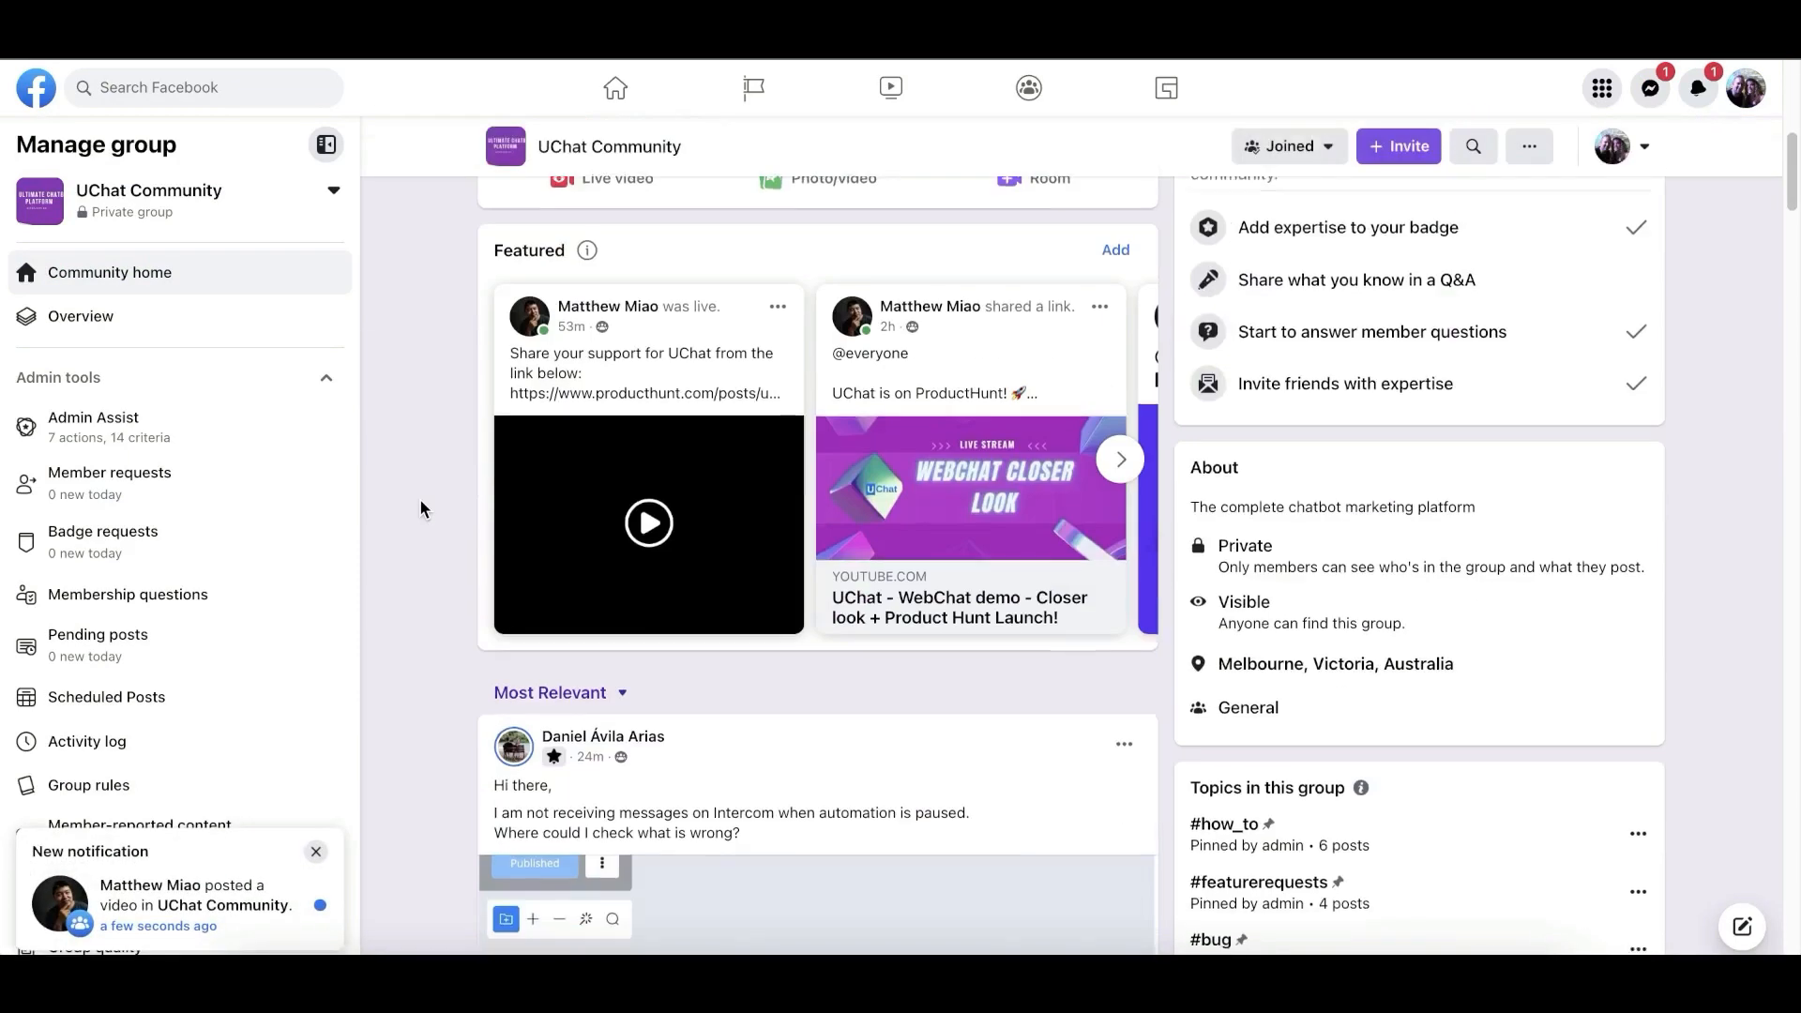
{"action": "scroll", "coordinate": [419, 498], "scroll_direction": "down", "scroll_amount": 10}
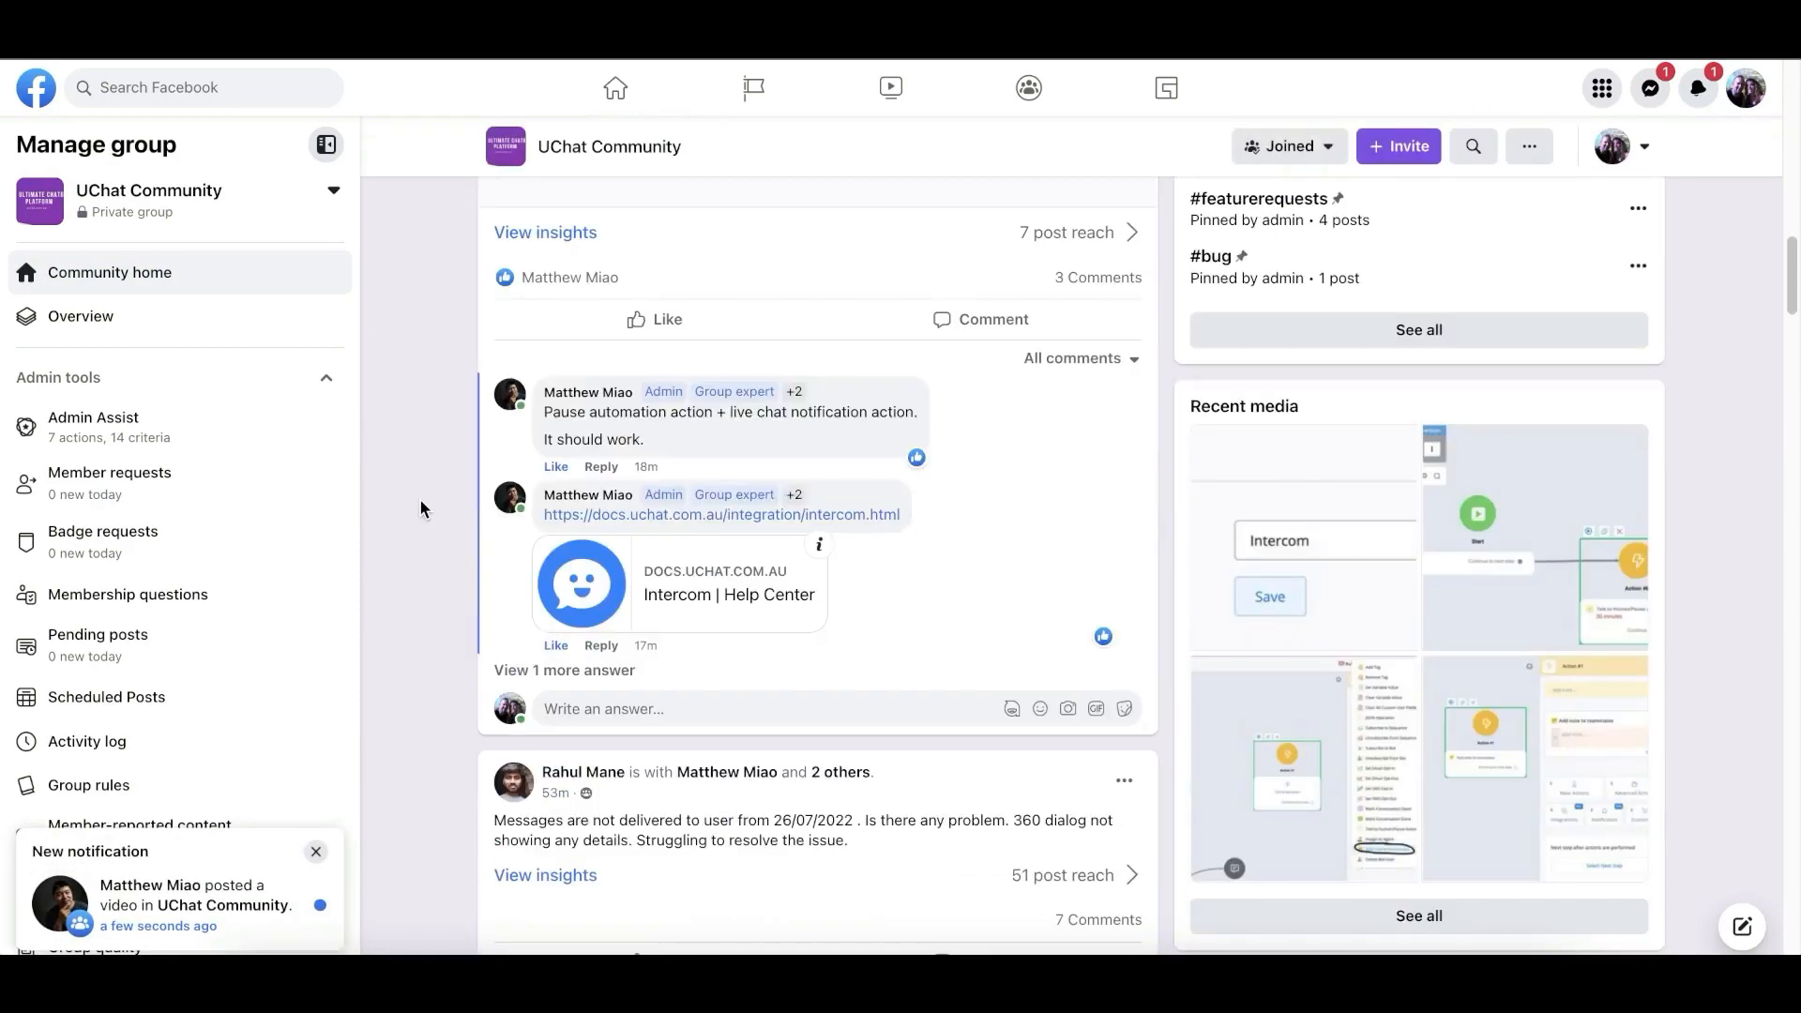
{"action": "scroll", "coordinate": [420, 506], "scroll_direction": "down", "scroll_amount": 10}
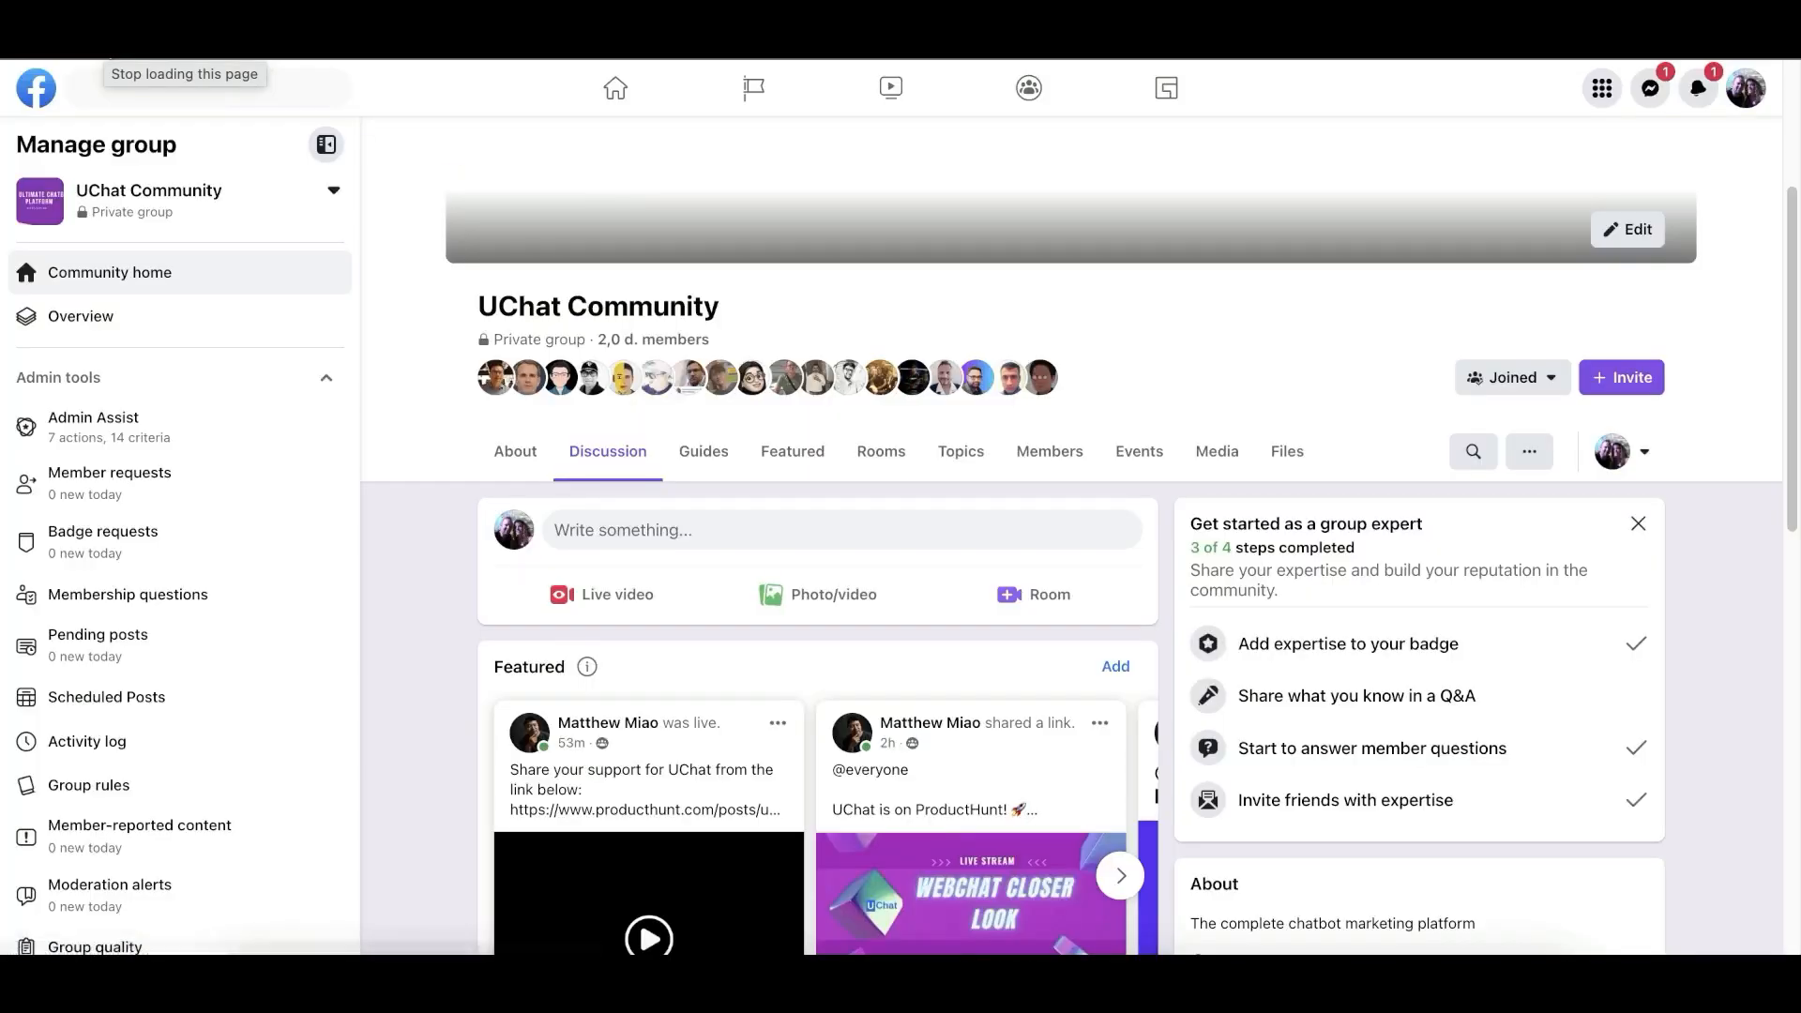
{"action": "scroll", "coordinate": [429, 328], "scroll_direction": "down", "scroll_amount": 6}
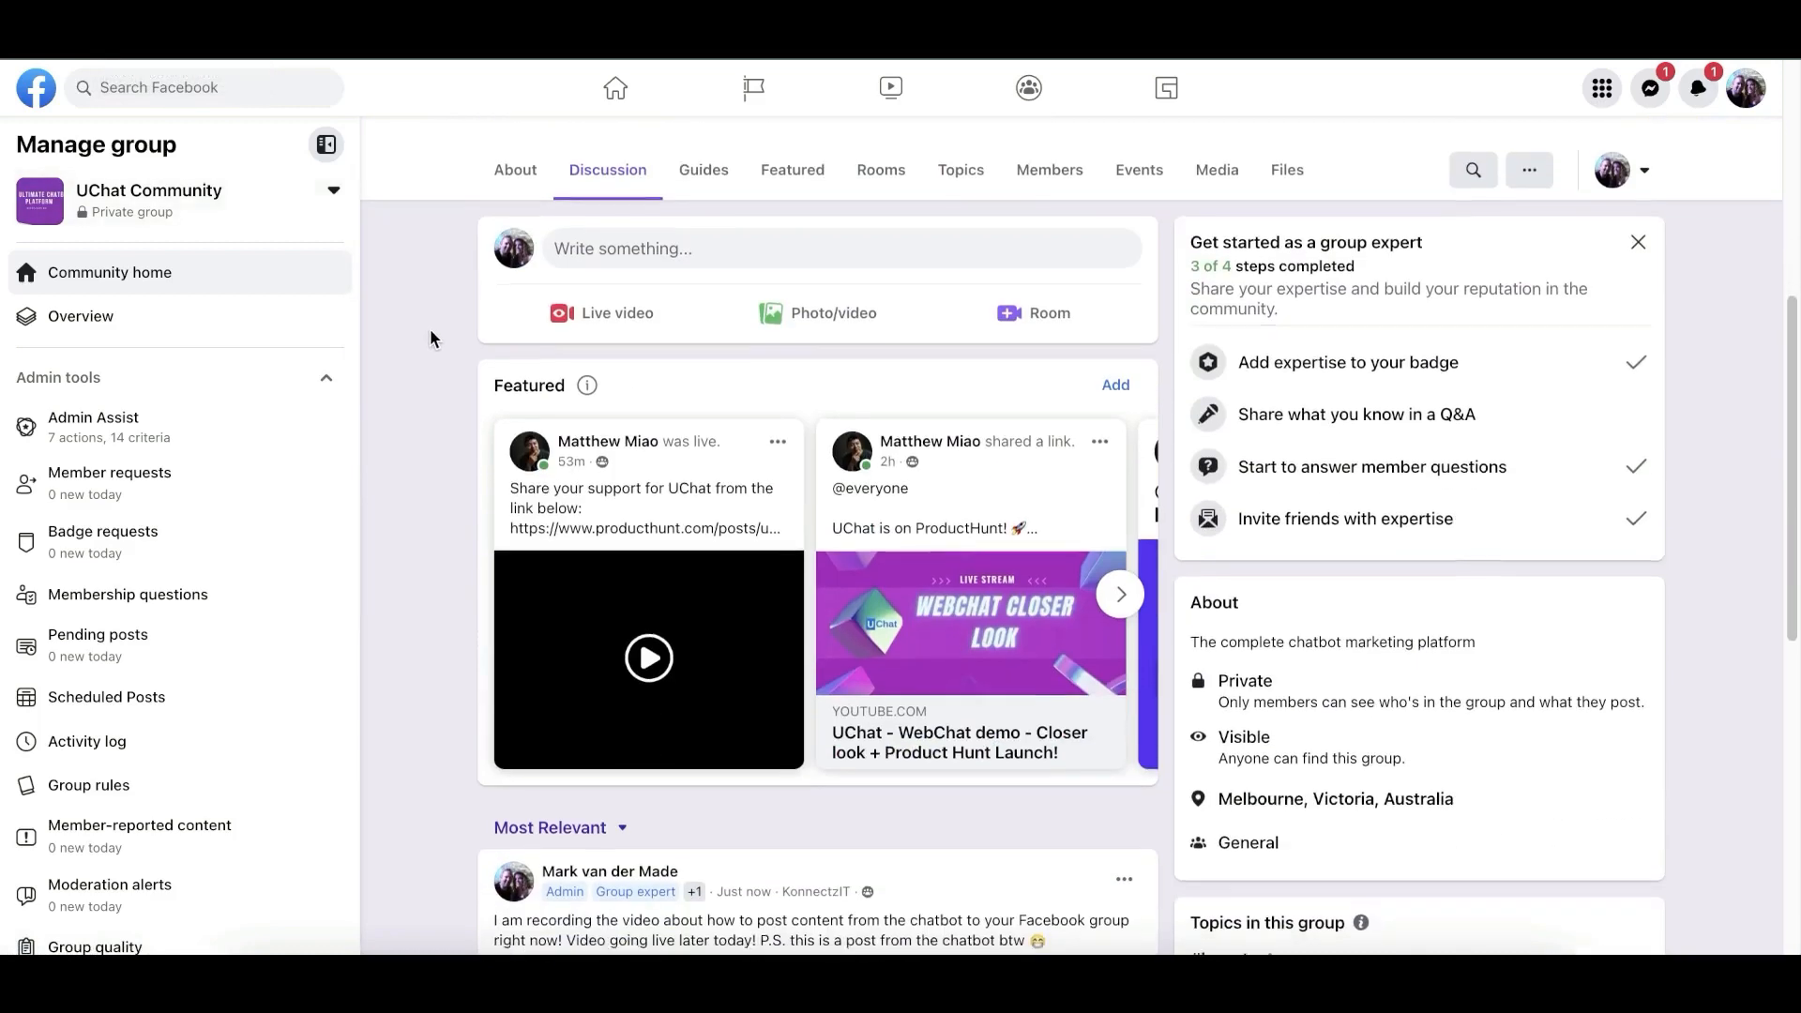
{"action": "scroll", "coordinate": [424, 336], "scroll_direction": "down", "scroll_amount": 2}
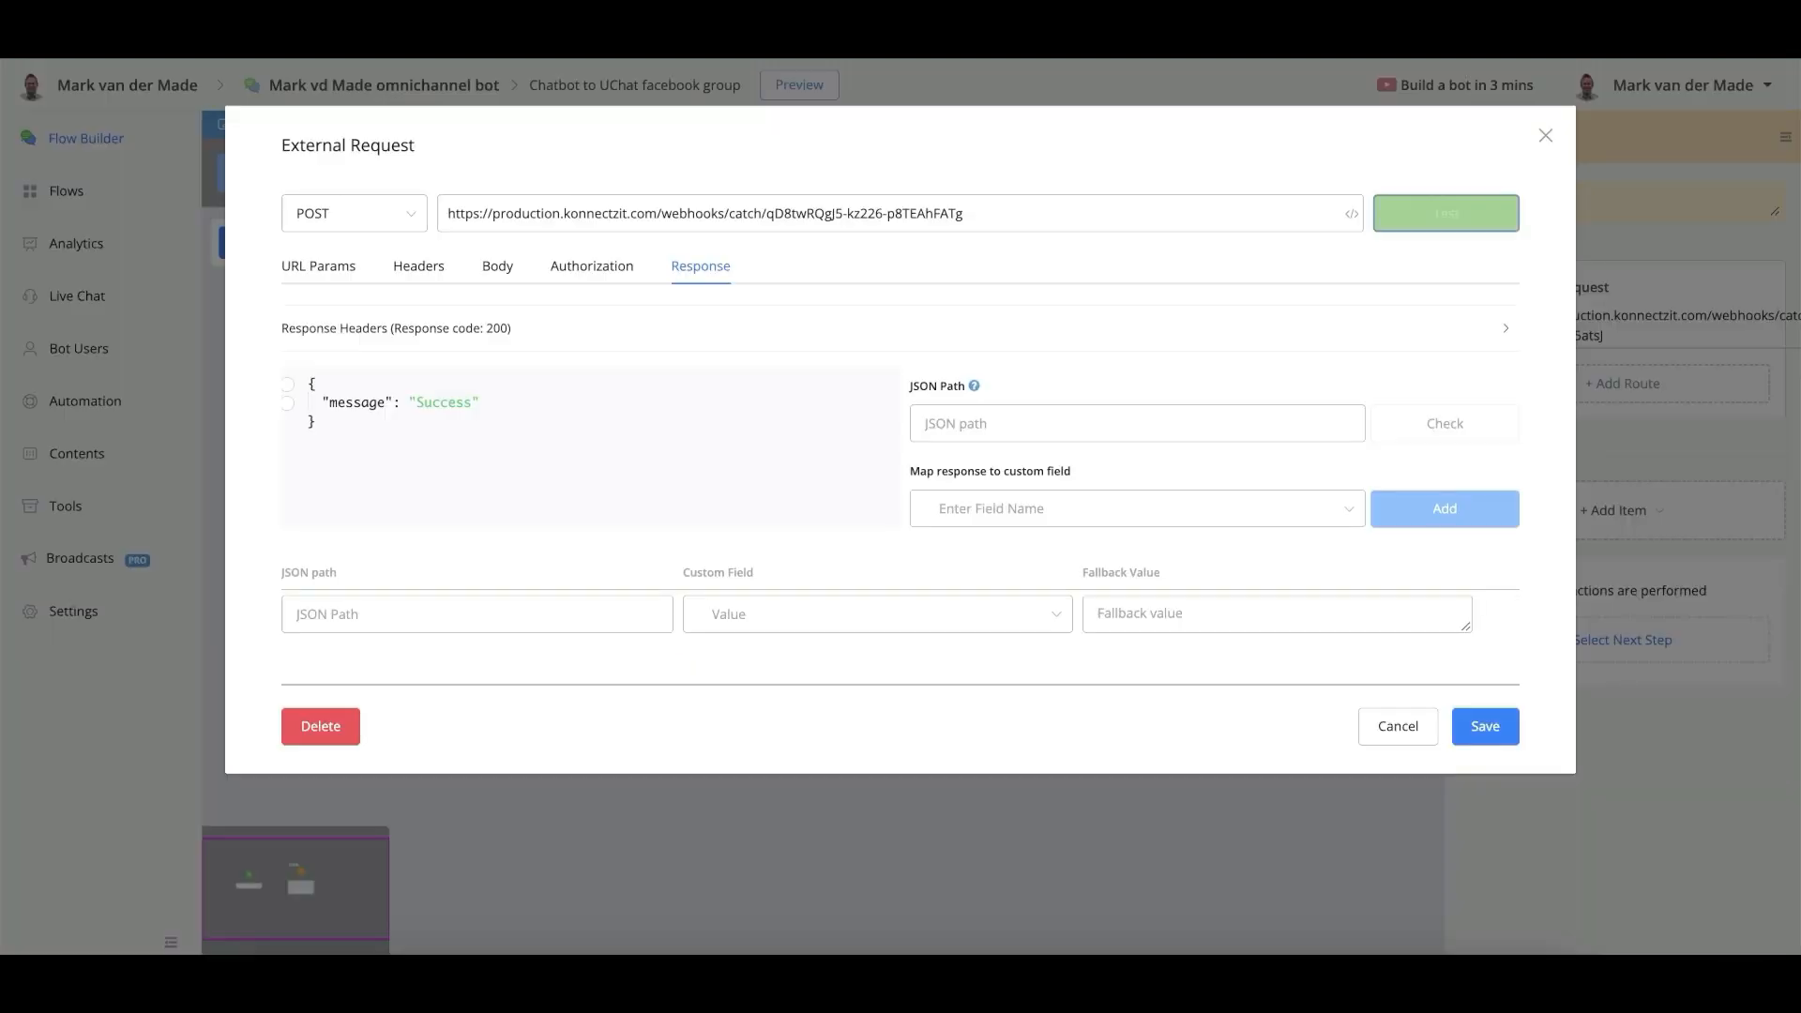
Switch to the UChat flow builder, save the External Request, and move the Action #1 node closer to the Start node.
{"action": "left_click", "coordinate": [1482, 728]}
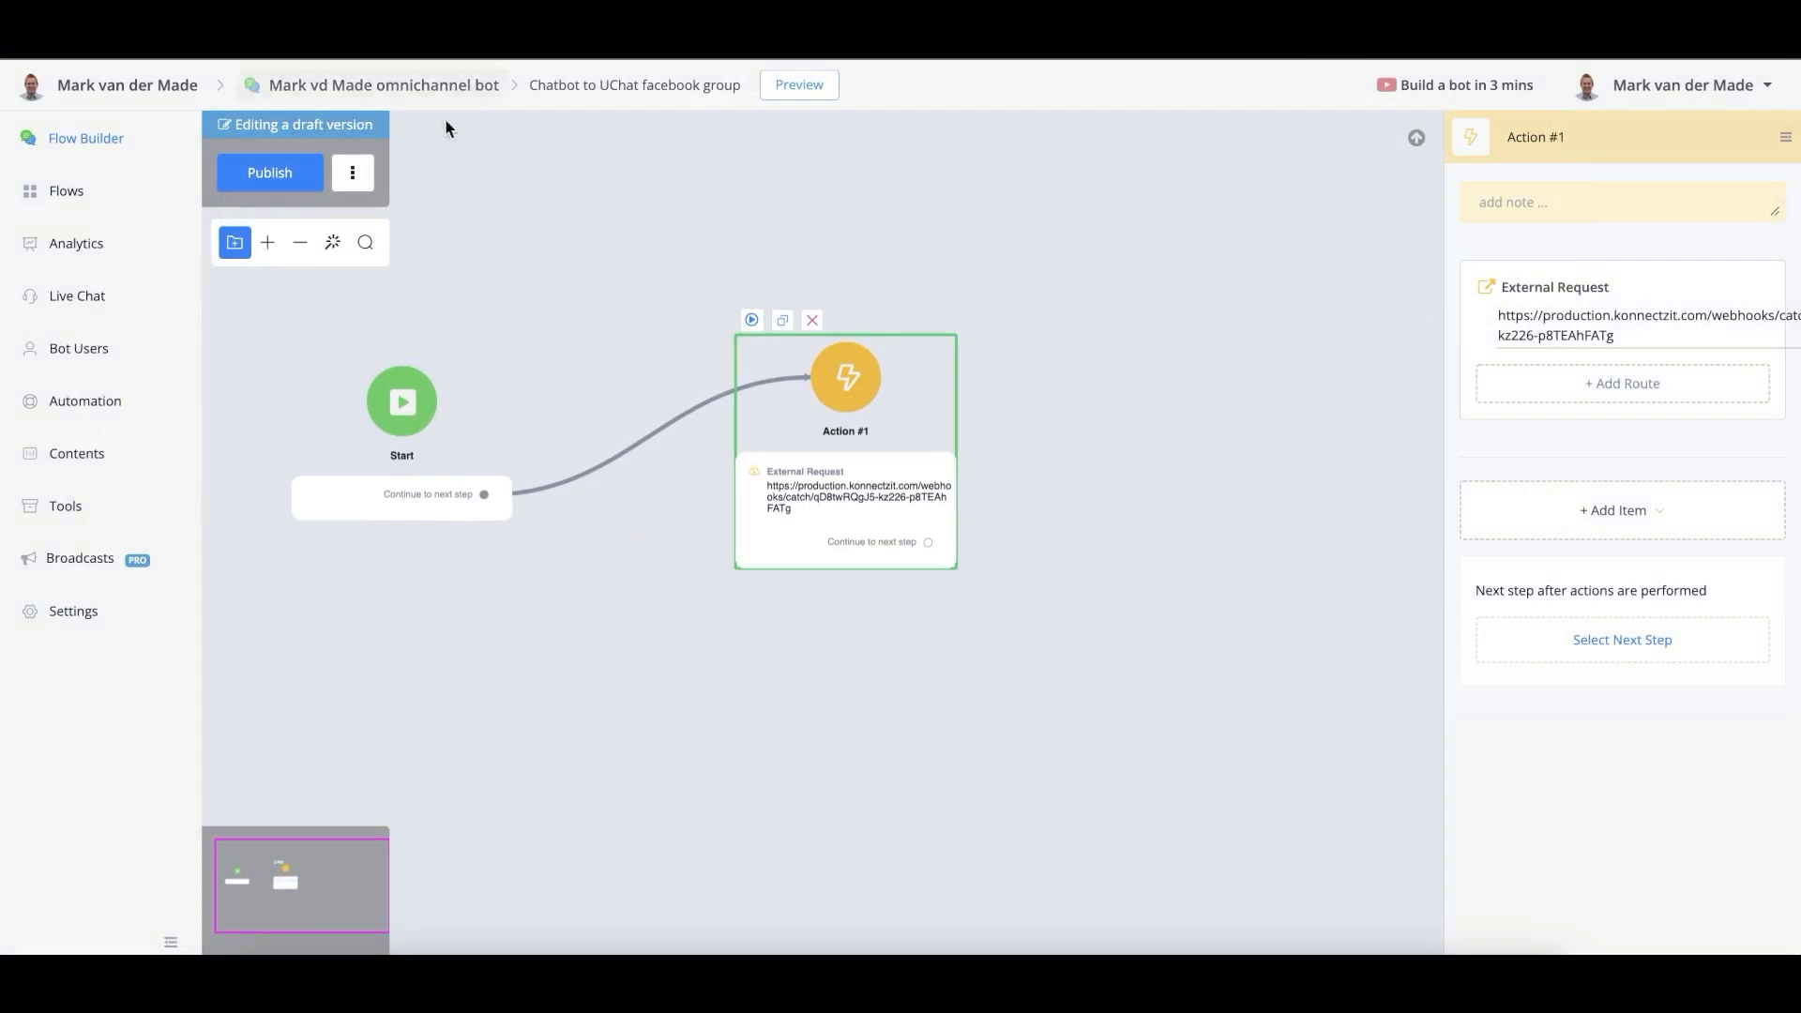
{"action": "left_click_drag", "start_coordinate": [797, 475], "coordinate": [678, 498]}
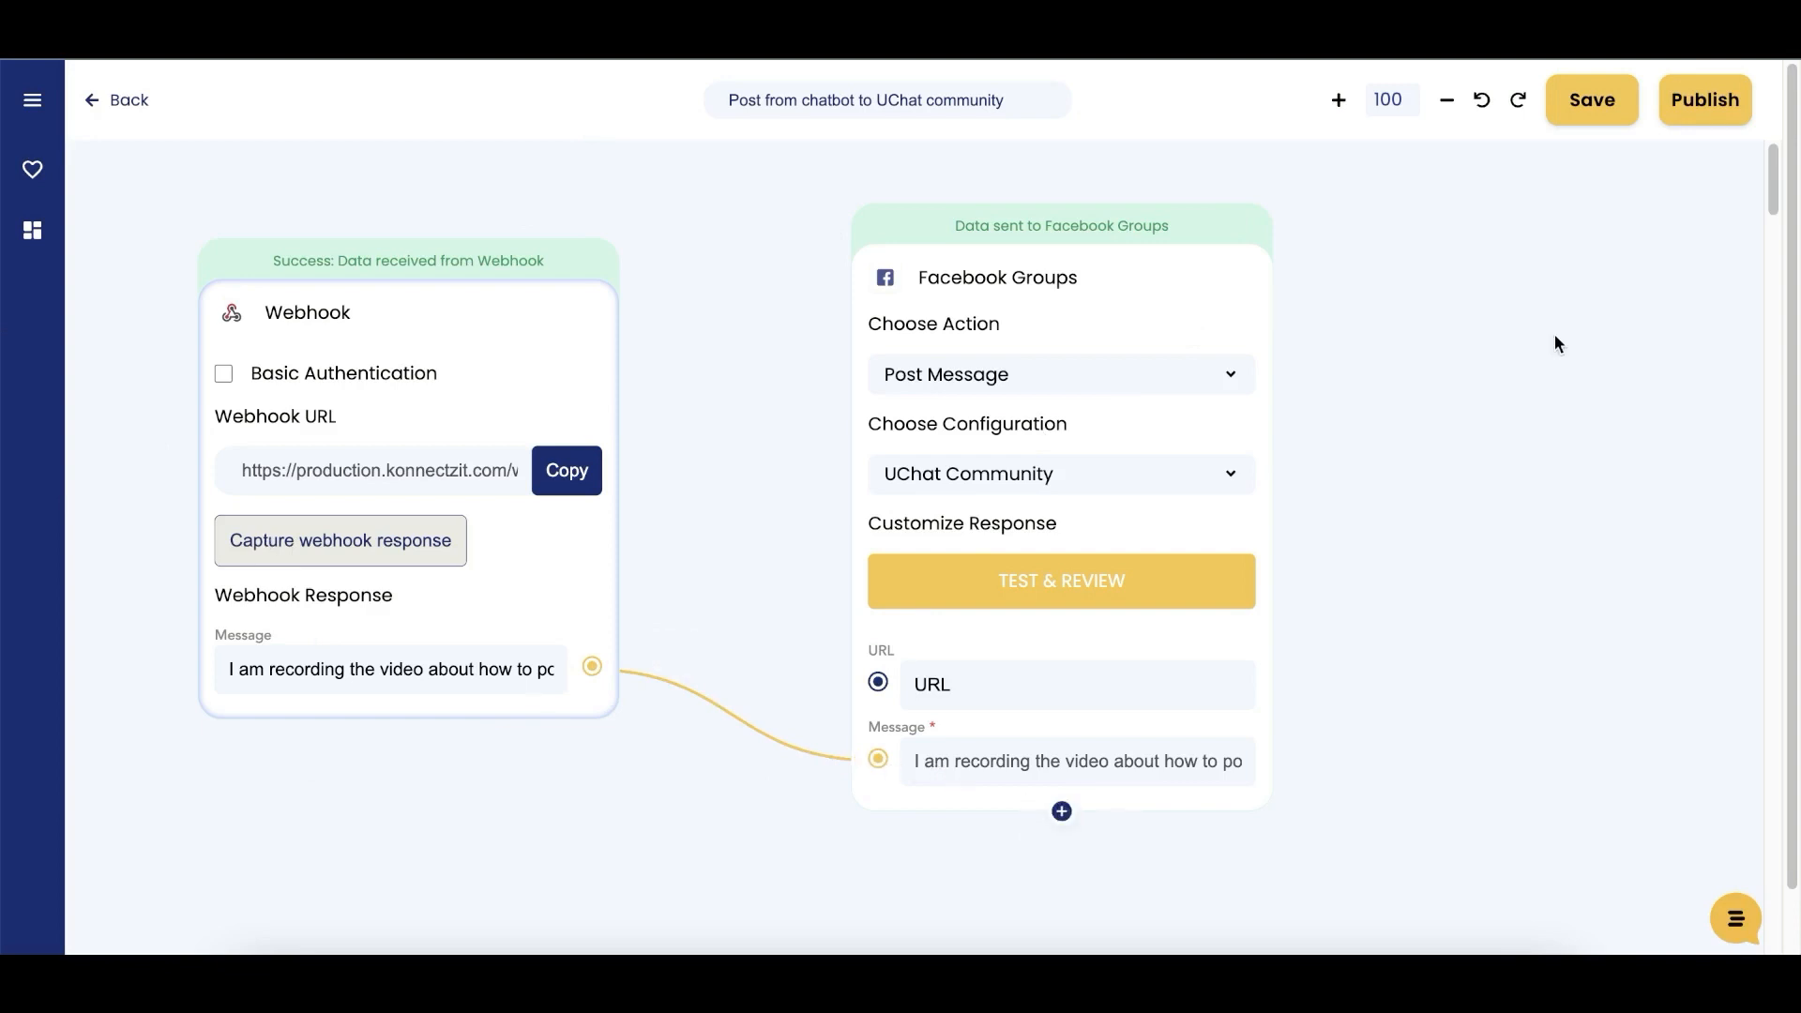
Switch to KonnectzIT and publish the "Post from chatbot to UChat community" workflow.
{"action": "left_click", "coordinate": [1703, 99]}
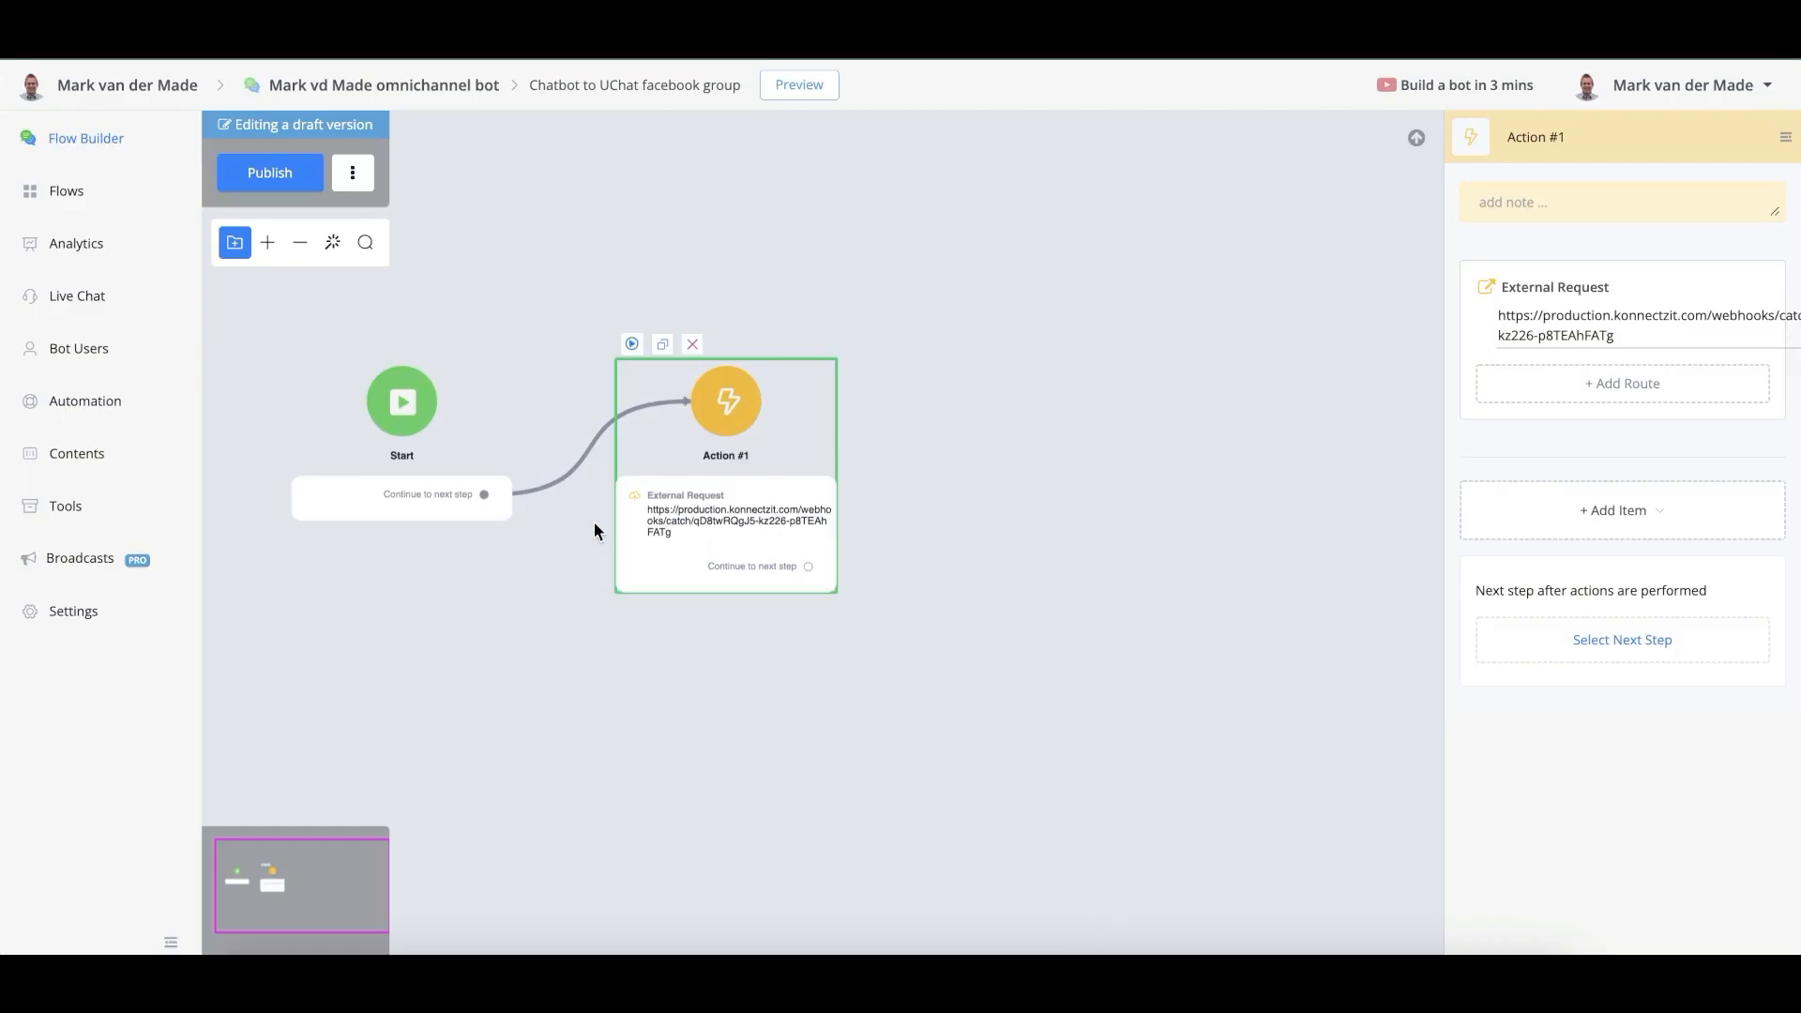
Switch to the UChat flow builder and open the body content of Action #1's External Request.
{"action": "left_click", "coordinate": [1598, 314]}
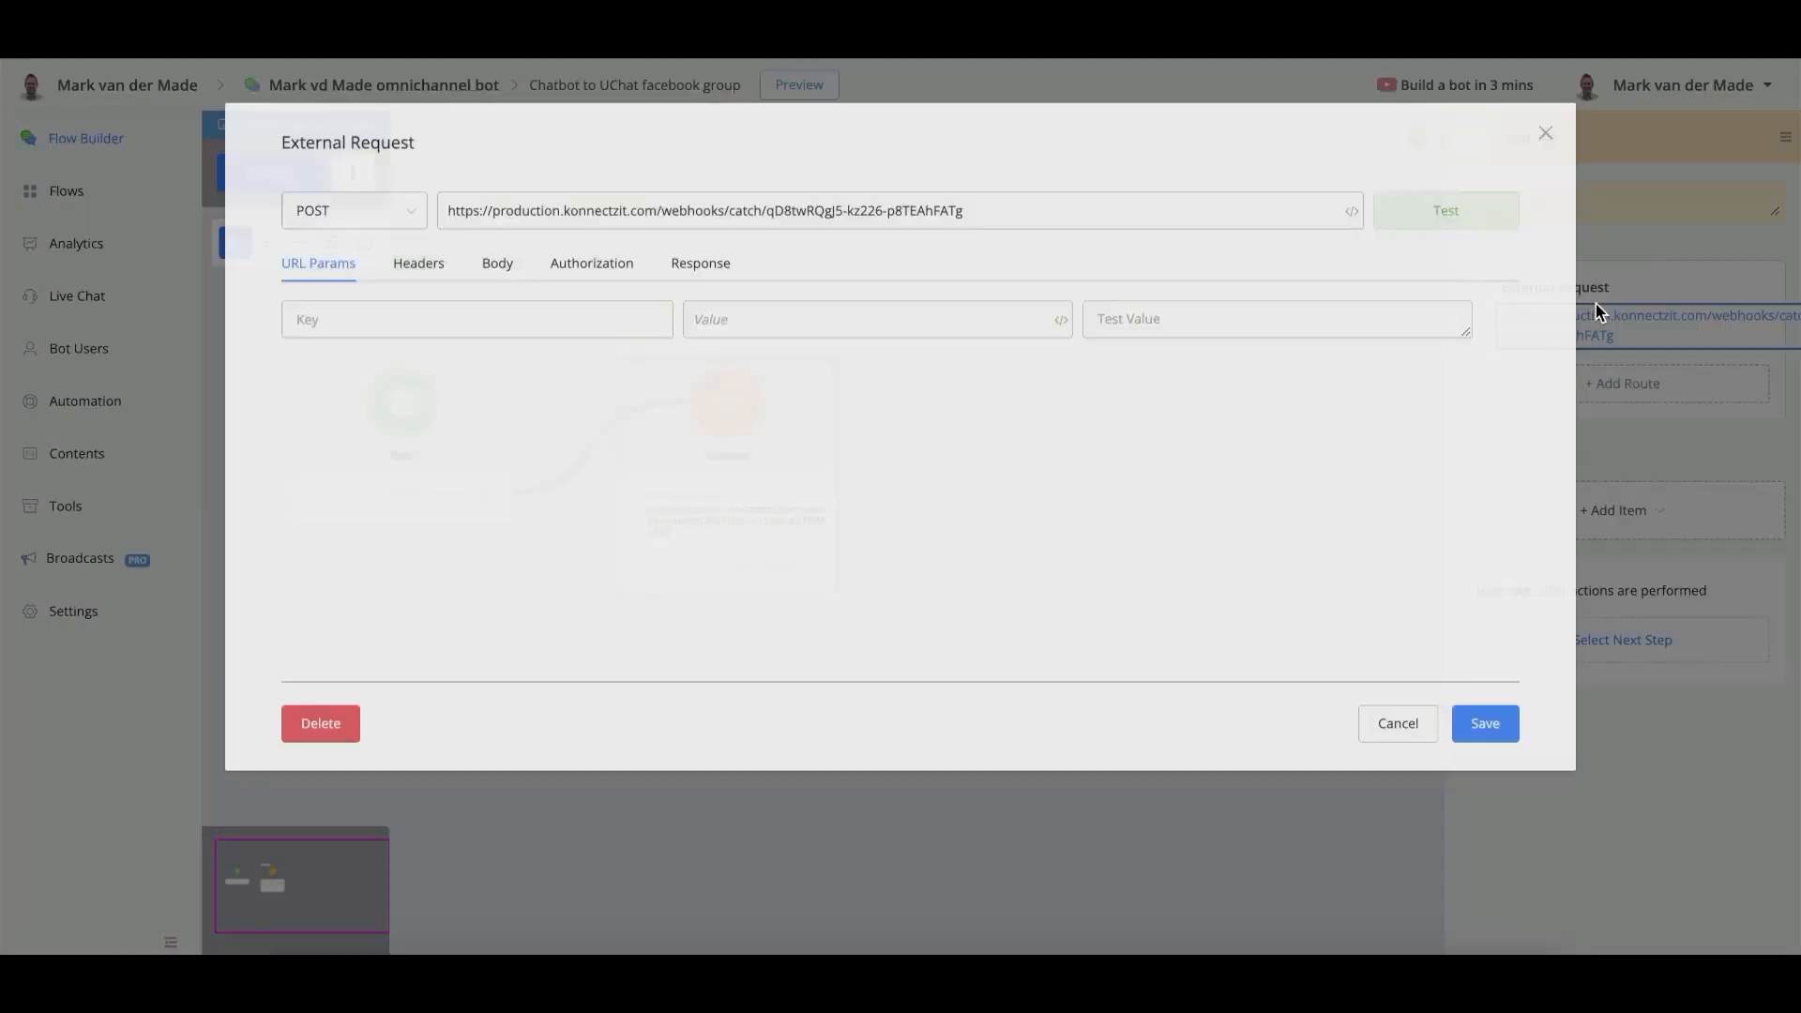
{"action": "left_click", "coordinate": [498, 265]}
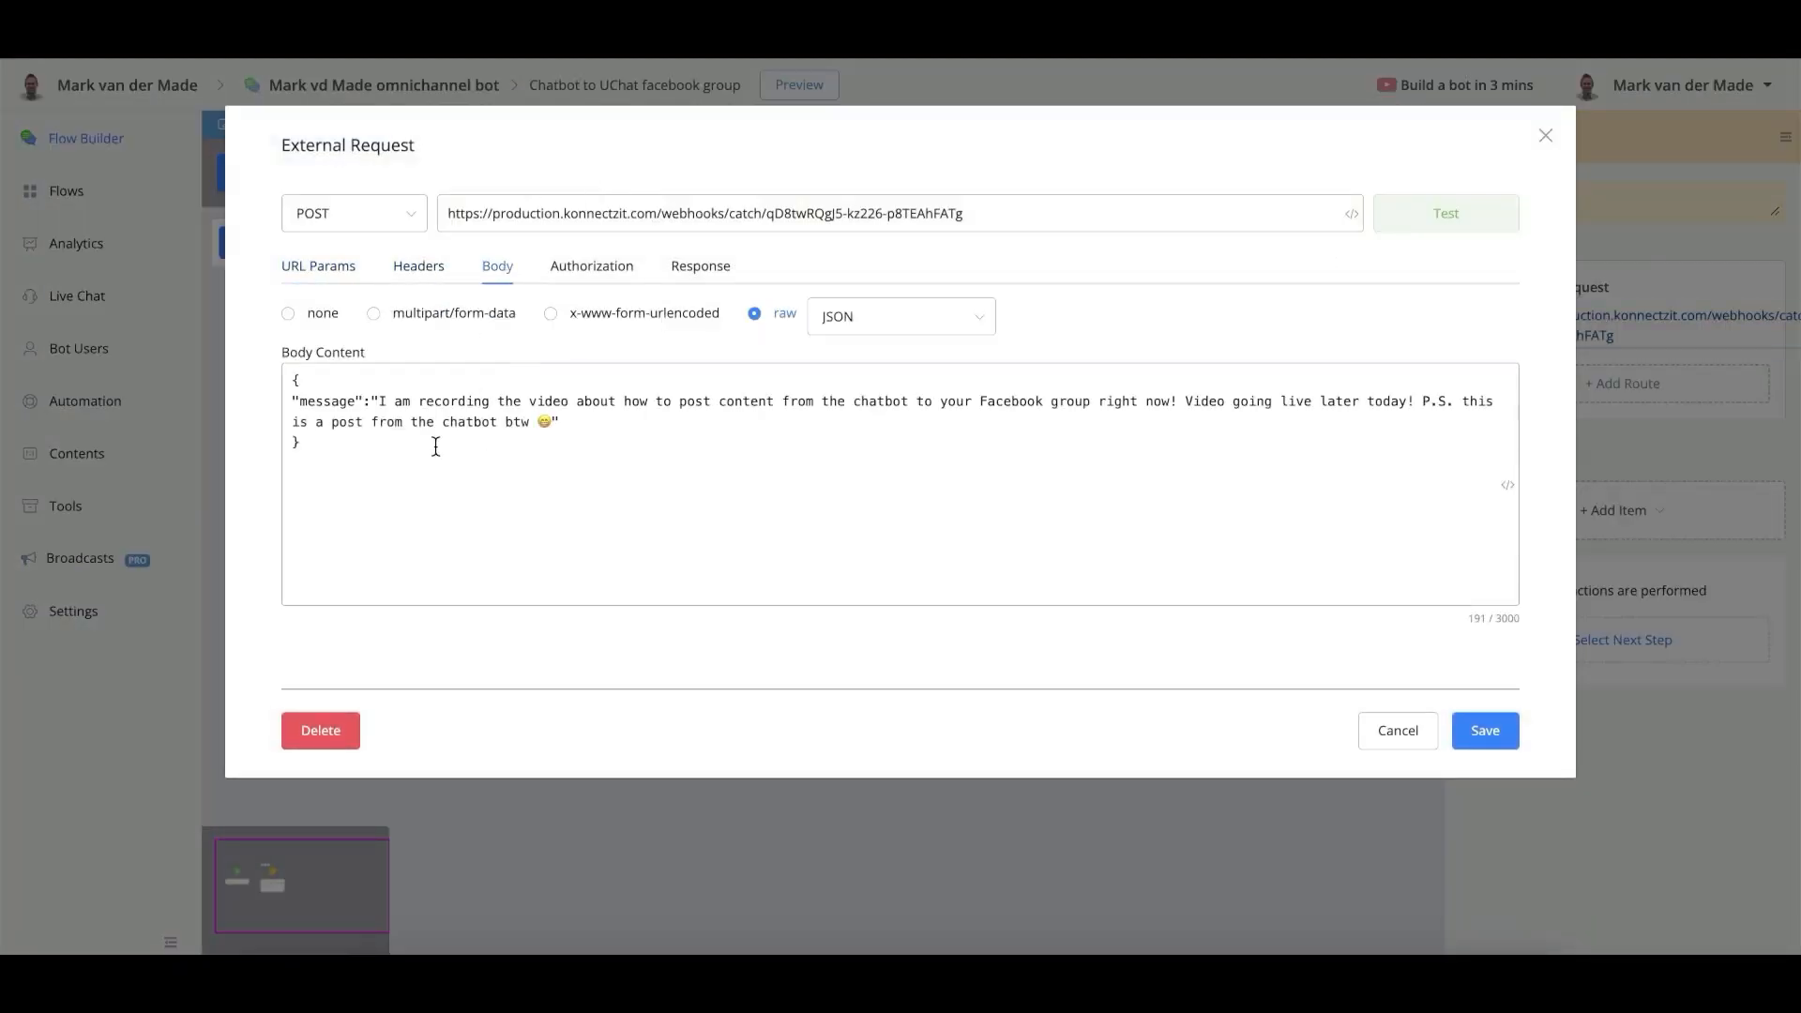